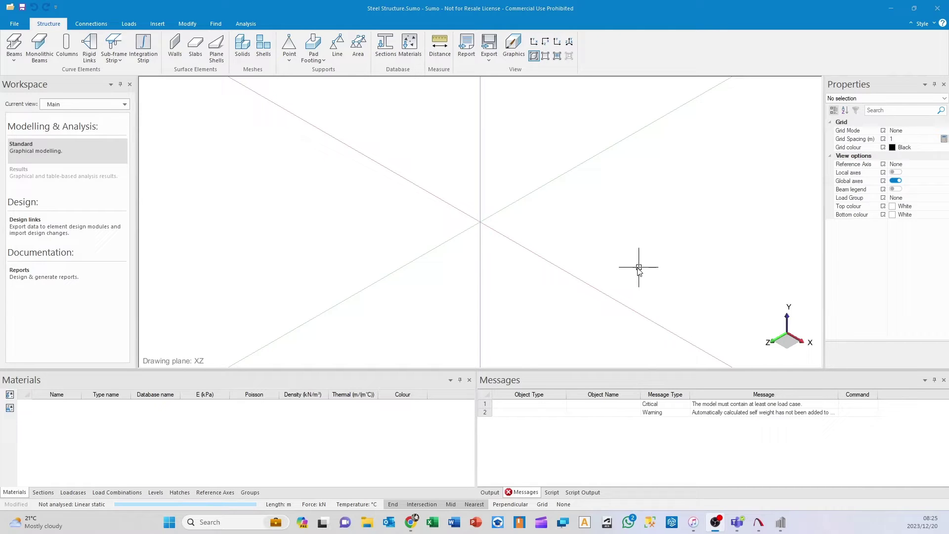
# - Import steel grade 350W from the materials database and name it Structural Steel
pyautogui.moveTo(598, 262); pyautogui.dragTo(563, 273, button='middle')
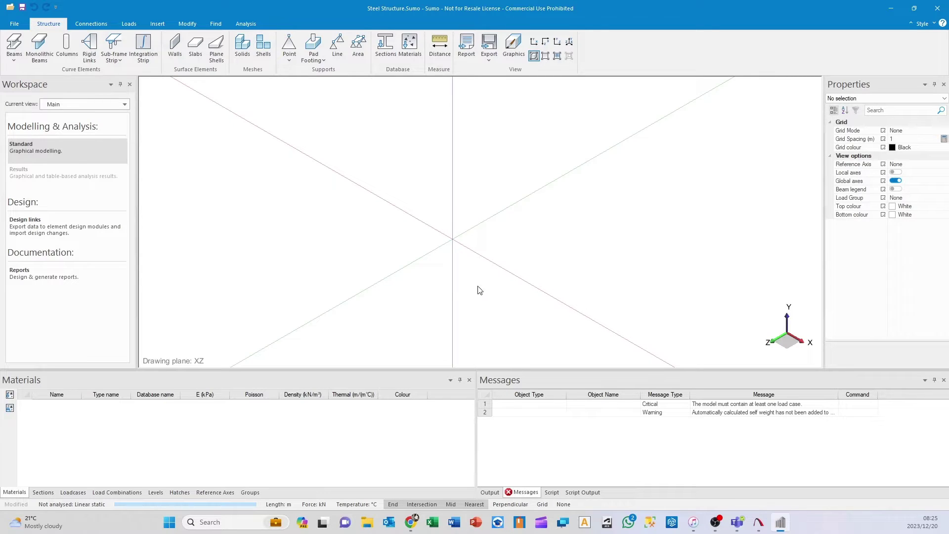
pyautogui.moveTo(479, 282)
pyautogui.mouseDown(button='middle')
pyautogui.moveTo(276, 267)
pyautogui.moveTo(415, 265)
pyautogui.mouseUp(button='middle')
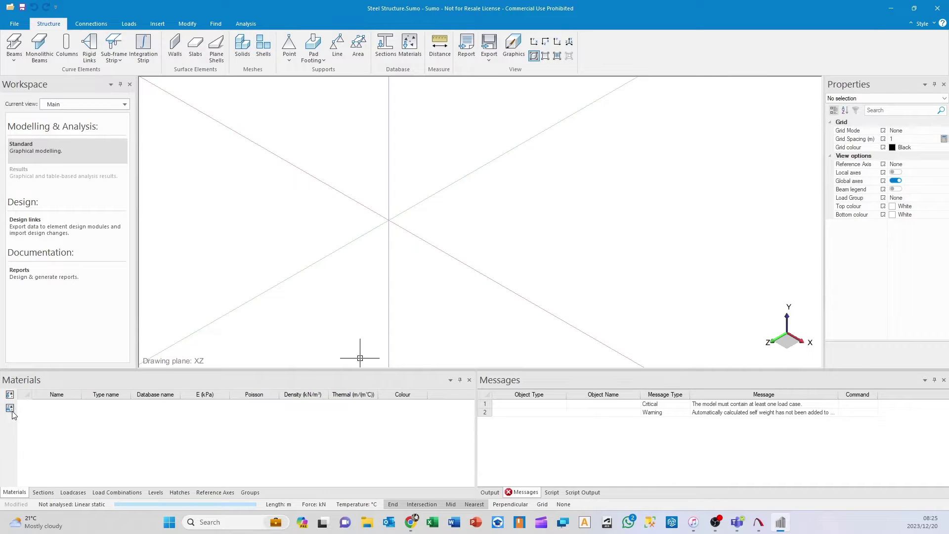
pyautogui.click(10, 394)
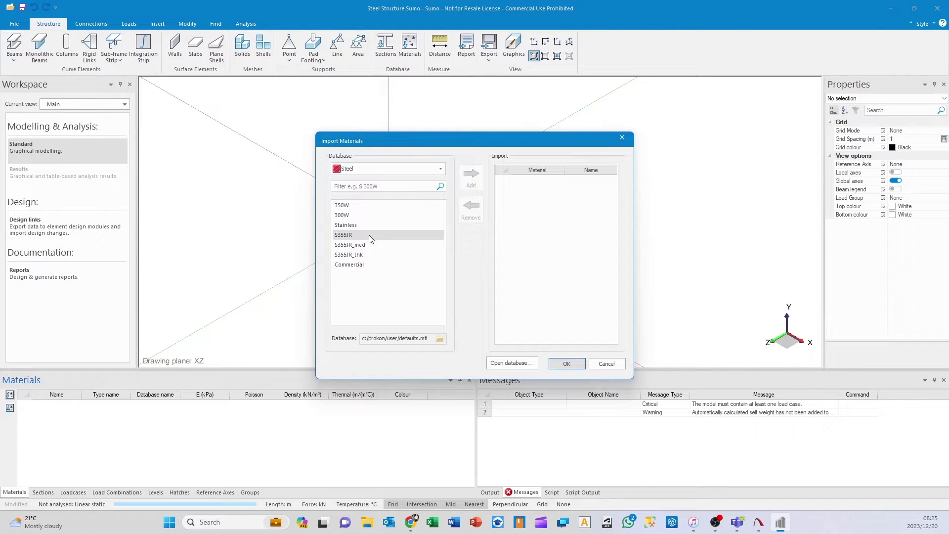
pyautogui.click(369, 206)
pyautogui.click(471, 178)
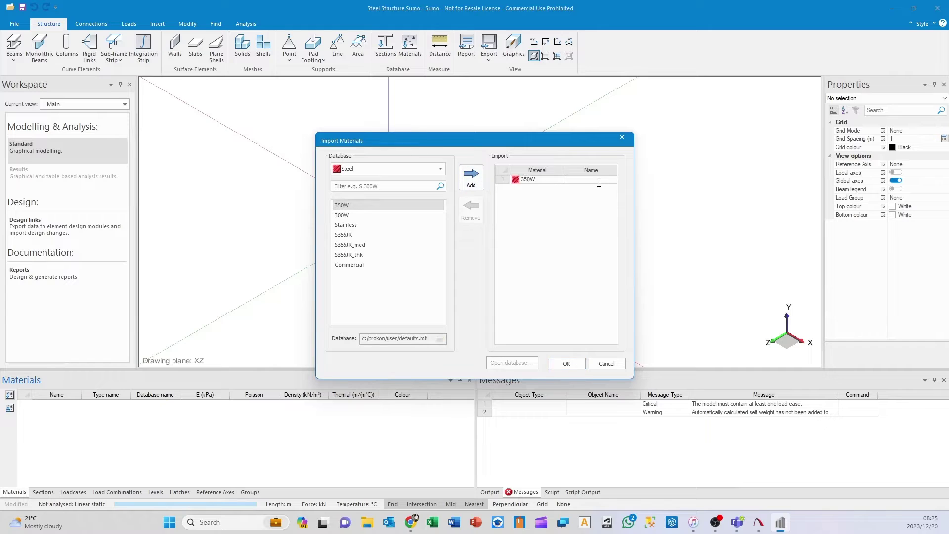
pyautogui.click(595, 180)
pyautogui.write('Str')
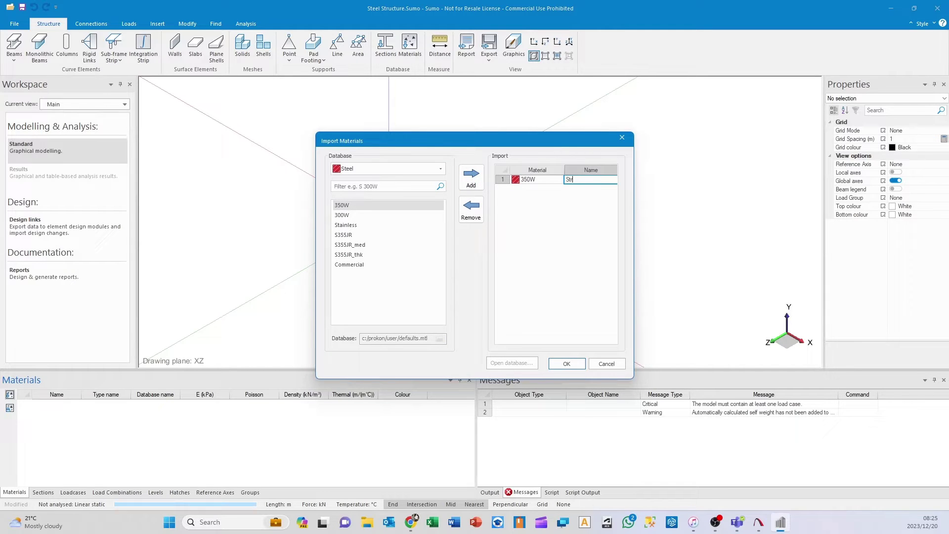
pyautogui.write('uctural Steel')
pyautogui.click(563, 364)
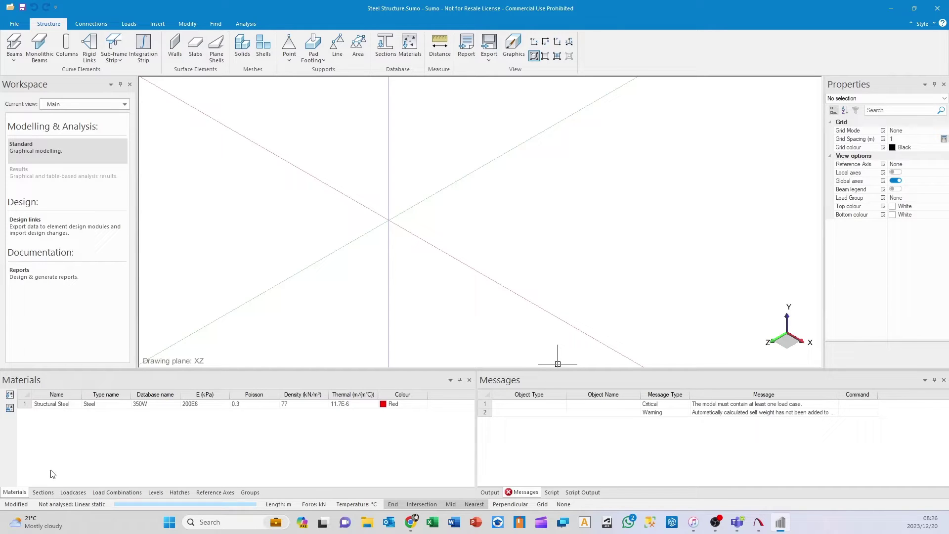
# - Import the H-shaped parallel-flange steel section 254x254x167 and name it Steel Column
pyautogui.click(42, 493)
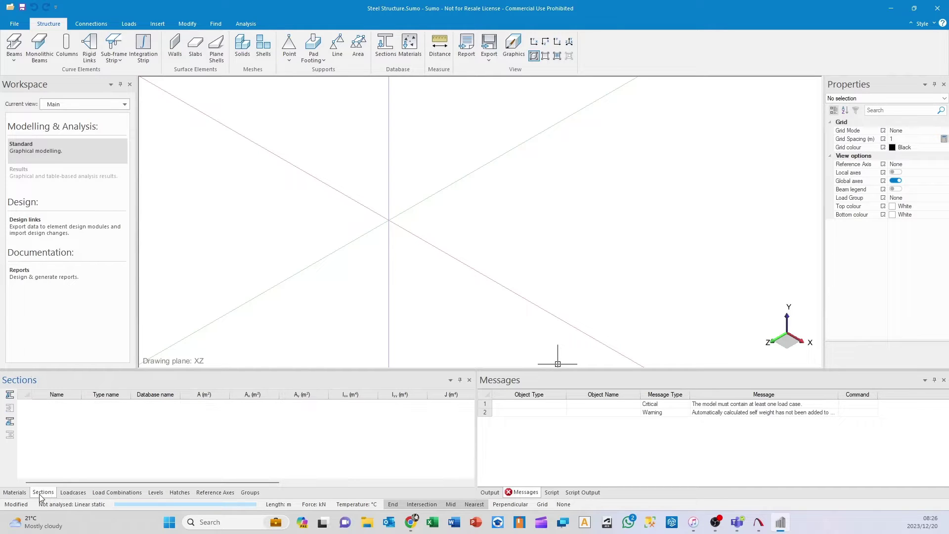
pyautogui.click(10, 395)
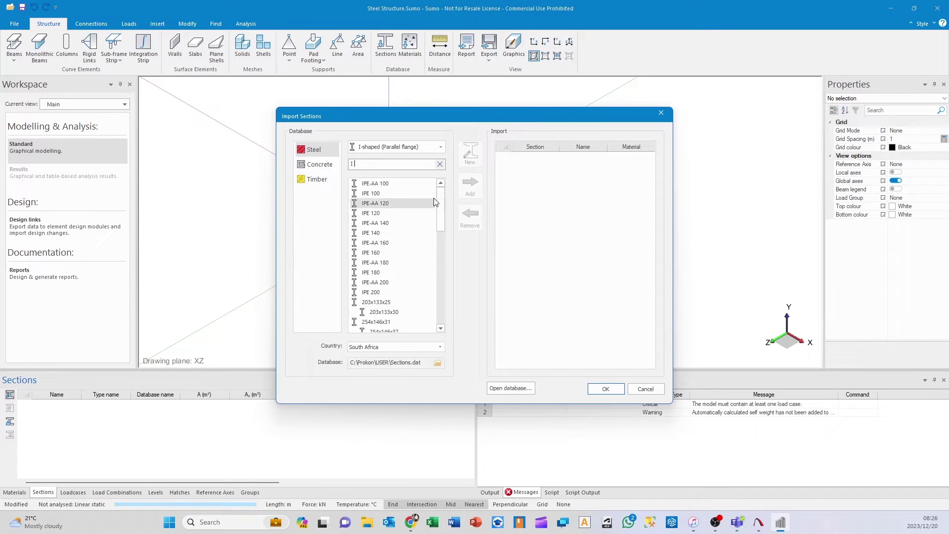
pyautogui.click(440, 147)
pyautogui.click(389, 178)
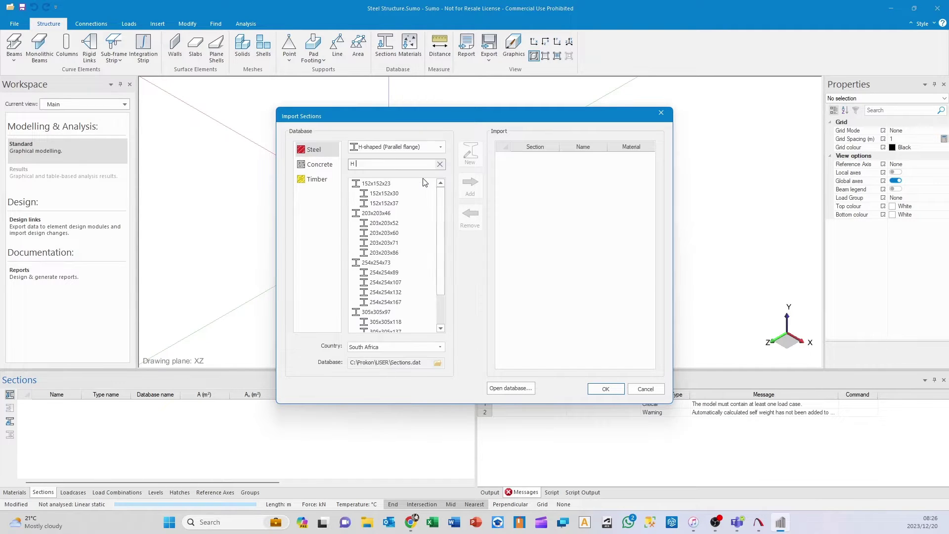
pyautogui.scroll(-3, 440, 225)
pyautogui.click(385, 264)
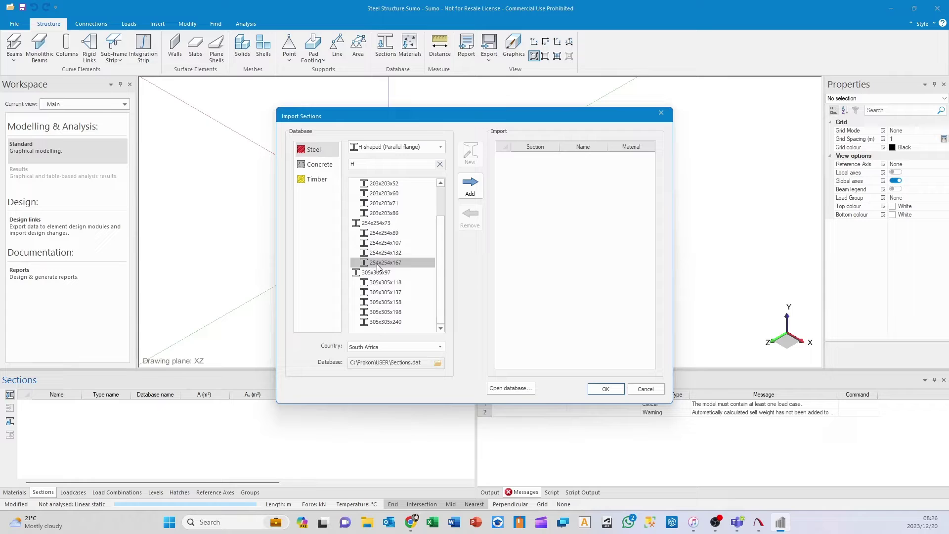
pyautogui.click(470, 186)
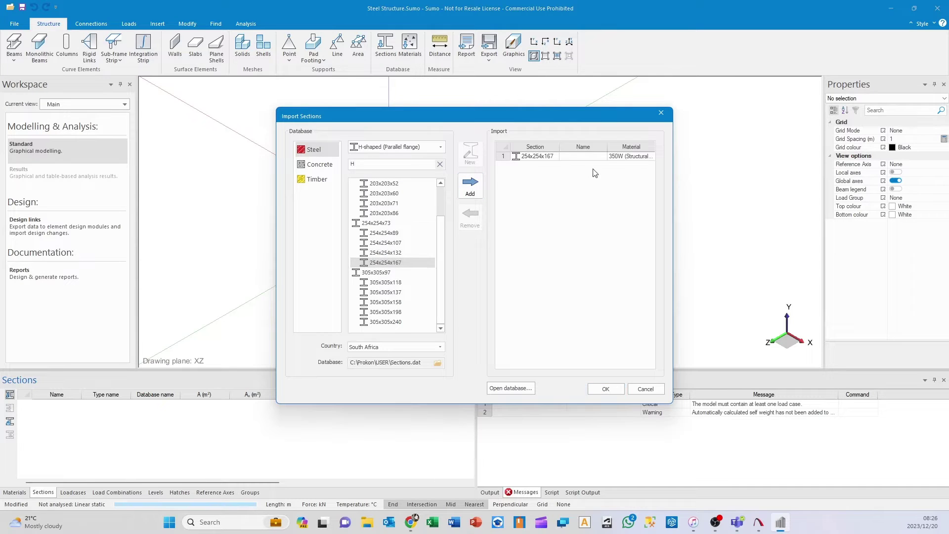
pyautogui.click(590, 157)
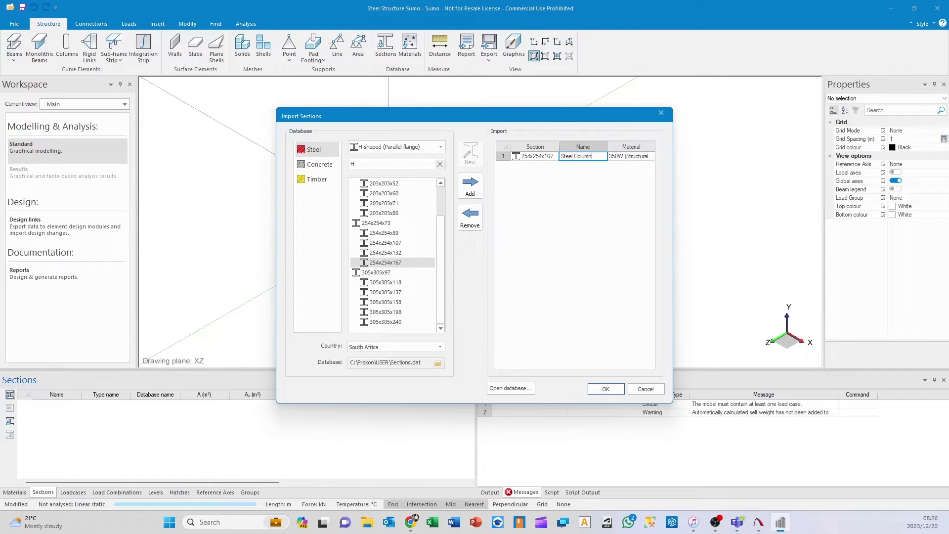
pyautogui.click(606, 389)
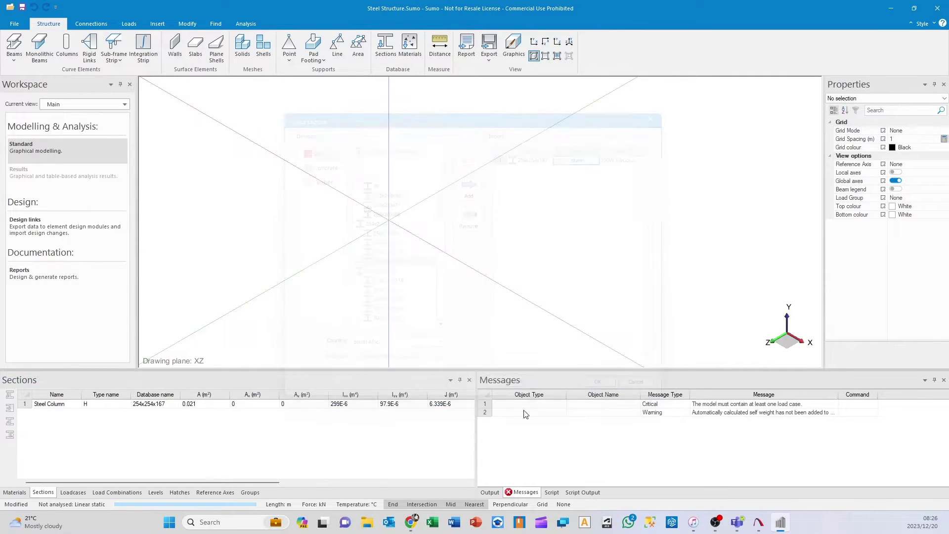
# - Import the I-shaped parallel-flange steel section 305x165x54 and name it Steel Rafter
pyautogui.click(10, 395)
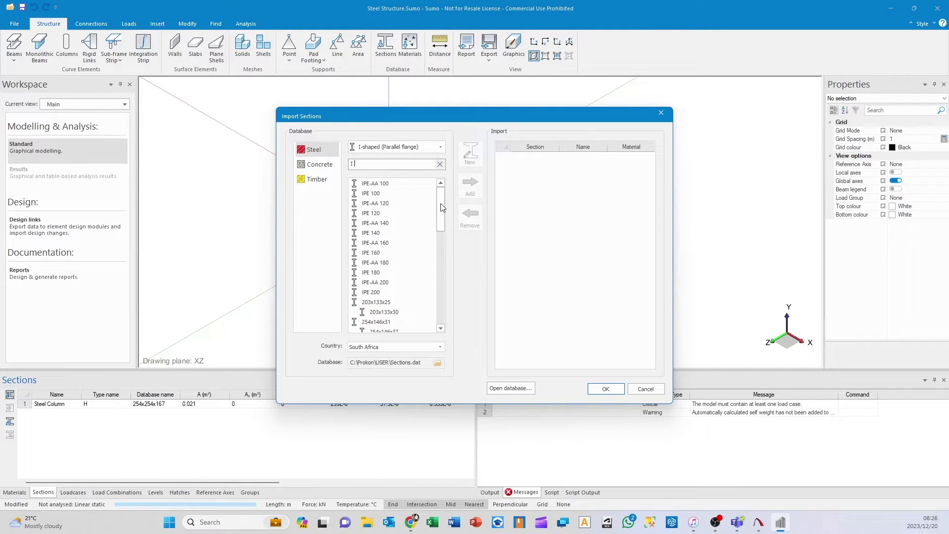
pyautogui.moveTo(440, 203); pyautogui.dragTo(440, 236)
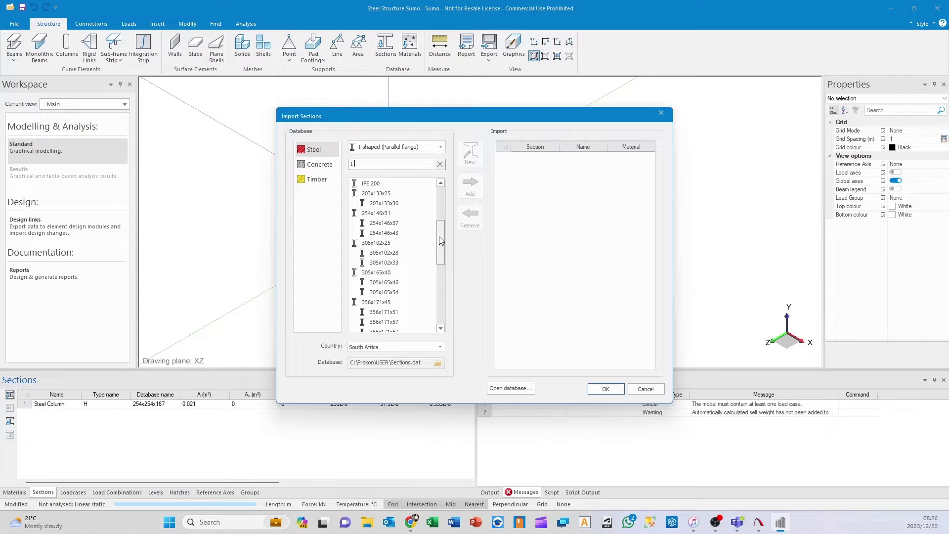
pyautogui.click(420, 293)
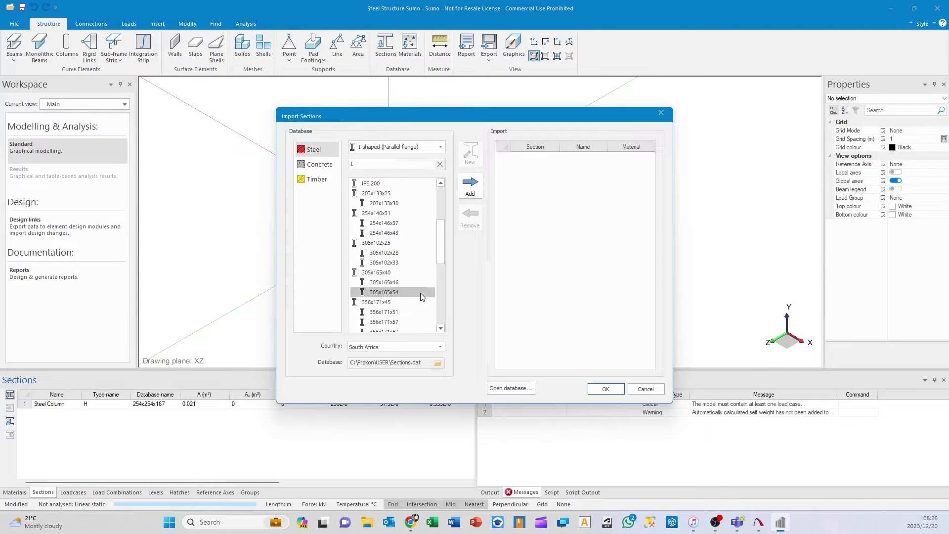
pyautogui.click(470, 186)
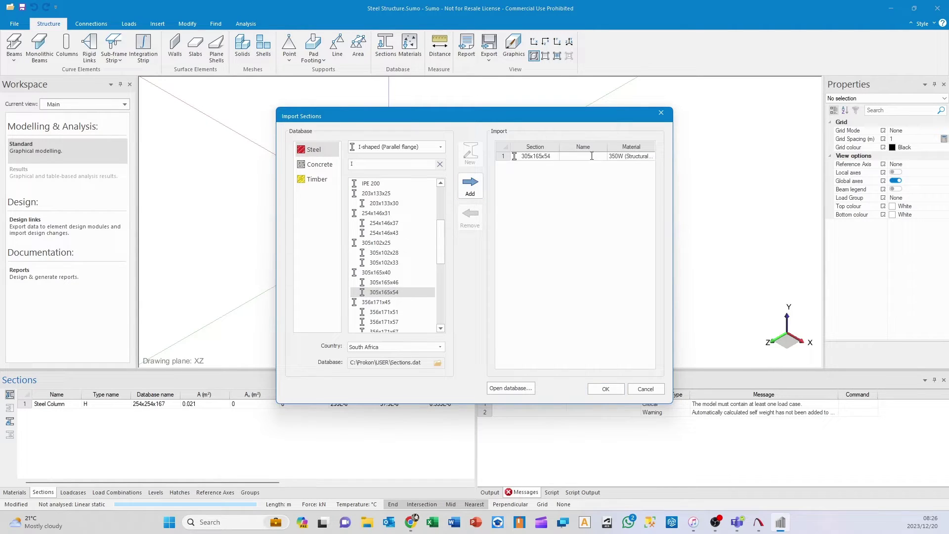
pyautogui.click(592, 156)
pyautogui.write('Steel Rafter')
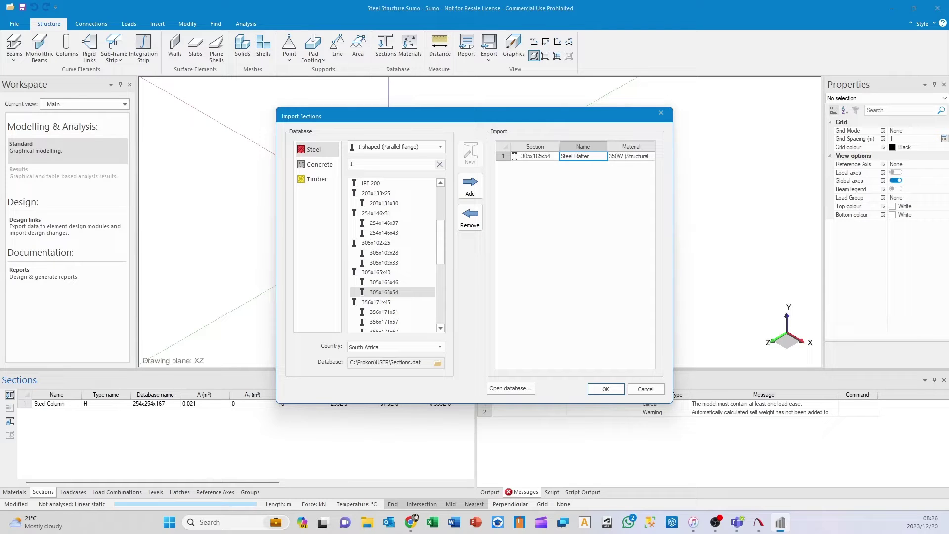
pyautogui.click(605, 389)
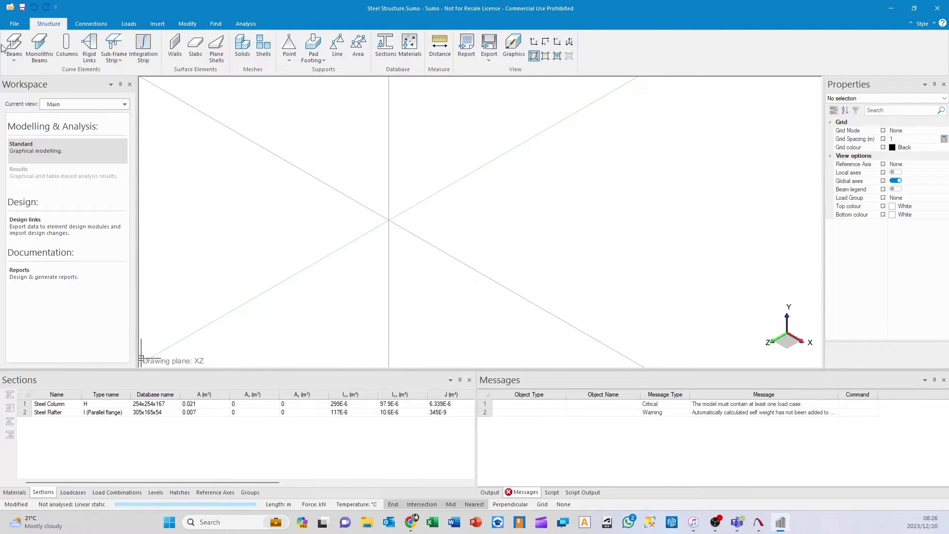
# - Import the cold-formed lipped channel section 100x50x20x2.0 and name it Purlins
pyautogui.click(22, 40)
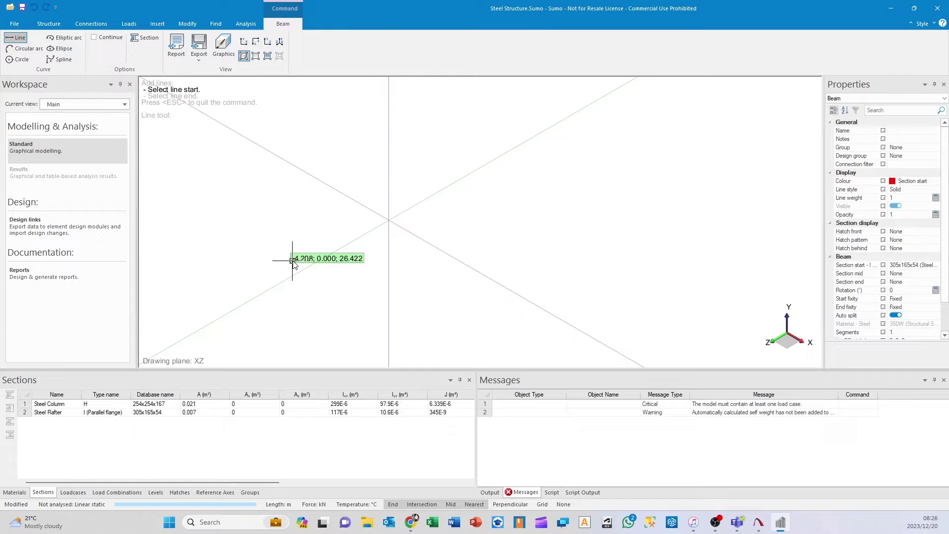
pyautogui.press('Escape')
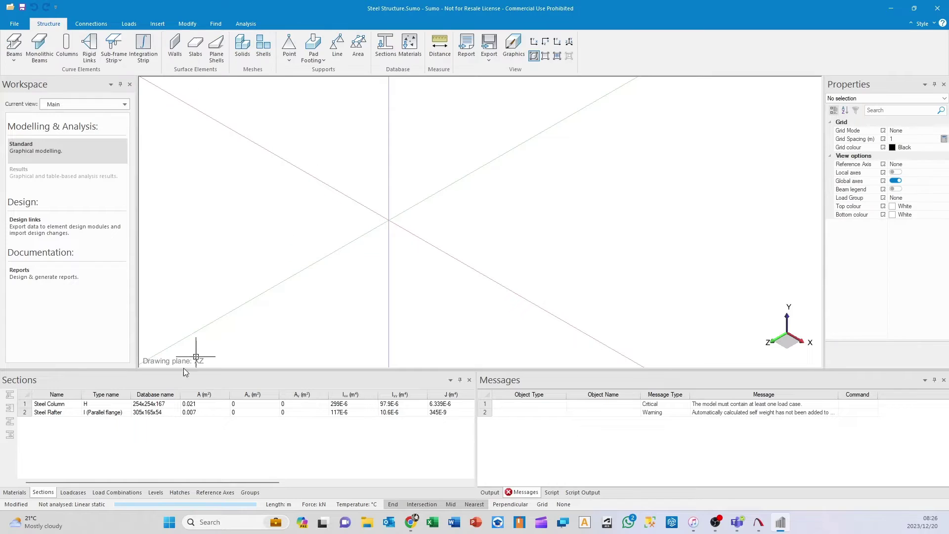
pyautogui.click(10, 394)
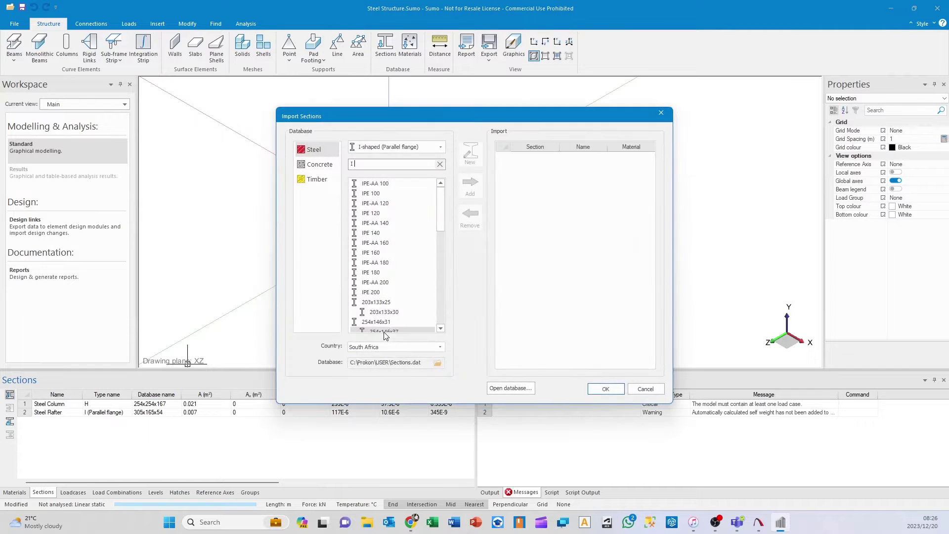
pyautogui.click(443, 150)
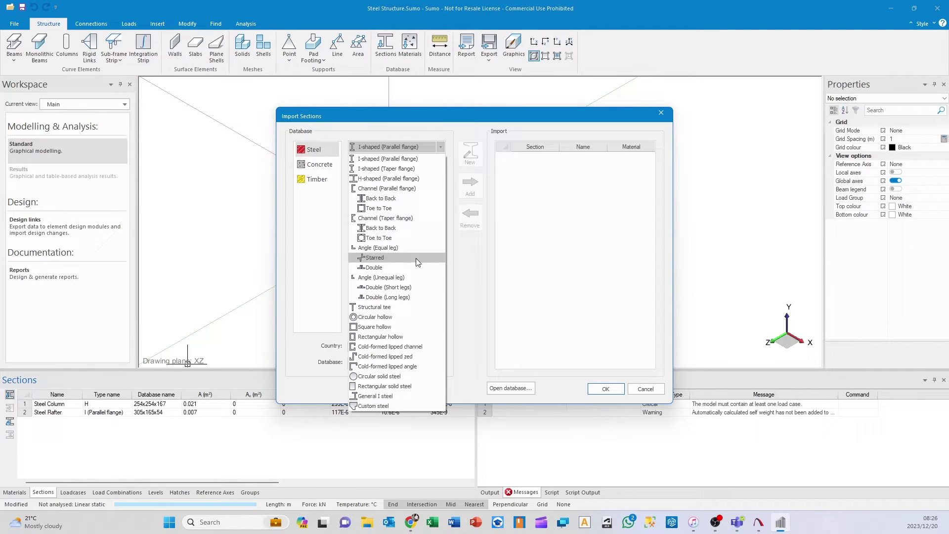
pyautogui.click(393, 346)
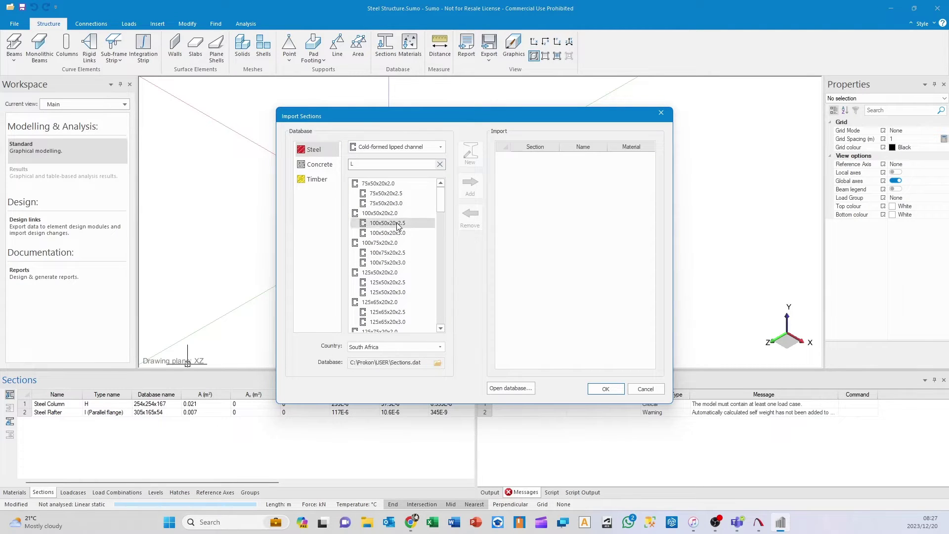
pyautogui.click(379, 213)
pyautogui.click(470, 187)
pyautogui.click(587, 156)
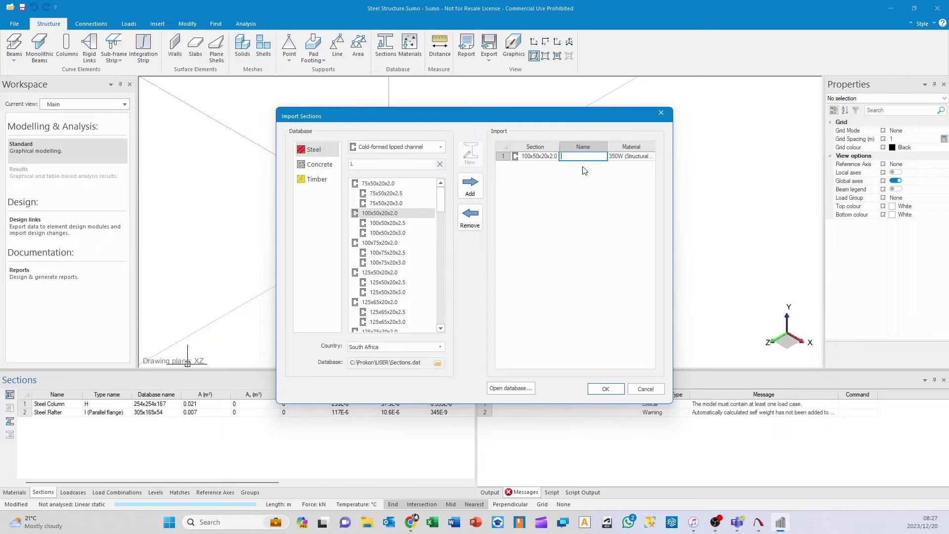
pyautogui.write('Purlins')
pyautogui.click(615, 392)
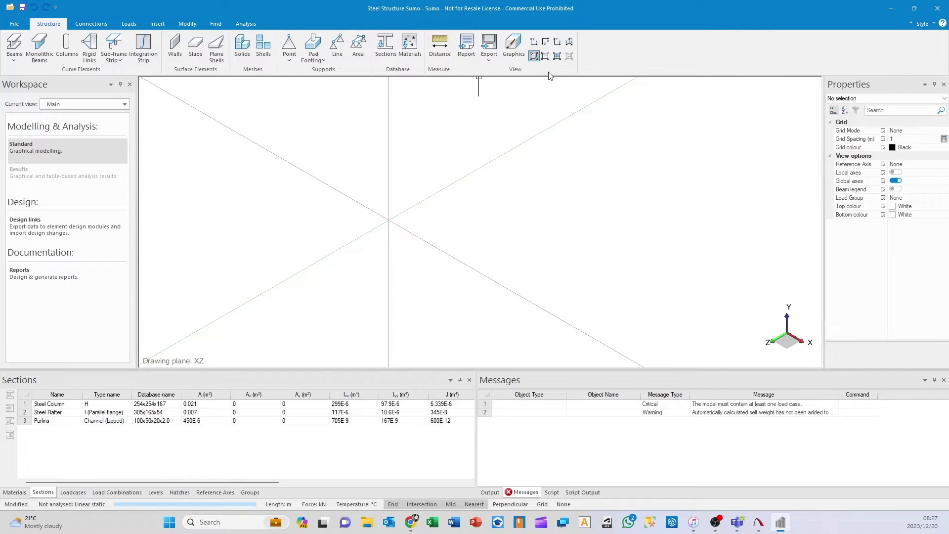
# - Switch to the XY drawing plane and enable perpendicular and grid snapping
pyautogui.click(534, 43)
pyautogui.moveTo(565, 182); pyautogui.dragTo(414, 246, button='middle')
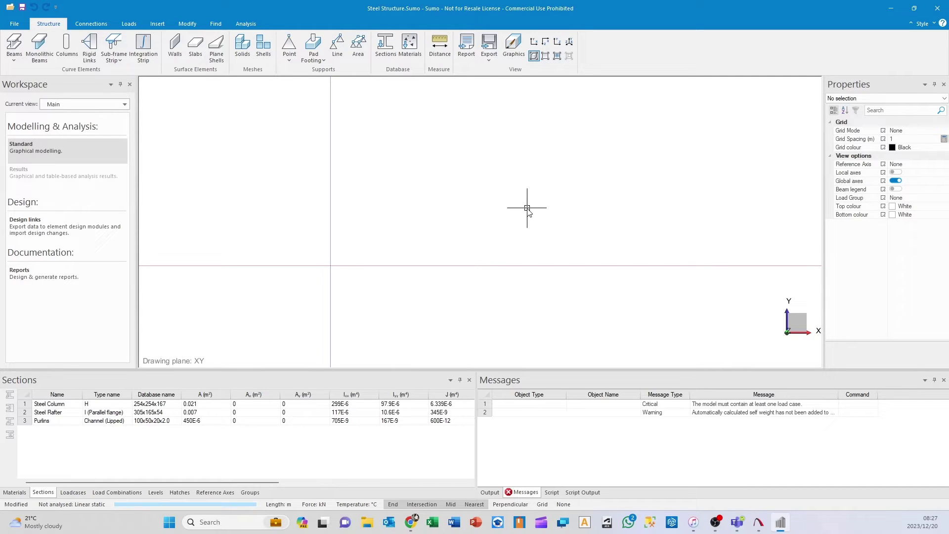
pyautogui.click(161, 25)
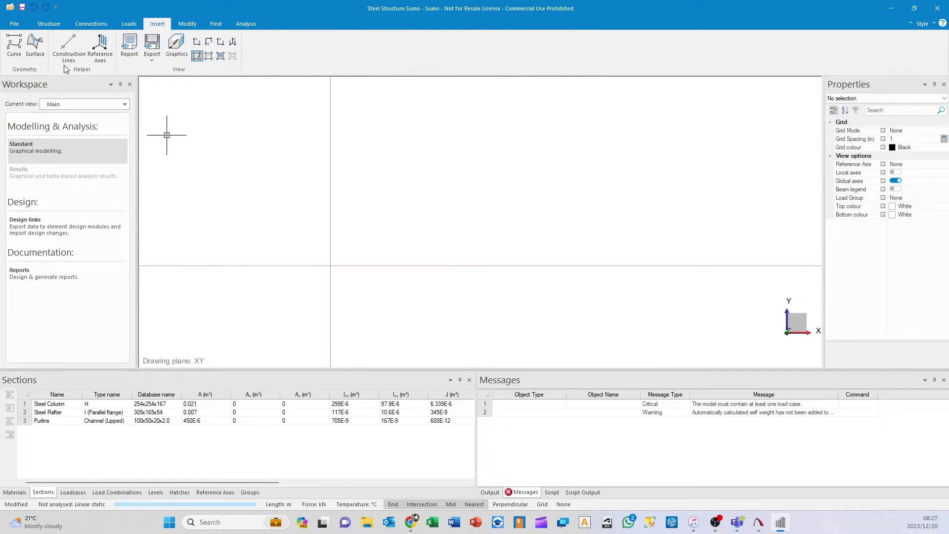
pyautogui.click(542, 504)
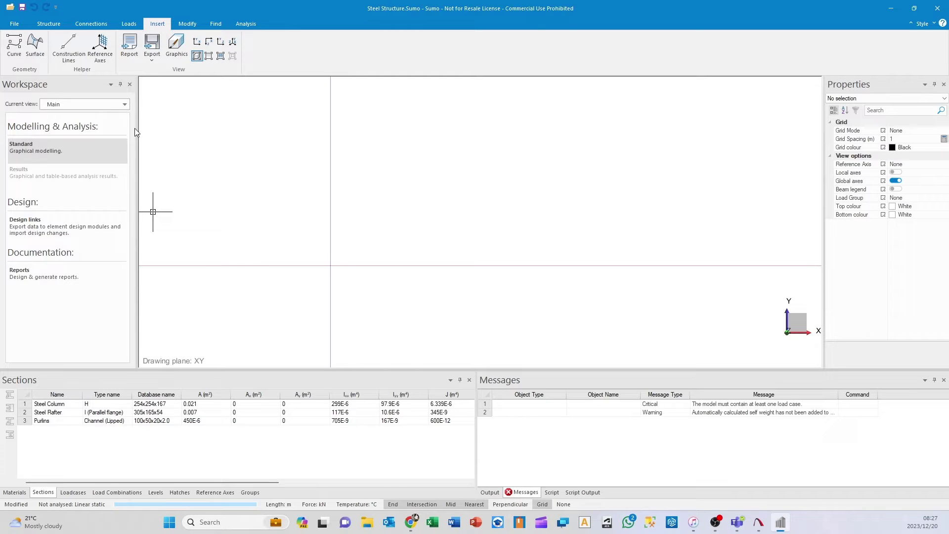
# - Add a horizontal construction line along the X axis from the origin through 18; 0; 0
pyautogui.click(69, 46)
pyautogui.click(330, 265)
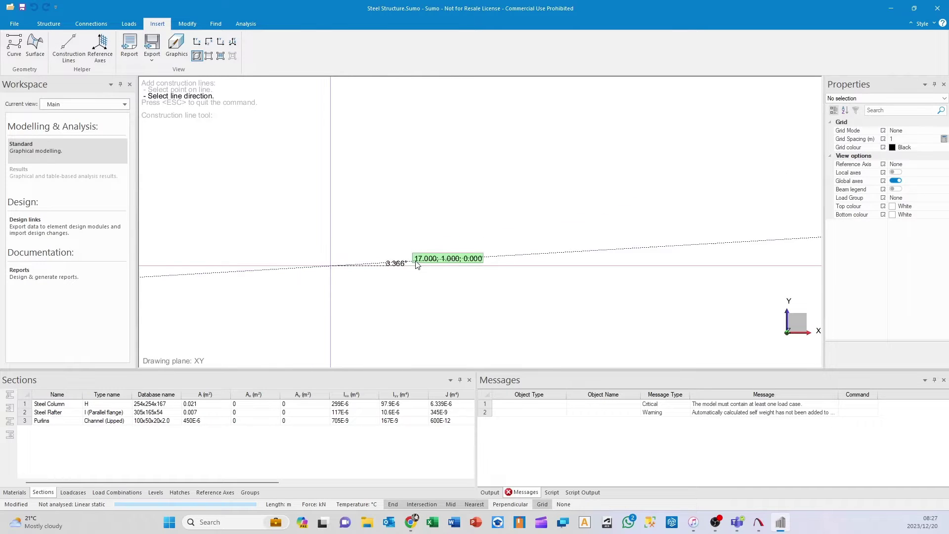
pyautogui.click(418, 266)
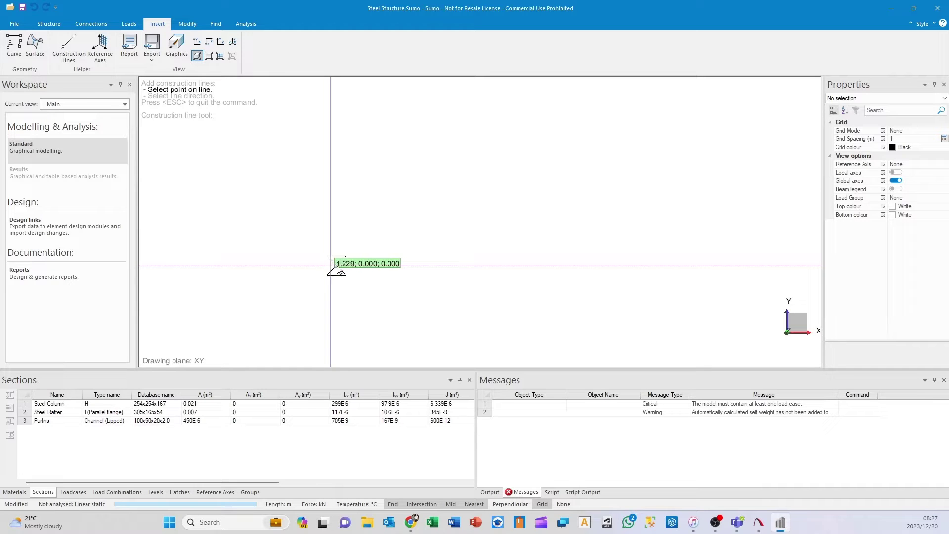
pyautogui.scroll(1, 429, 292)
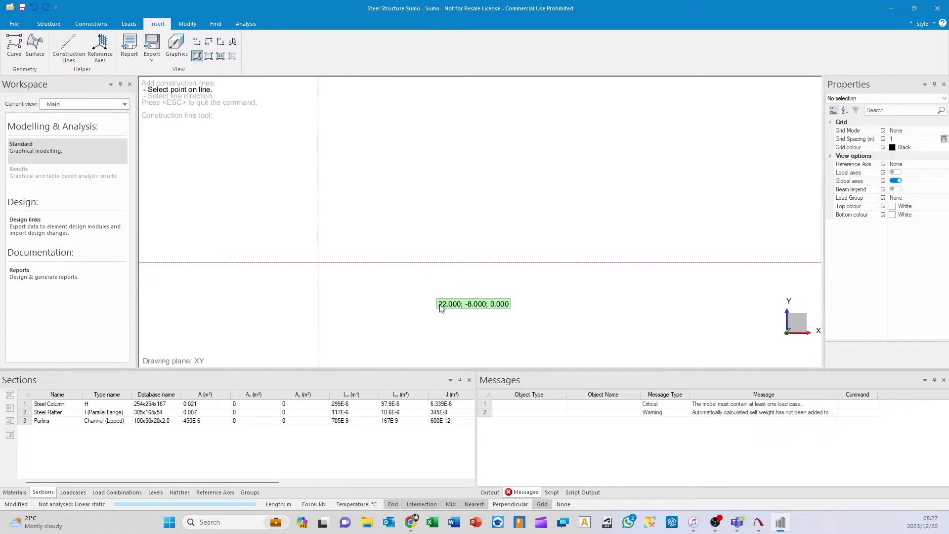
pyautogui.press('Escape')
# - Offset the horizontal construction line through the origin upward in the Y direction by 8 m
pyautogui.moveTo(413, 233); pyautogui.dragTo(360, 274)
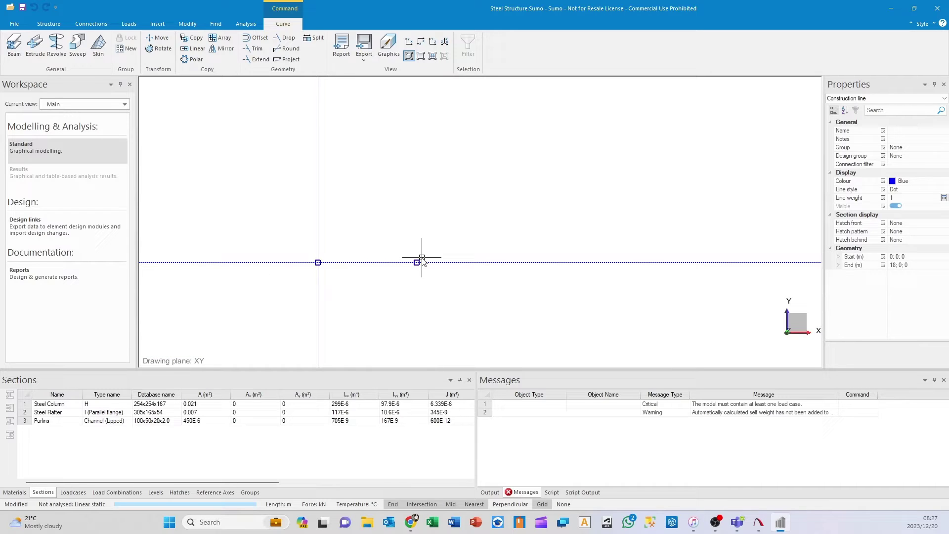
pyautogui.moveTo(533, 194); pyautogui.dragTo(507, 217, button='middle')
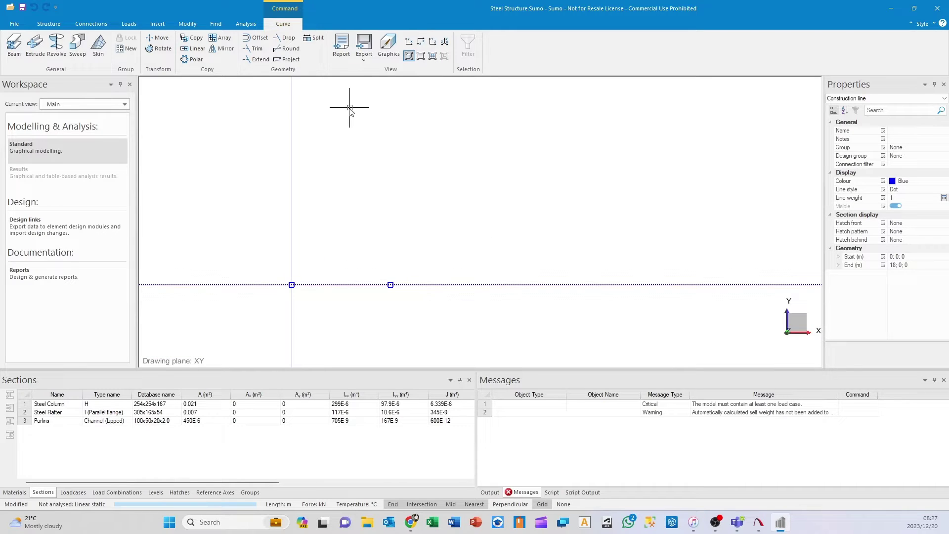
pyautogui.click(255, 38)
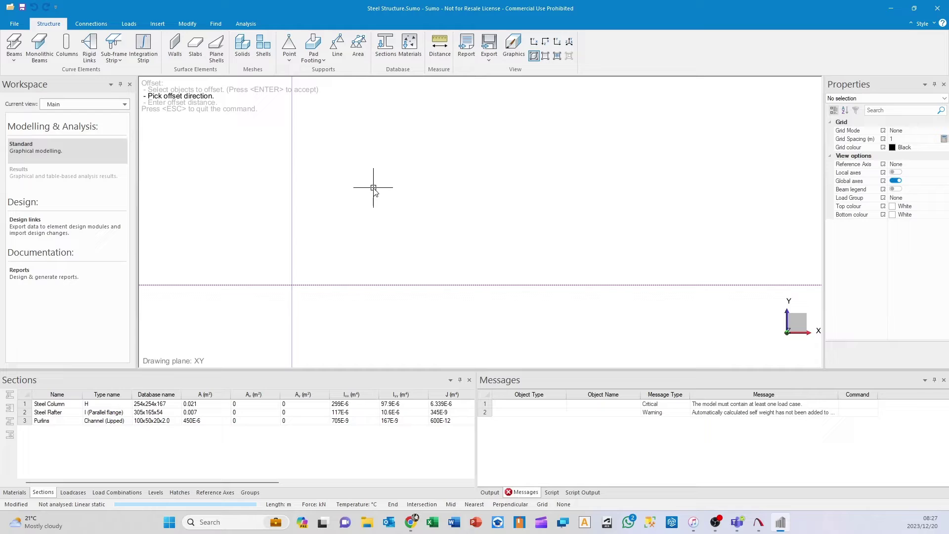
pyautogui.click(348, 172)
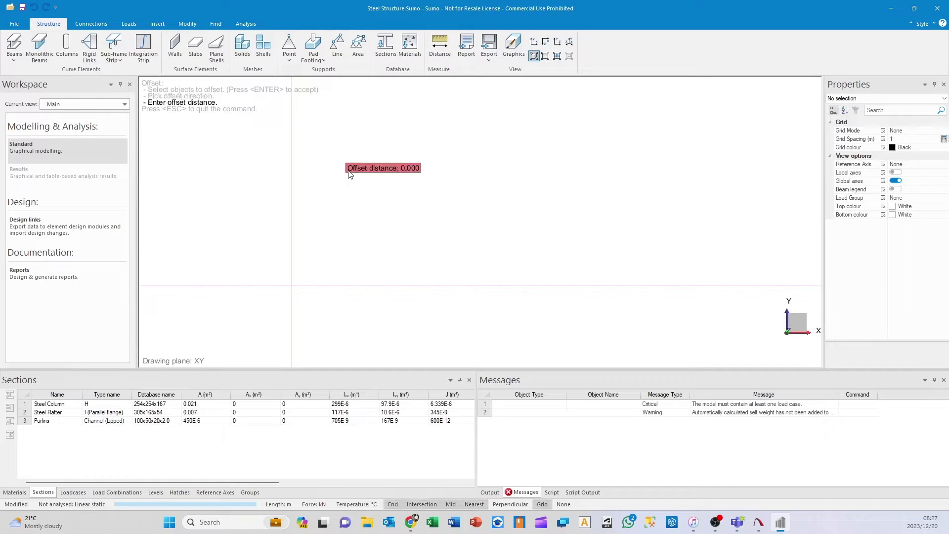
pyautogui.write('2')
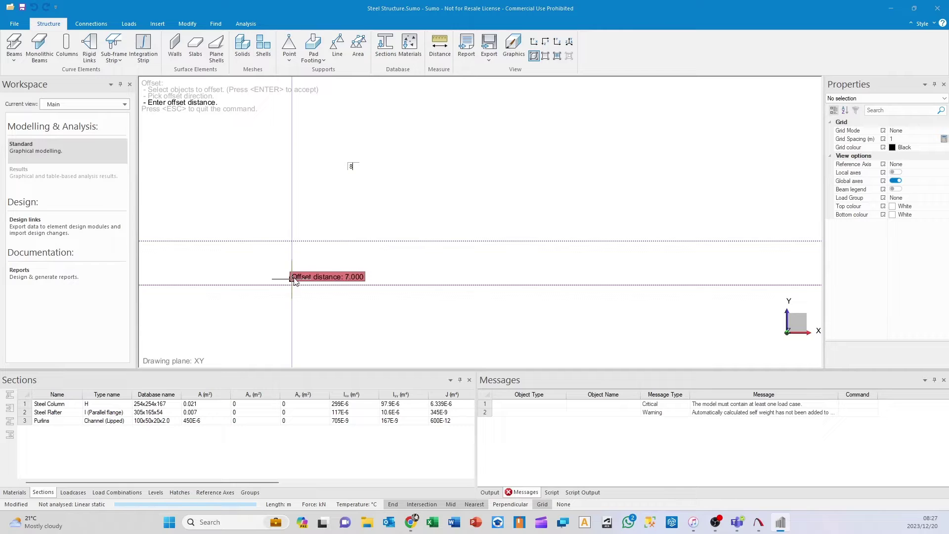
pyautogui.press('Return')
# - Measure the vertical distance between the two horizontal construction lines along the Y axis
pyautogui.click(440, 47)
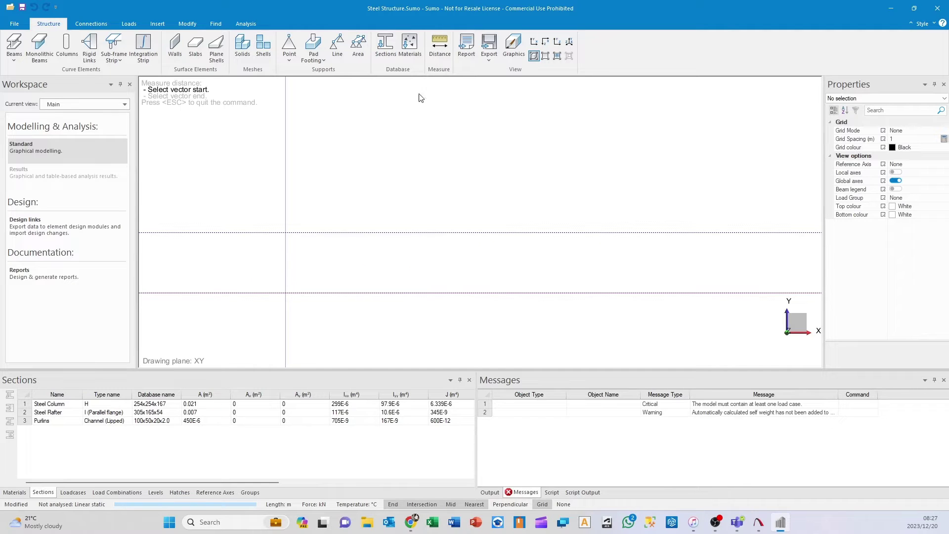
pyautogui.click(287, 293)
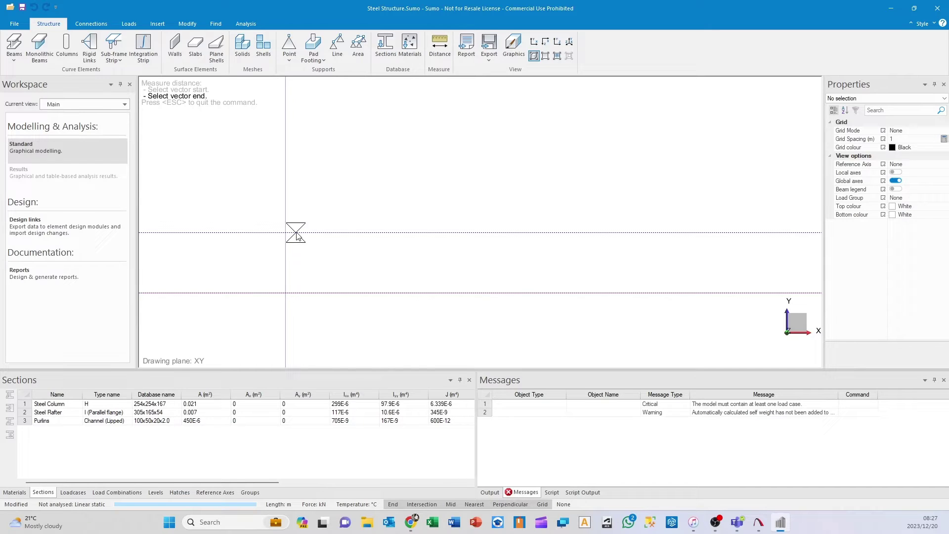
pyautogui.click(288, 235)
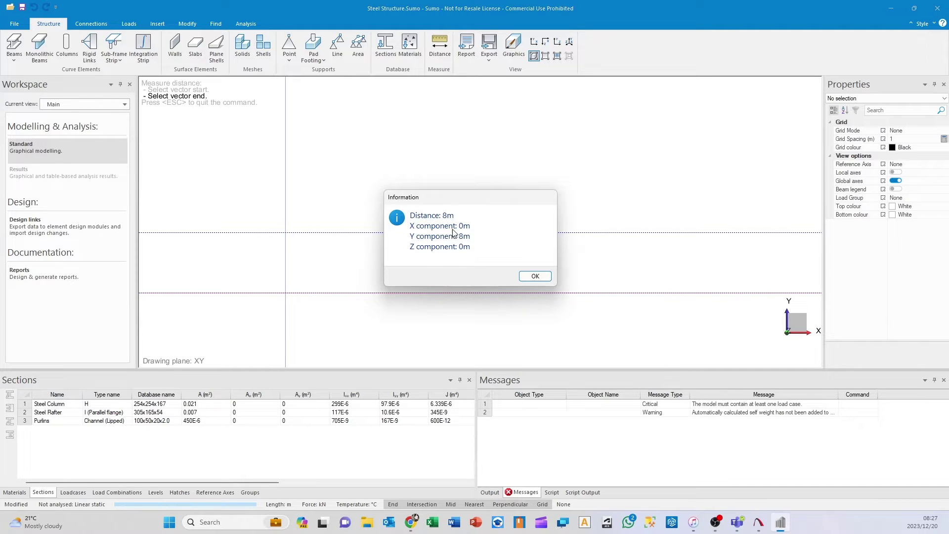
pyautogui.click(535, 276)
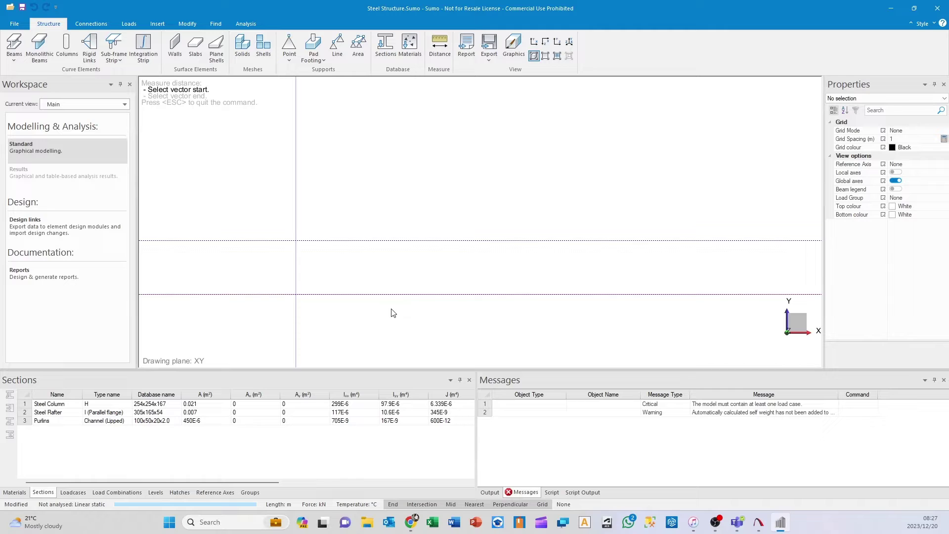
pyautogui.press('Escape')
# - Add a vertical construction line through the origin, directed along the Y axis to the upper horizontal line
pyautogui.moveTo(425, 250); pyautogui.dragTo(339, 244, button='middle')
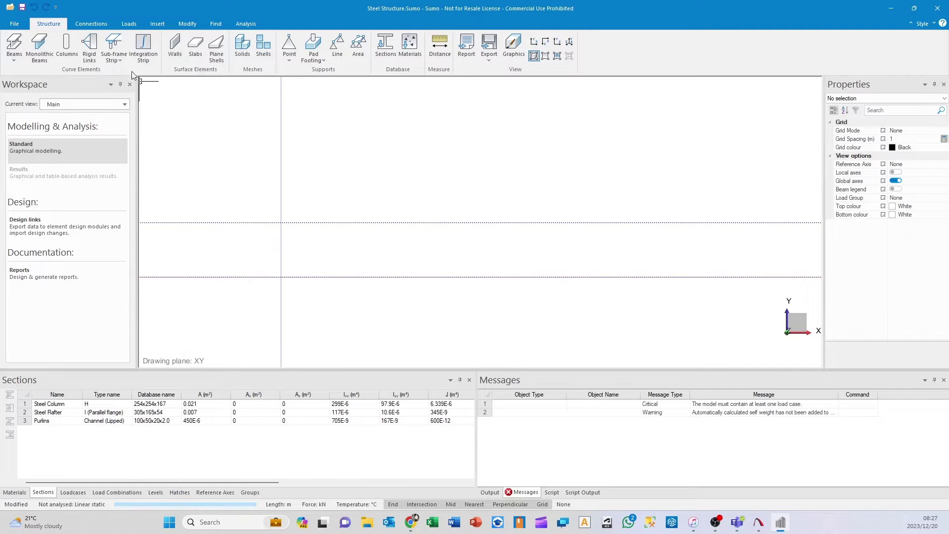
pyautogui.click(158, 24)
pyautogui.click(68, 46)
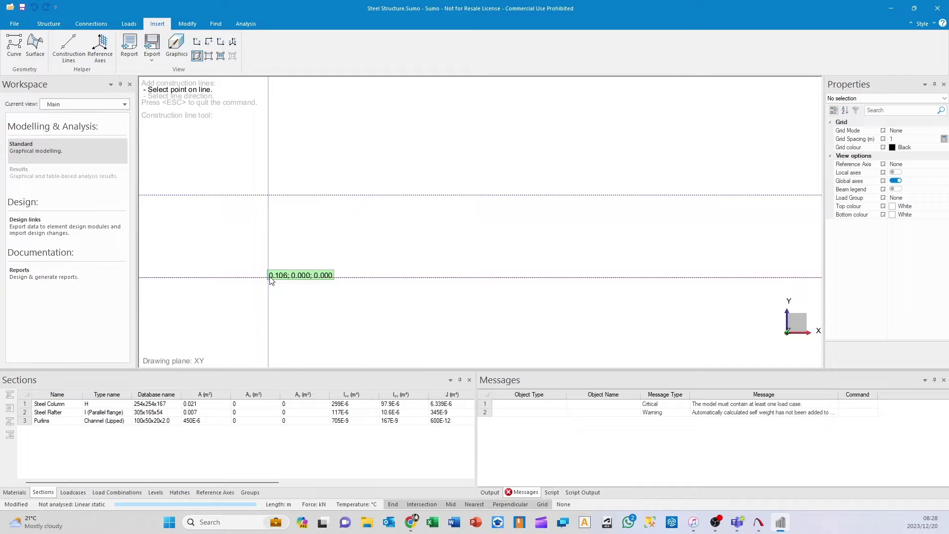
pyautogui.write('0 0.000; 0.000')
pyautogui.press('Return')
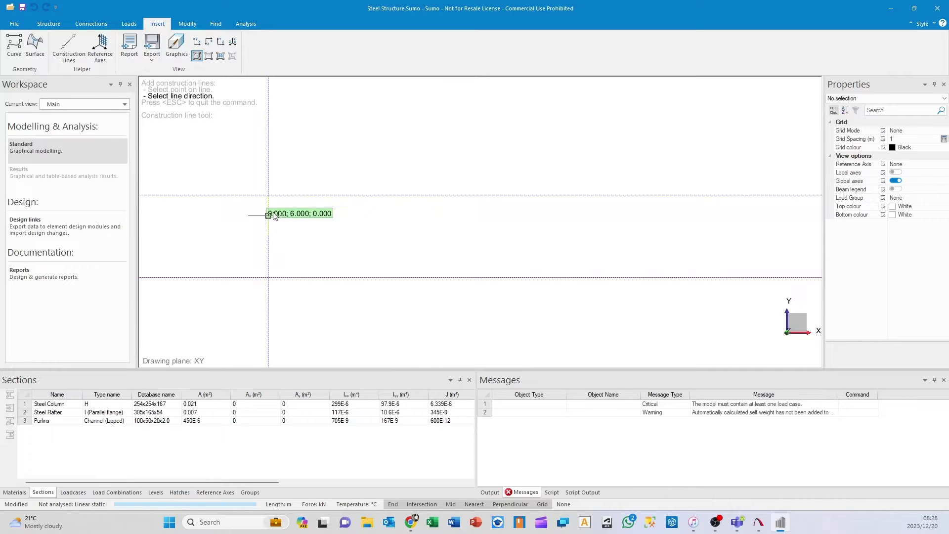
pyautogui.click(271, 197)
pyautogui.moveTo(424, 246); pyautogui.dragTo(387, 281, button='middle')
pyautogui.press('Escape')
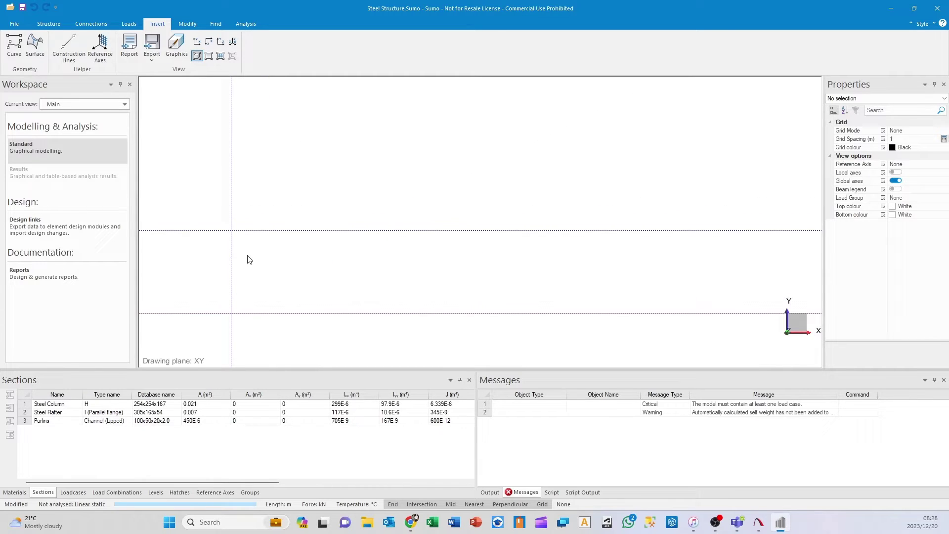
# - Offset the vertical construction line by 10 m in the positive X direction
pyautogui.click(232, 256)
pyautogui.press('Escape')
pyautogui.moveTo(237, 166); pyautogui.dragTo(193, 182)
pyautogui.click(257, 40)
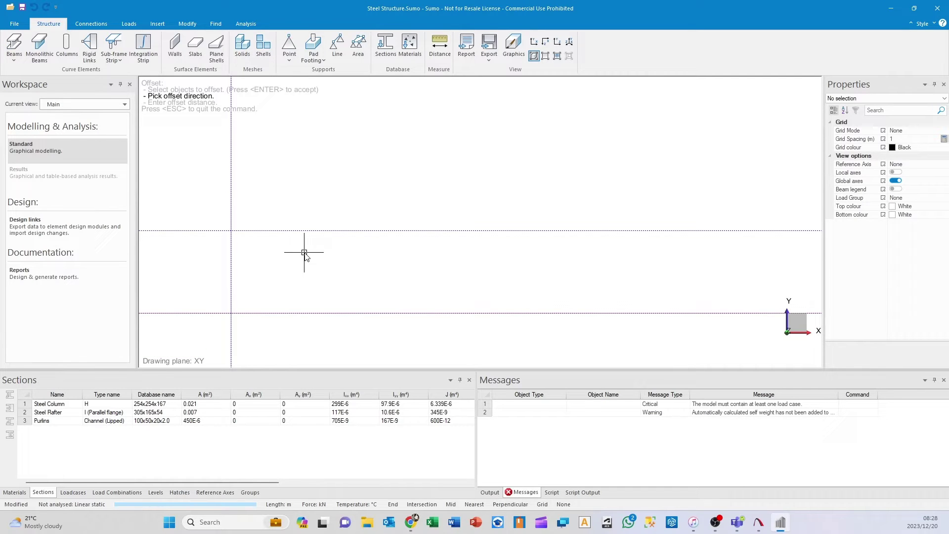
pyautogui.click(305, 254)
pyautogui.write('10')
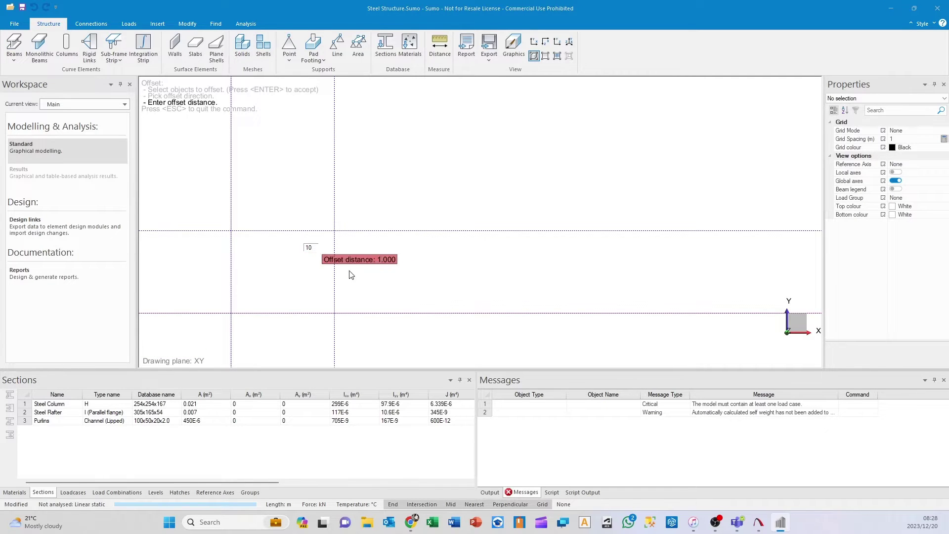
pyautogui.press('Return')
# - Add a construction line through 0; 8; 0 rising toward positive X at 15°
pyautogui.moveTo(311, 248); pyautogui.dragTo(359, 236, button='middle')
pyautogui.scroll(2, 358, 235)
pyautogui.click(157, 23)
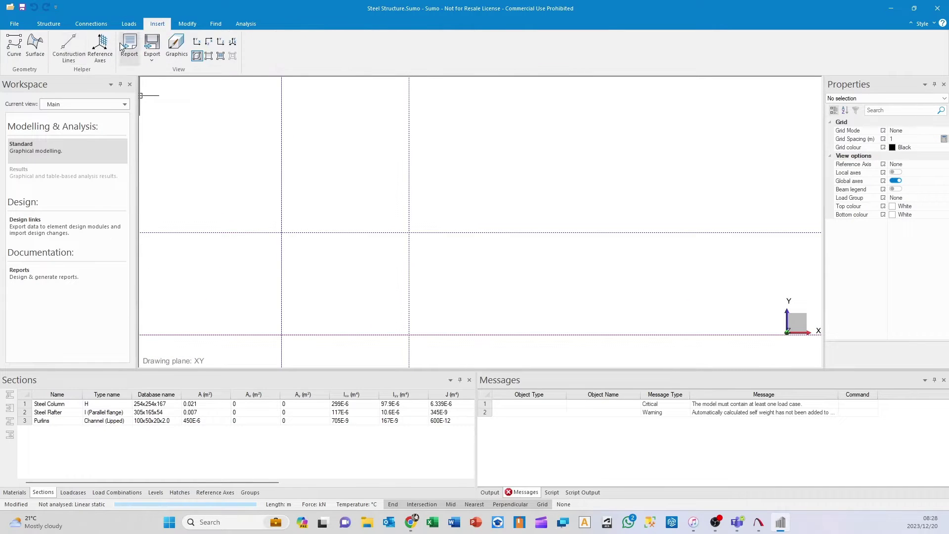
pyautogui.click(69, 47)
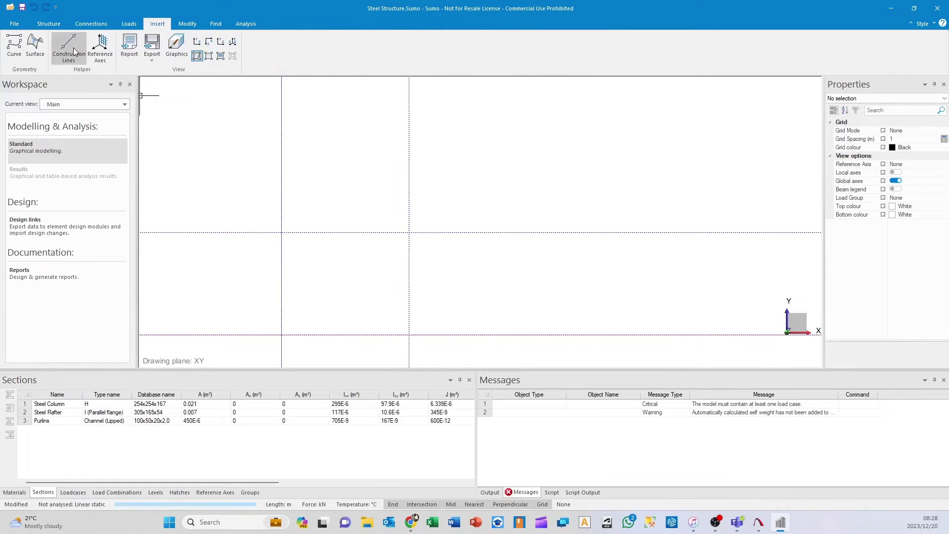
pyautogui.click(282, 231)
pyautogui.press('Tab')
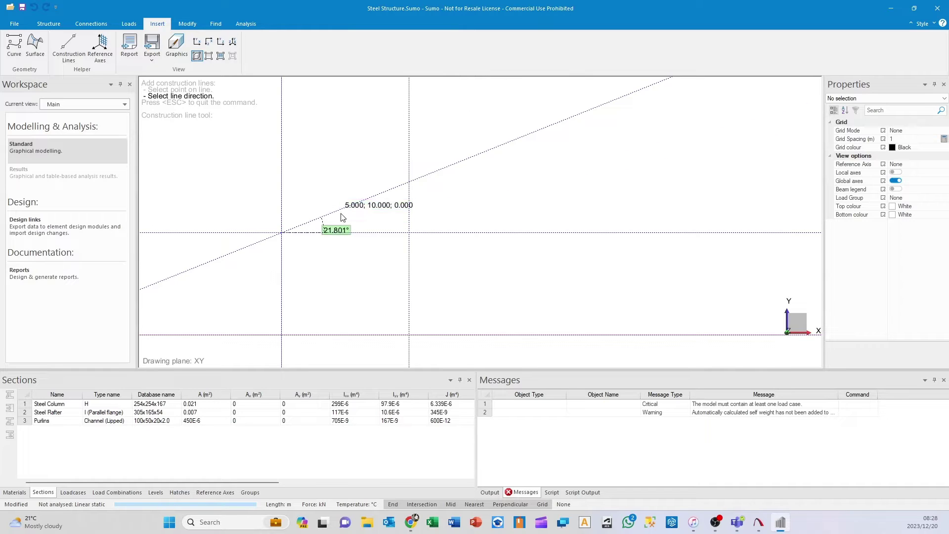
pyautogui.write('15')
pyautogui.press('Return')
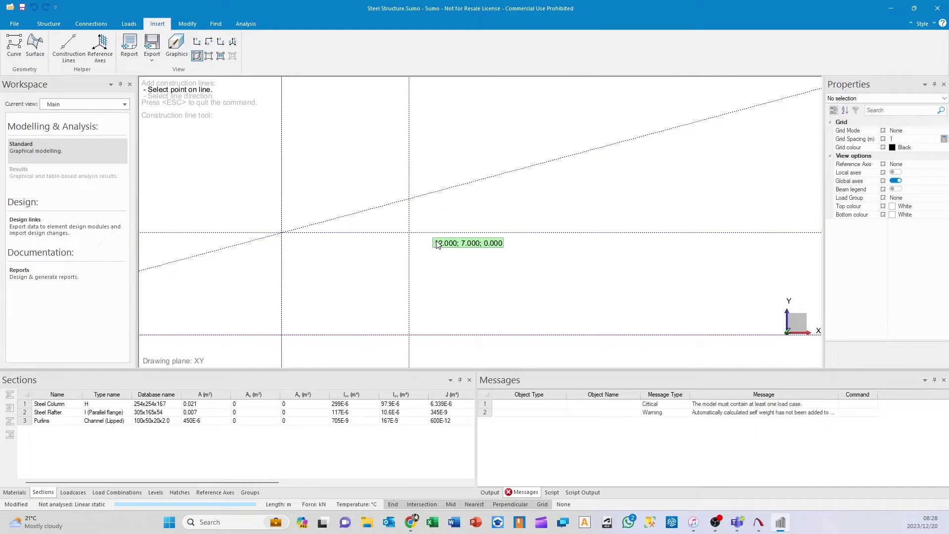
# - Add a second roof construction line through 10; 8; 0 rising toward negative X at 15°
pyautogui.click(408, 233)
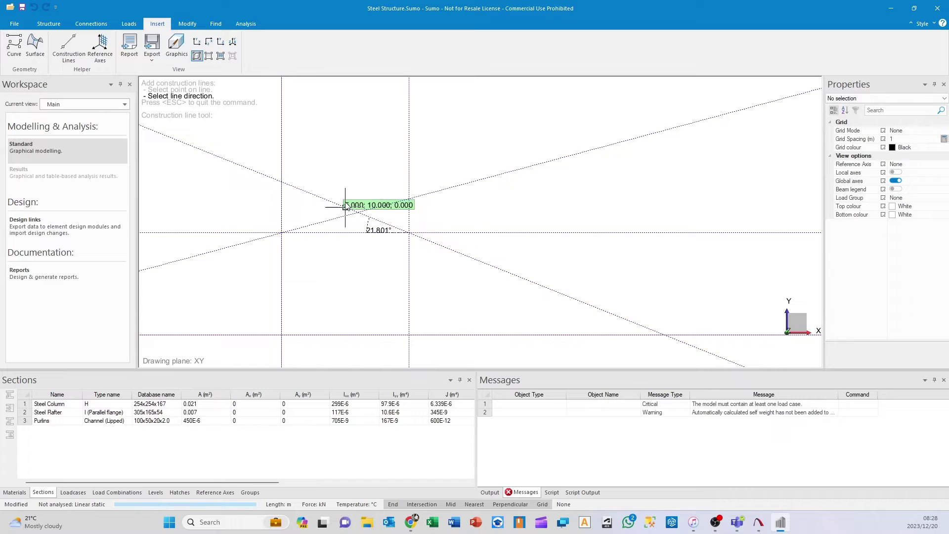
pyautogui.press('Tab')
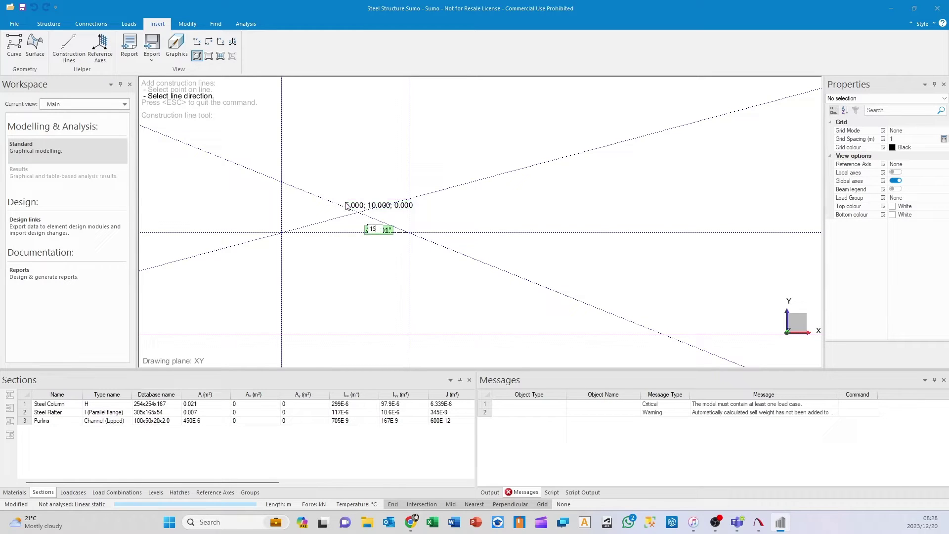
pyautogui.write('15')
pyautogui.press('Return')
pyautogui.press('Escape')
# - Set up a new column with the 254x254x167 Steel Column section and a height of 8 m
pyautogui.moveTo(402, 321); pyautogui.dragTo(406, 267, button='middle')
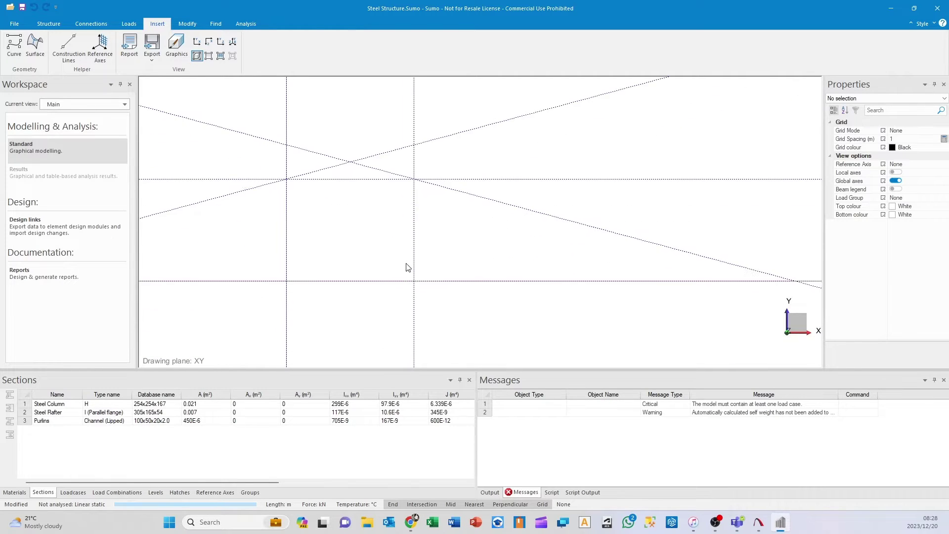
pyautogui.scroll(1, 348, 160)
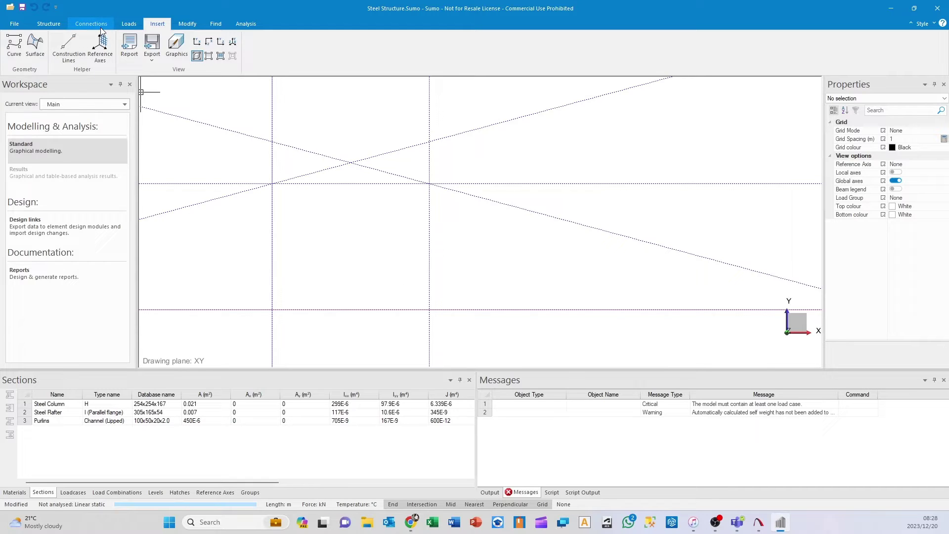
pyautogui.click(48, 24)
pyautogui.click(66, 47)
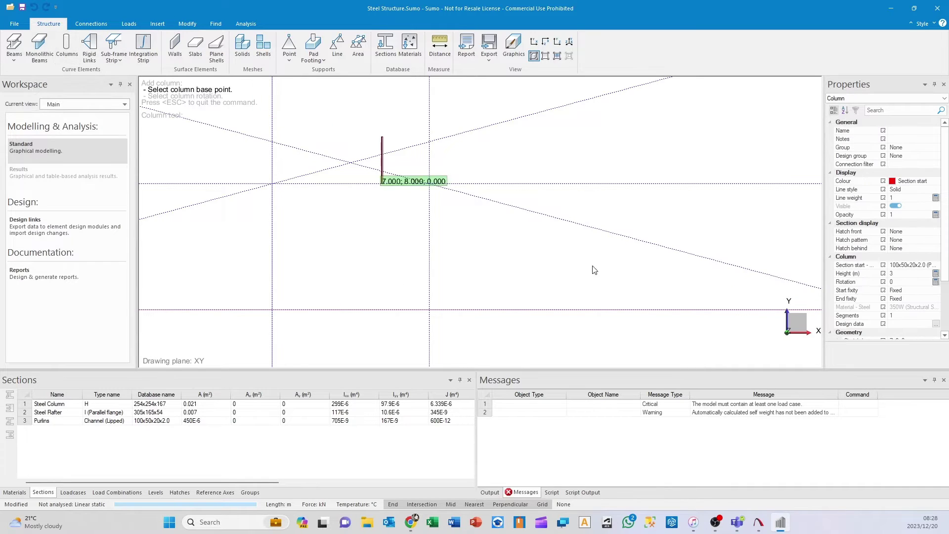
pyautogui.click(914, 265)
pyautogui.click(936, 265)
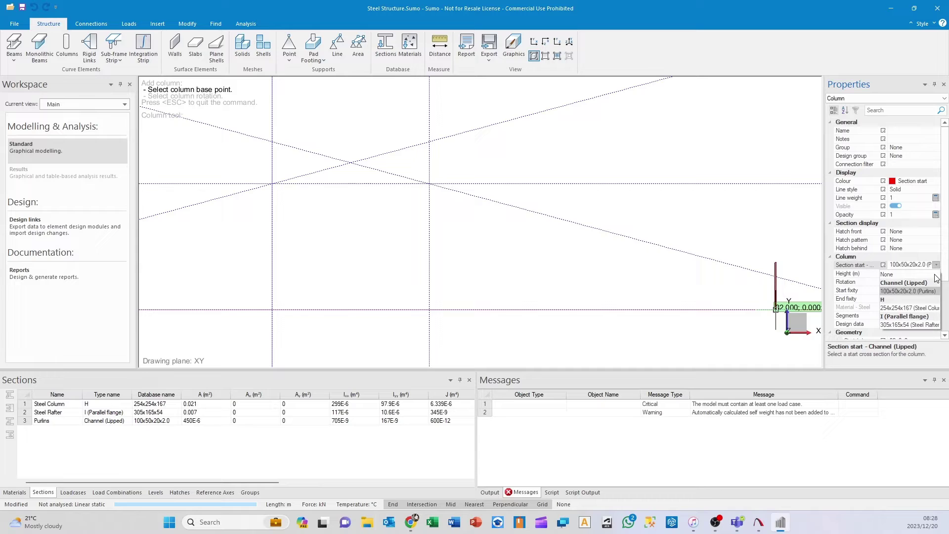
pyautogui.click(923, 307)
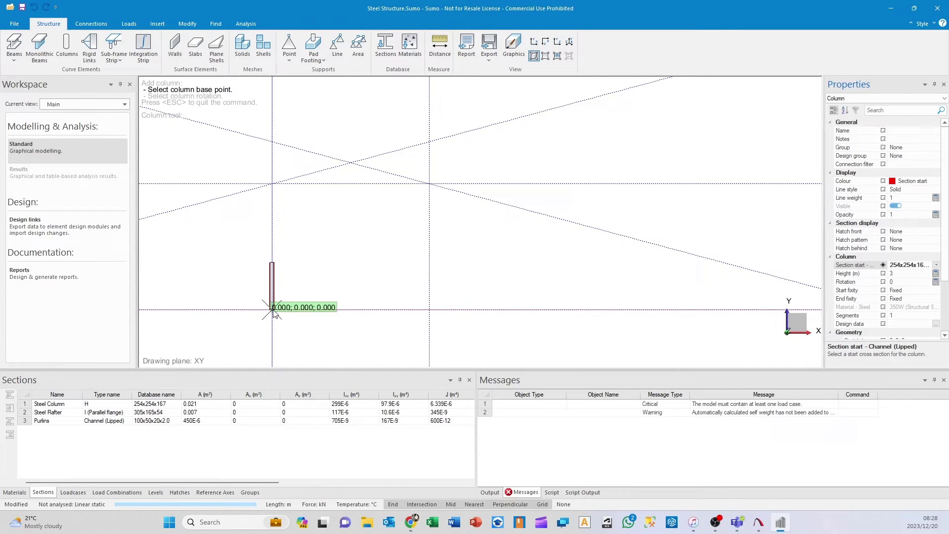
pyautogui.click(908, 274)
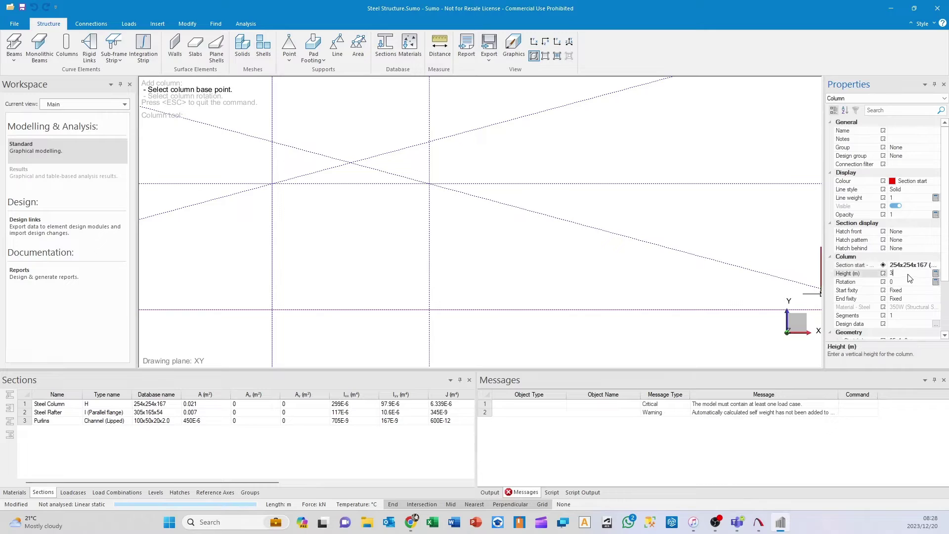
# - Place columns with base points at 0; 0; 0 and 10; 0; 0, giving the first a 0° rotation
pyautogui.click(272, 309)
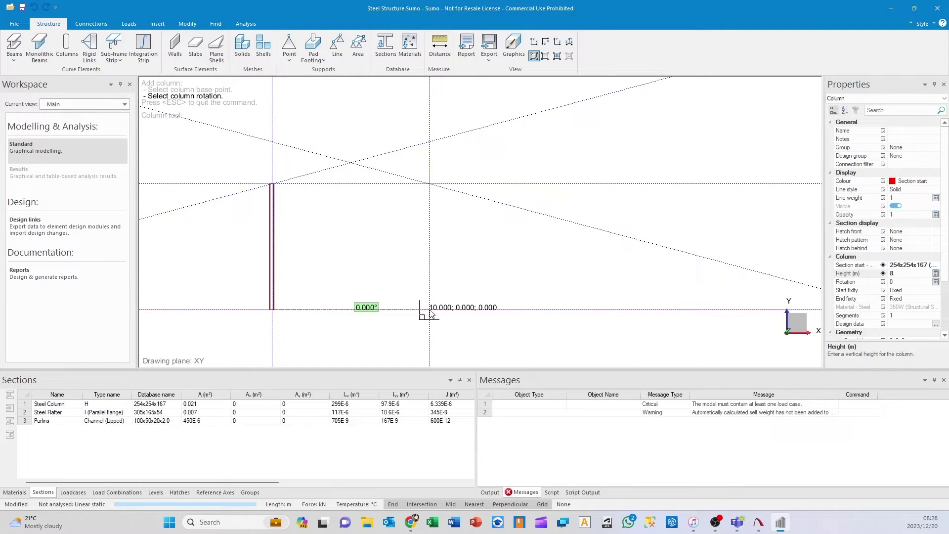
pyautogui.click(430, 311)
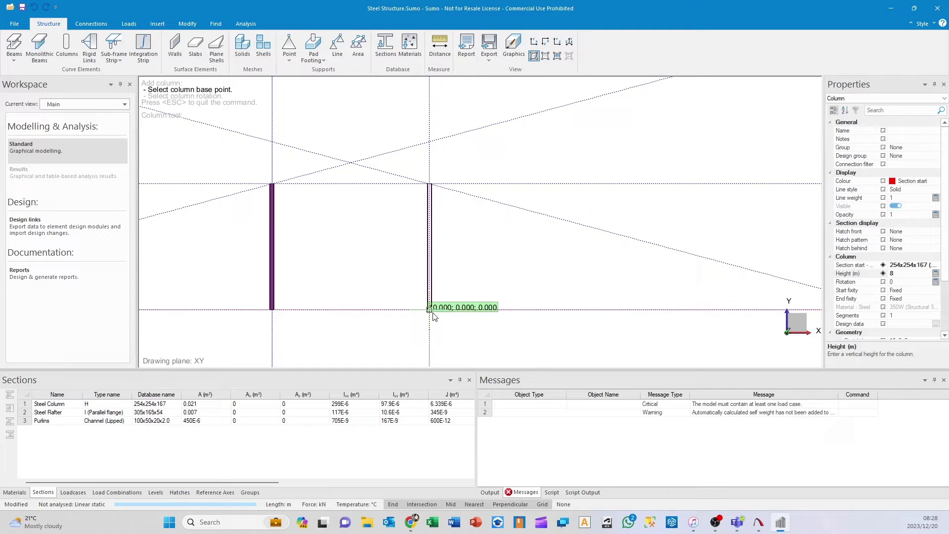
pyautogui.click(433, 312)
pyautogui.click(429, 314)
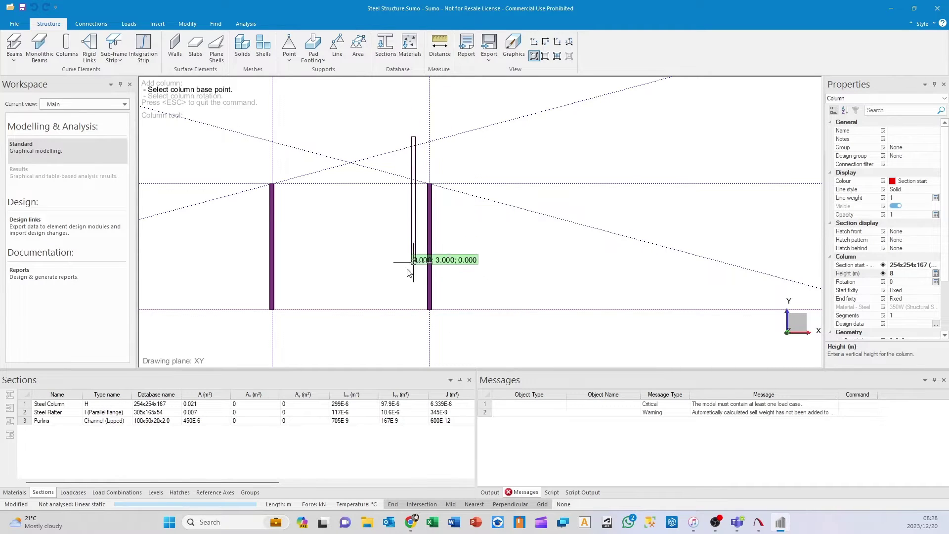
pyautogui.press('Escape')
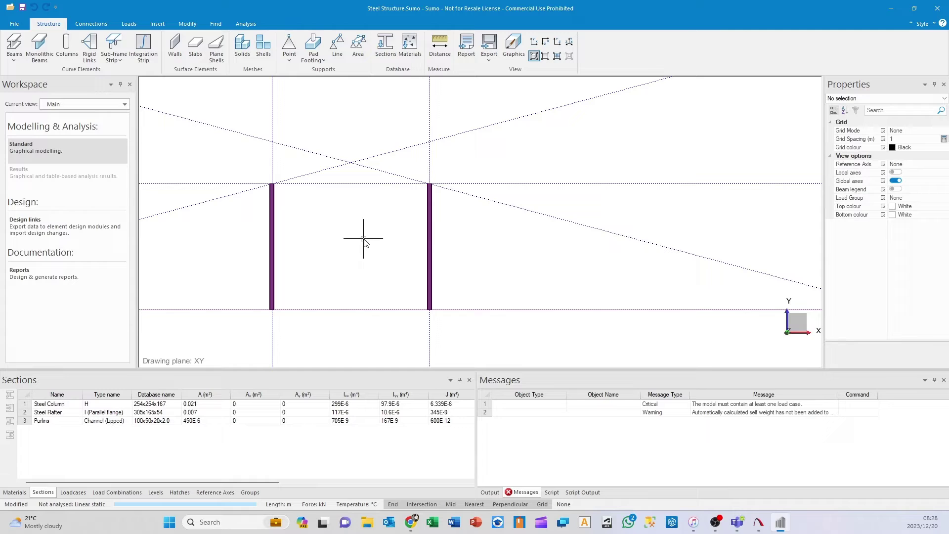
# - Draw a 305x165x54 Steel Rafter beam from the top of the column at X = 0 to the intersection of the roof construction lines
pyautogui.scroll(2, 324, 188)
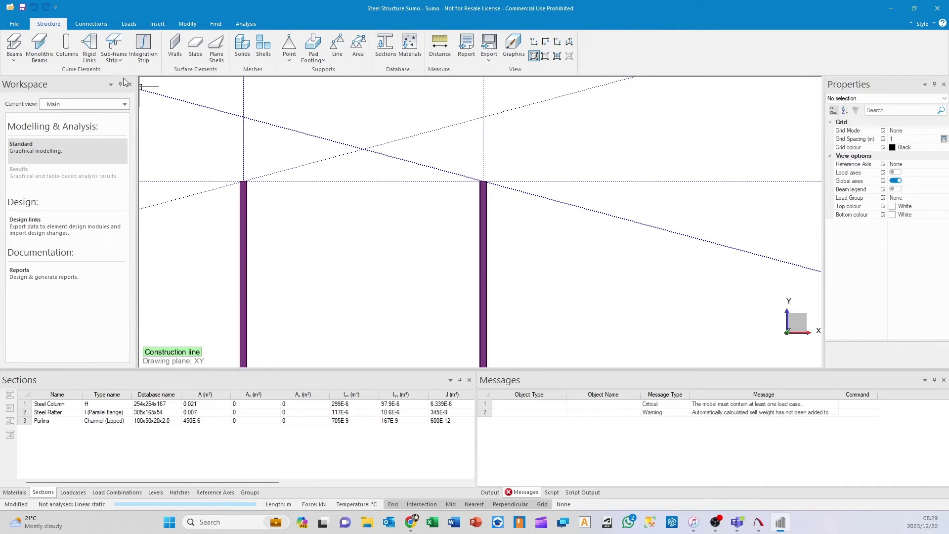
pyautogui.click(14, 46)
pyautogui.scroll(1, 445, 252)
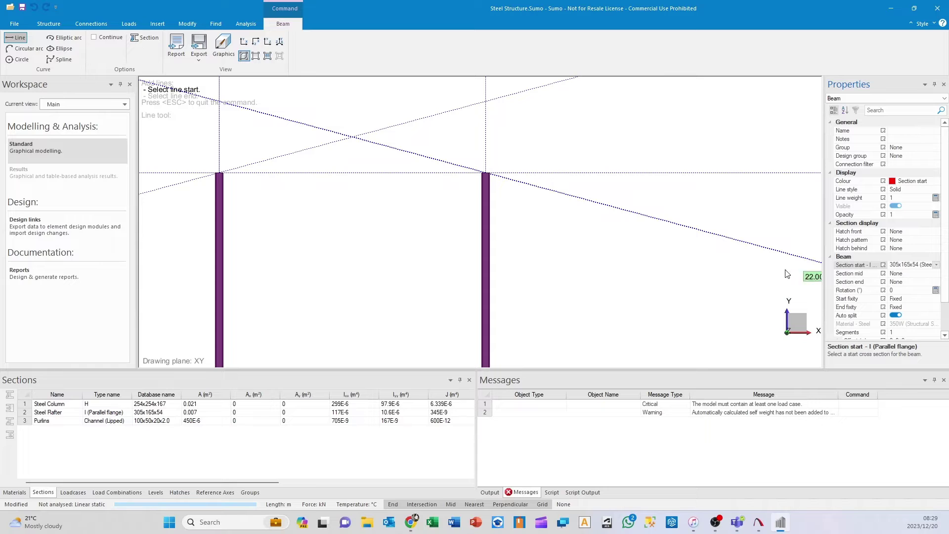
pyautogui.click(221, 176)
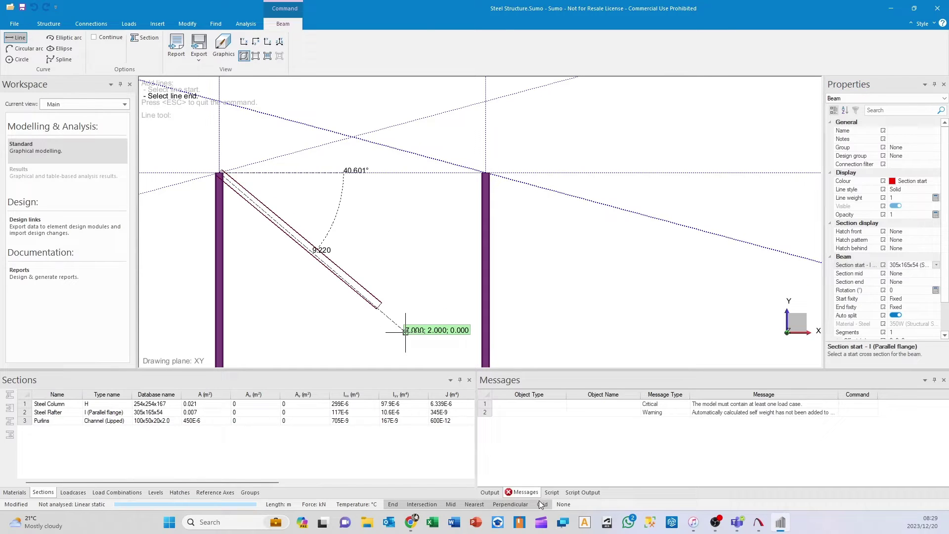
pyautogui.scroll(2, 347, 123)
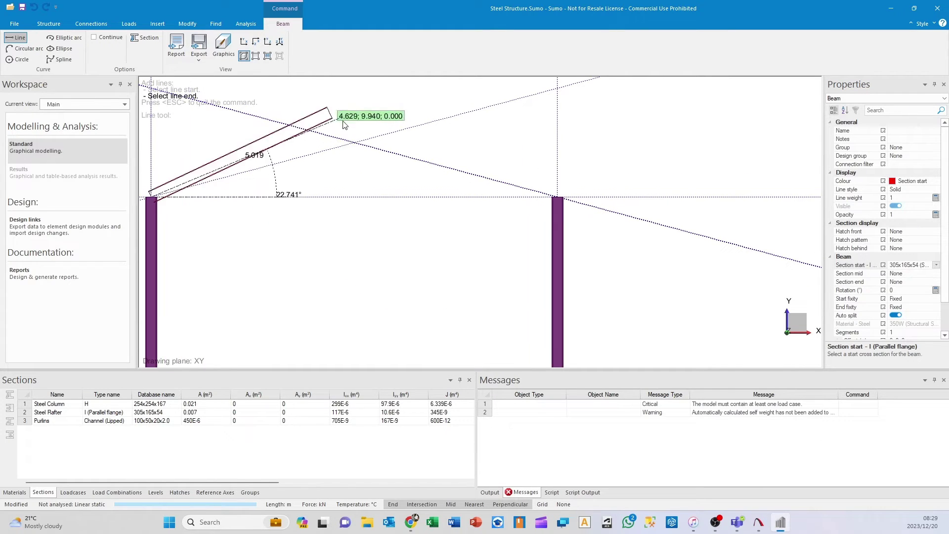
pyautogui.click(354, 147)
# - Draw the second 305x165x54 rafter from the top of the column at X = 10 to the roof apex
pyautogui.click(557, 195)
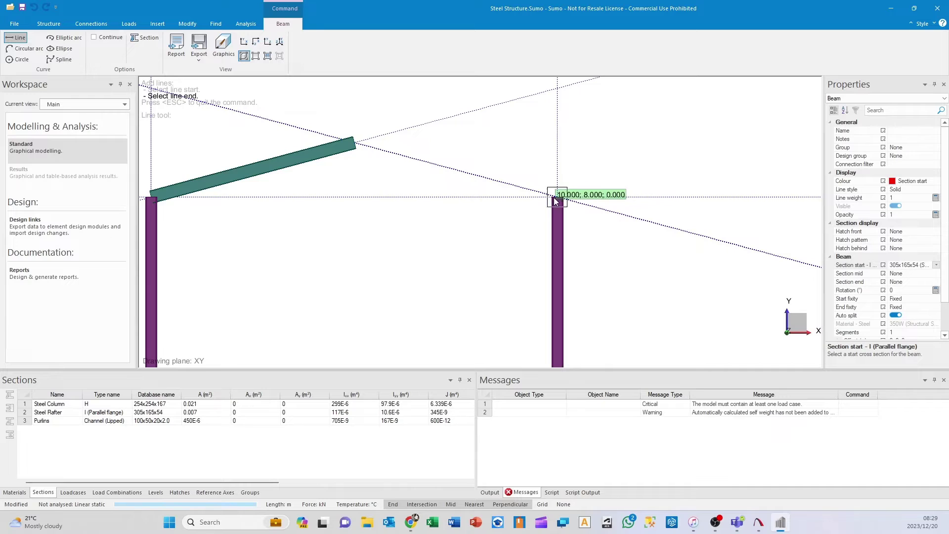
pyautogui.click(358, 148)
pyautogui.scroll(-2, 424, 212)
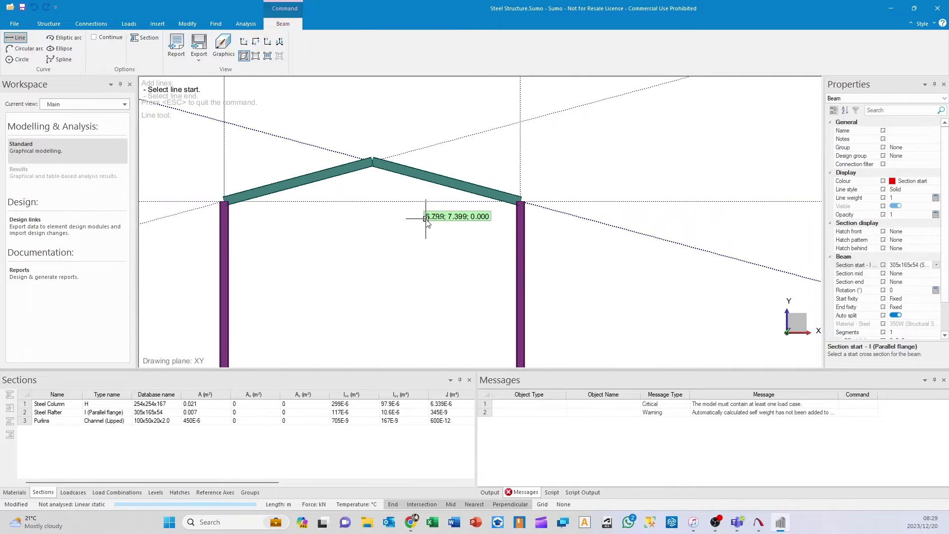
pyautogui.press('Escape')
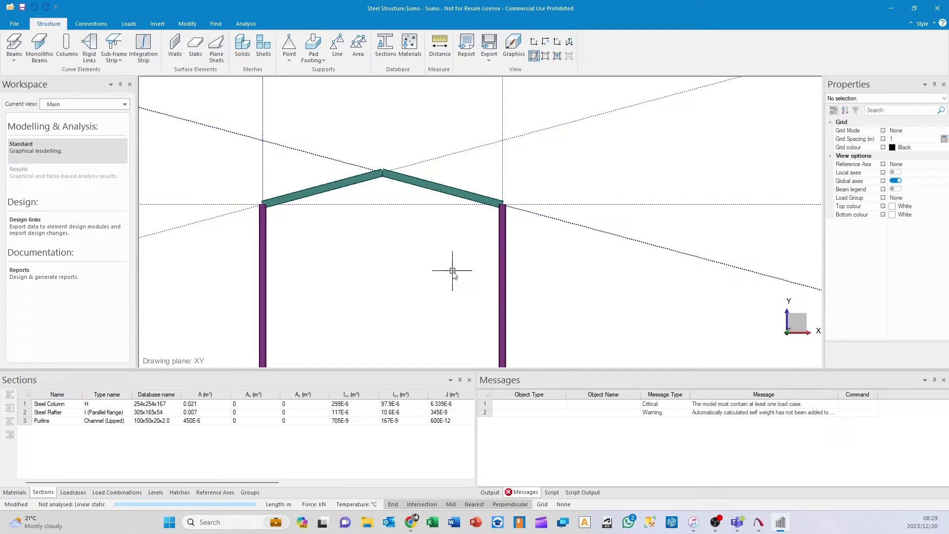
# - Delete all the construction lines around the portal frame, including the one through the column bases
pyautogui.scroll(-4, 452, 270)
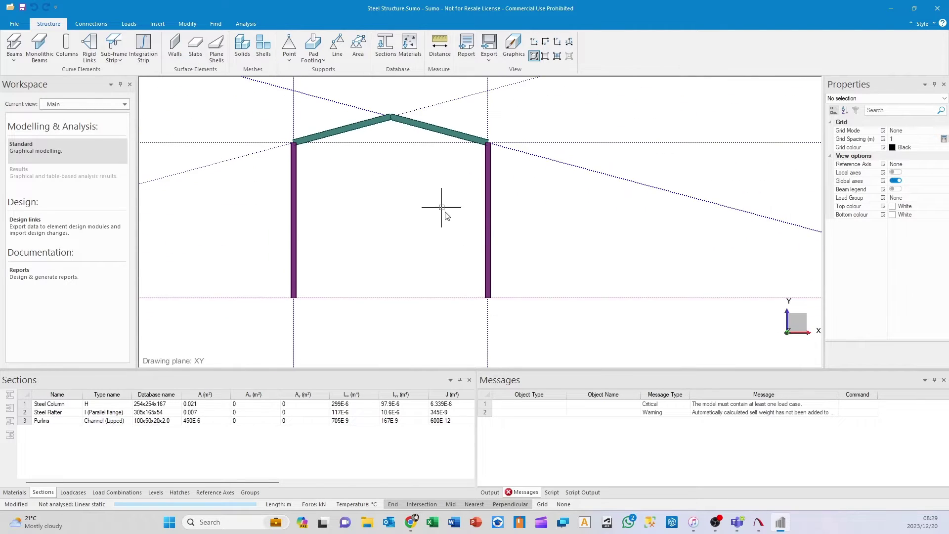
pyautogui.moveTo(515, 258); pyautogui.dragTo(490, 177, button='middle')
pyautogui.moveTo(479, 129); pyautogui.dragTo(409, 282)
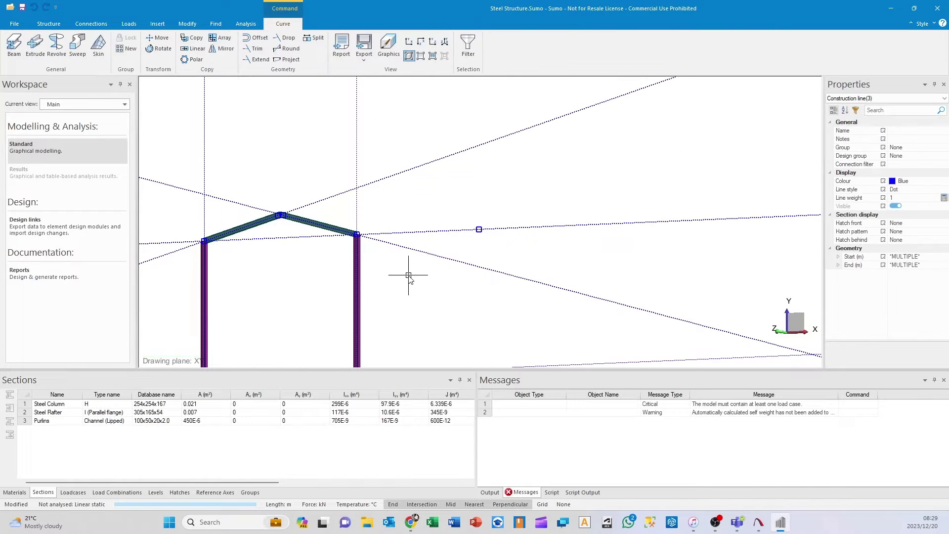
pyautogui.press('Delete')
pyautogui.moveTo(432, 137); pyautogui.dragTo(326, 153)
pyautogui.press('Delete')
pyautogui.moveTo(263, 174); pyautogui.dragTo(394, 300, button='middle')
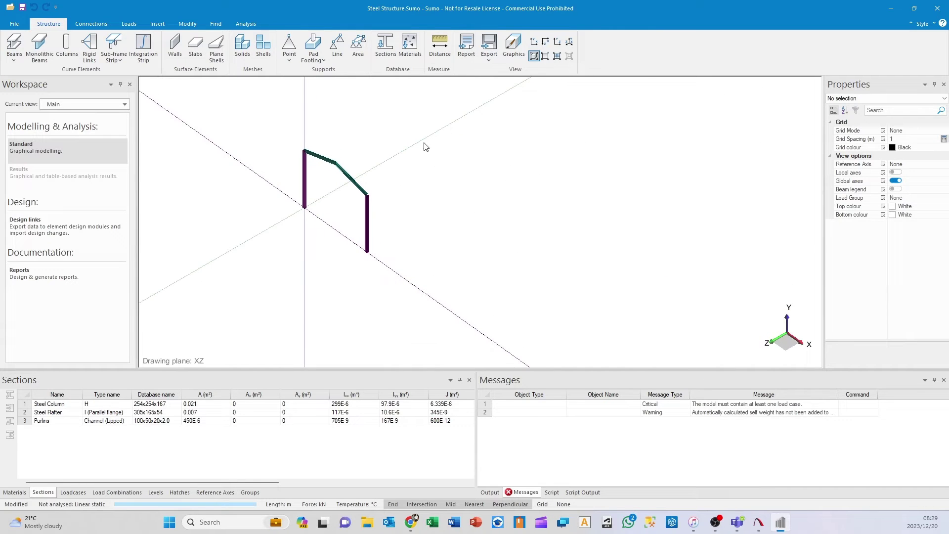
pyautogui.moveTo(441, 131); pyautogui.dragTo(430, 250)
pyautogui.click(465, 321)
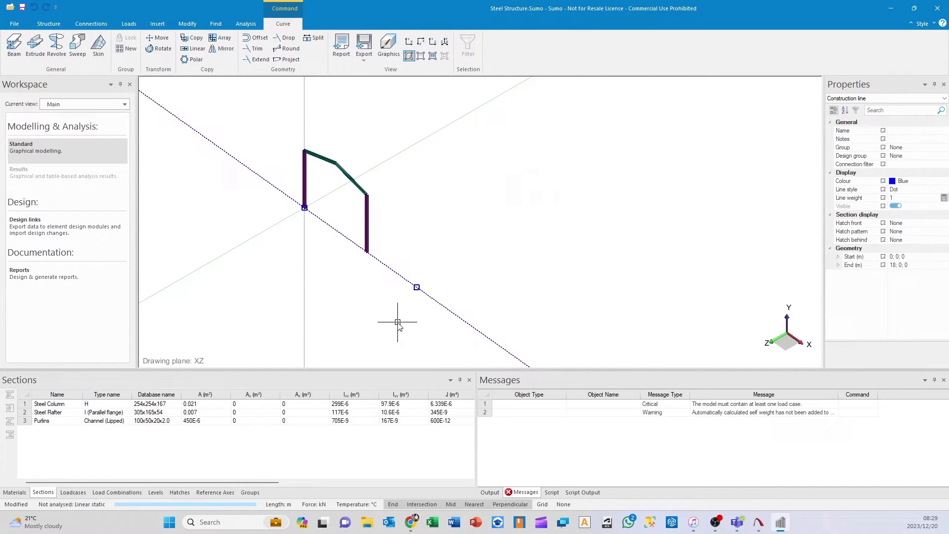
pyautogui.moveTo(396, 322); pyautogui.dragTo(493, 298, button='middle')
pyautogui.press('Delete')
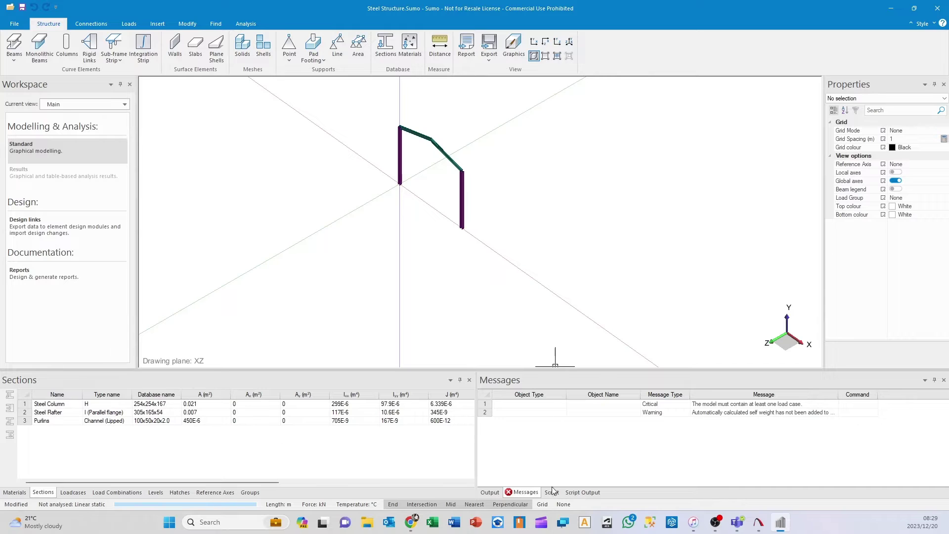
# - Copy the whole portal frame 5 times along the positive Z direction at 5 m increments
pyautogui.moveTo(587, 111); pyautogui.dragTo(371, 265)
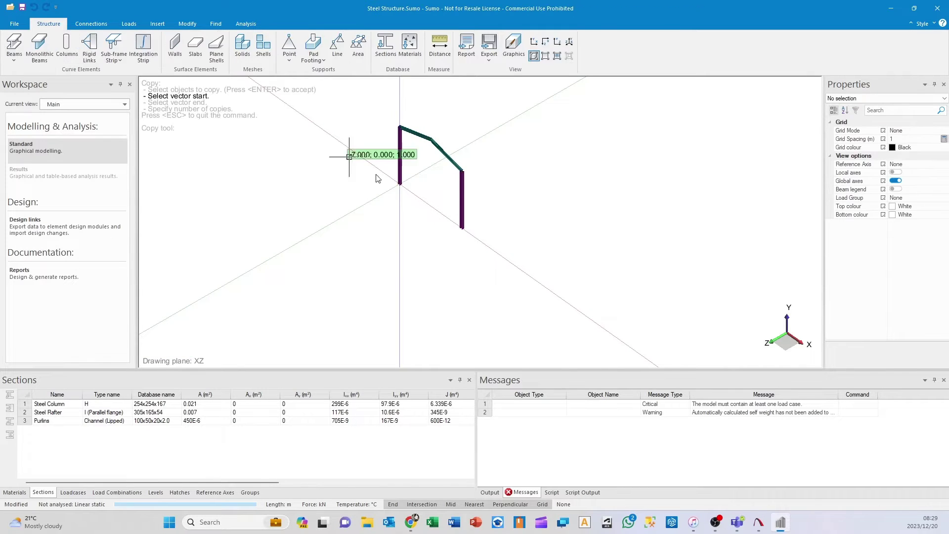
pyautogui.click(84, 49)
pyautogui.click(399, 177)
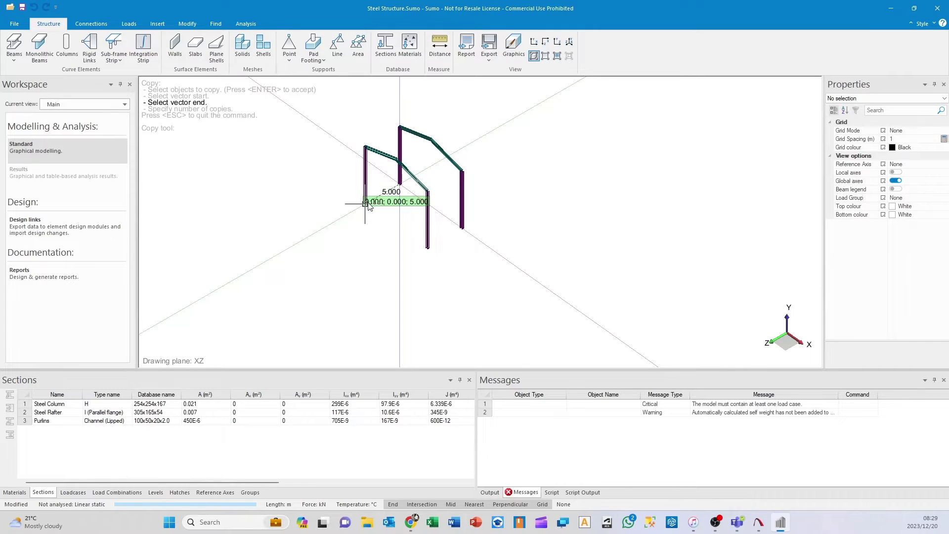
pyautogui.scroll(1, 368, 207)
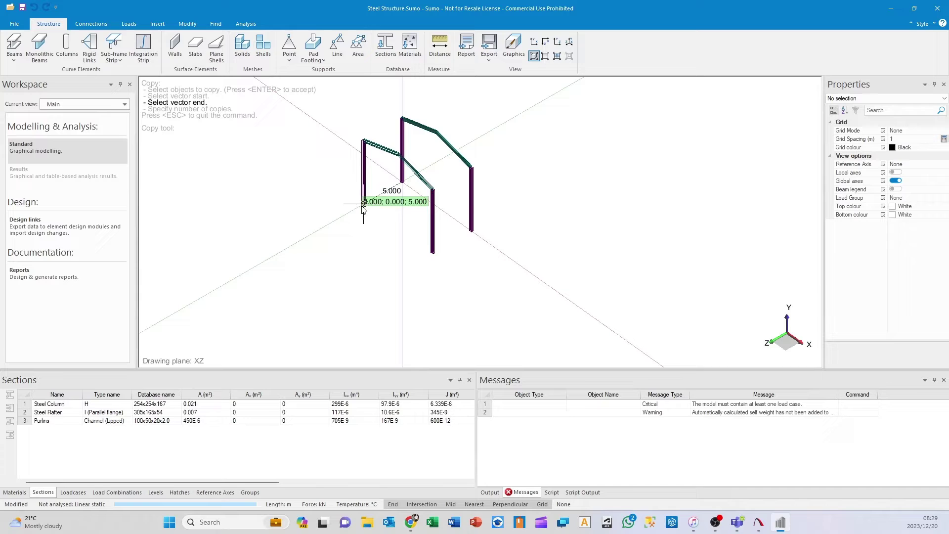
pyautogui.press('Tab')
pyautogui.press('Return')
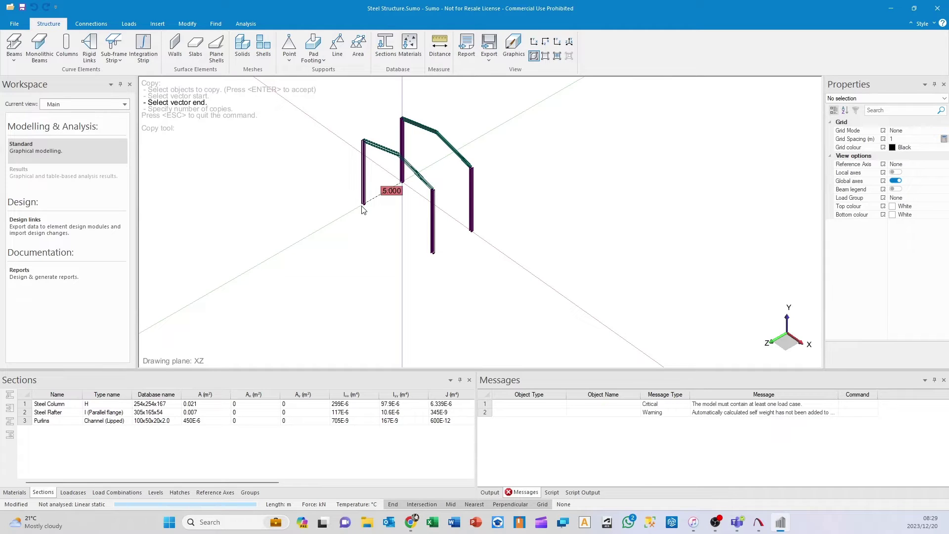
pyautogui.press('Return')
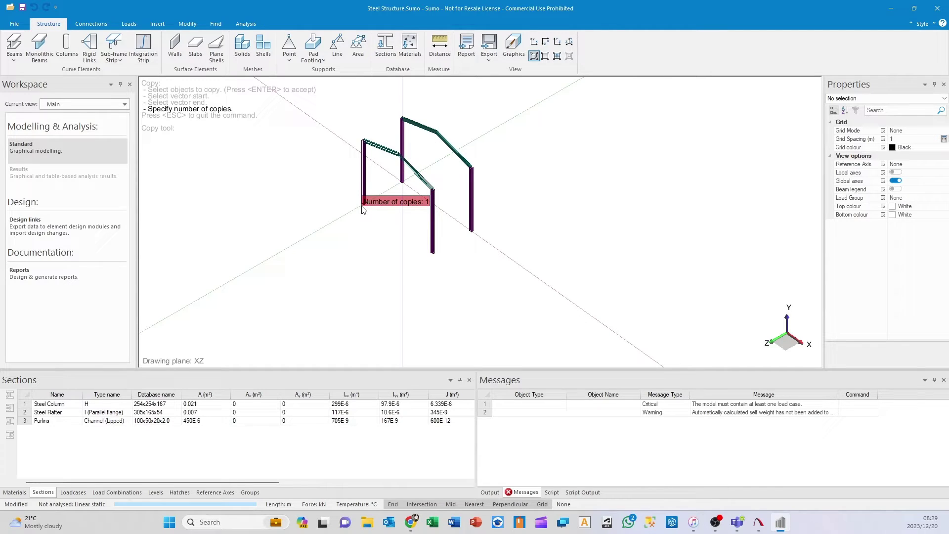
pyautogui.write('5')
pyautogui.press('Return')
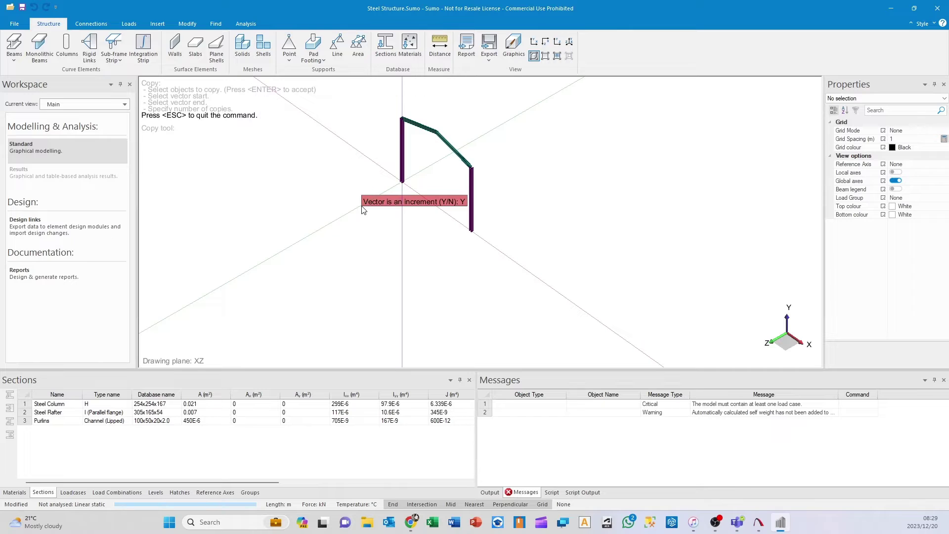
pyautogui.press('Return')
pyautogui.scroll(-1, 364, 210)
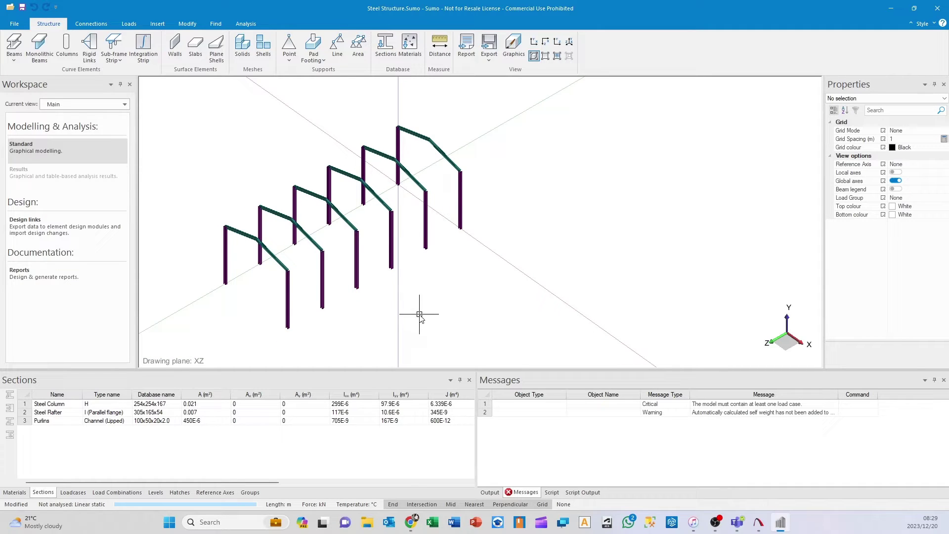
# - Add steel baseplate connections to the bottom ends of all the columns, selecting them together in a side view
pyautogui.moveTo(249, 210)
pyautogui.mouseDown(button='middle')
pyautogui.moveTo(360, 281)
pyautogui.moveTo(345, 262)
pyautogui.moveTo(325, 265)
pyautogui.moveTo(342, 261)
pyautogui.mouseUp(button='middle')
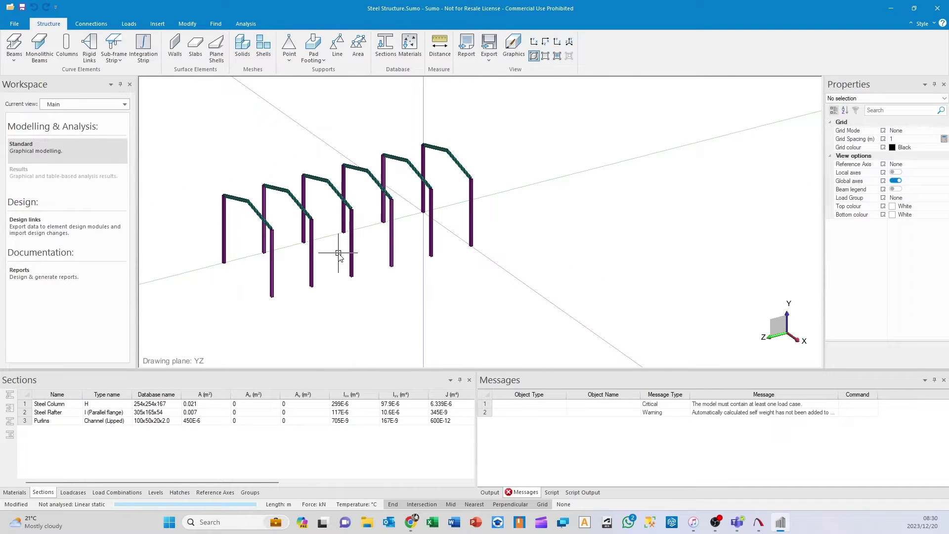
pyautogui.click(91, 24)
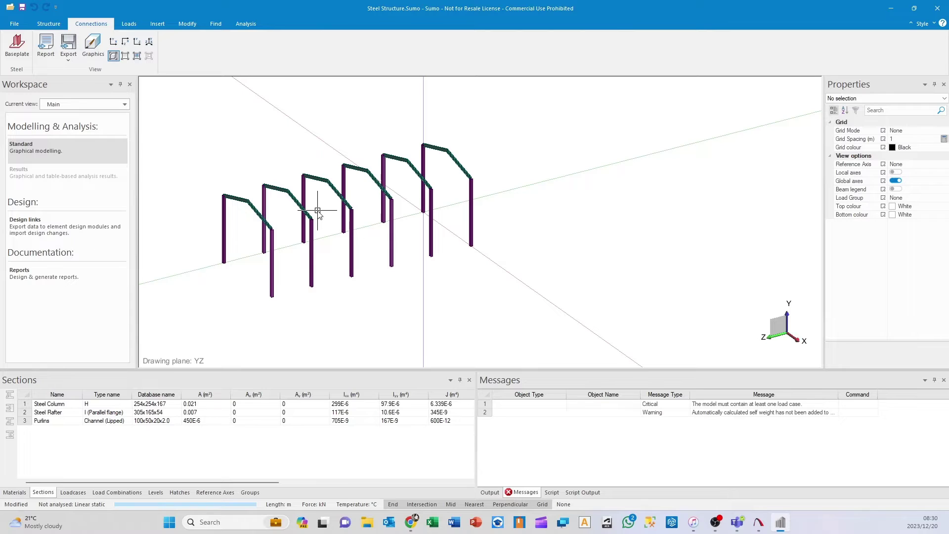
pyautogui.scroll(1, 288, 309)
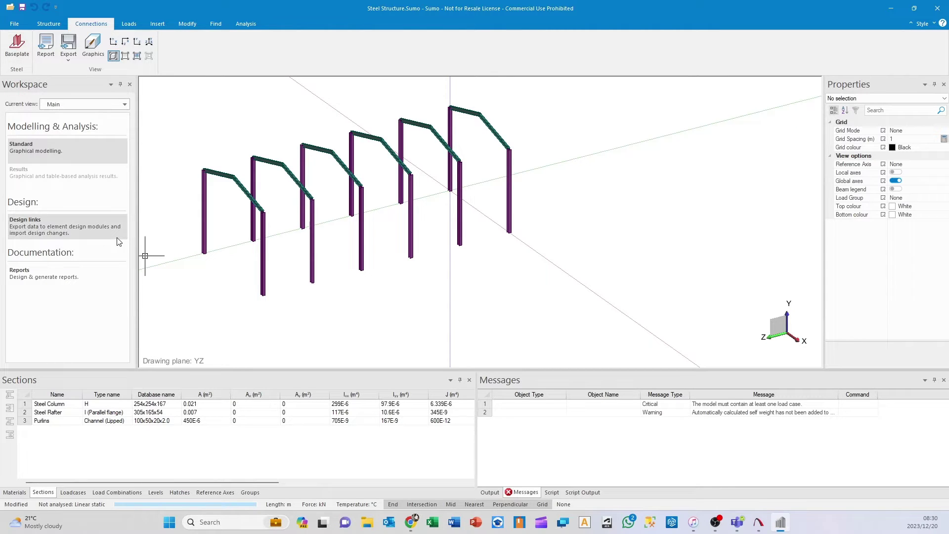
pyautogui.moveTo(328, 313); pyautogui.dragTo(489, 271, button='middle')
pyautogui.scroll(1, 489, 271)
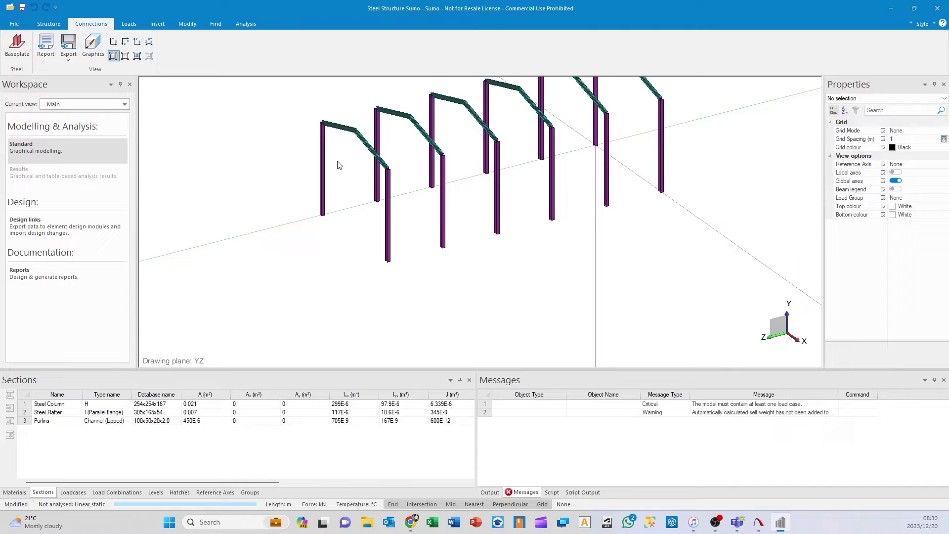
pyautogui.click(137, 44)
pyautogui.scroll(-2, 403, 211)
pyautogui.click(17, 43)
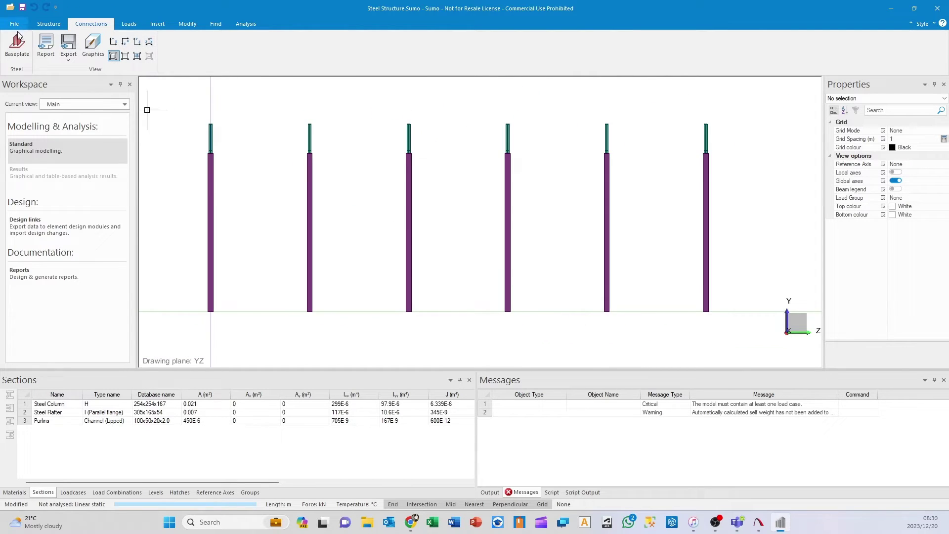
pyautogui.scroll(-1, 600, 327)
pyautogui.moveTo(710, 301); pyautogui.dragTo(245, 343)
pyautogui.keyDown('shift'); pyautogui.moveTo(331, 340); pyautogui.dragTo(369, 367, button='middle'); pyautogui.keyUp('shift')
pyautogui.moveTo(444, 336); pyautogui.dragTo(307, 250, button='middle')
pyautogui.keyDown('shift'); pyautogui.moveTo(404, 280); pyautogui.dragTo(391, 301, button='middle'); pyautogui.keyUp('shift')
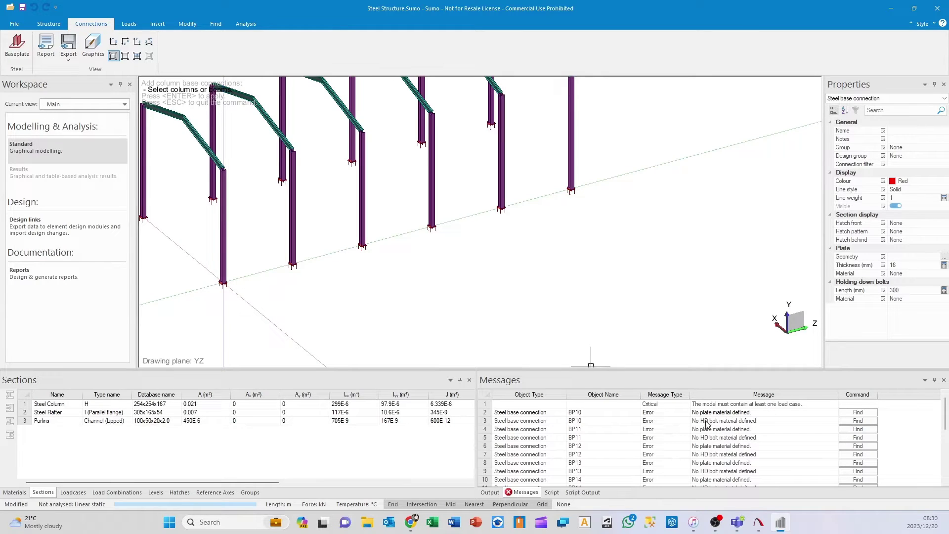
# - Import the Grade 8.8 material from the Bolts database and name it Bolt
pyautogui.click(23, 493)
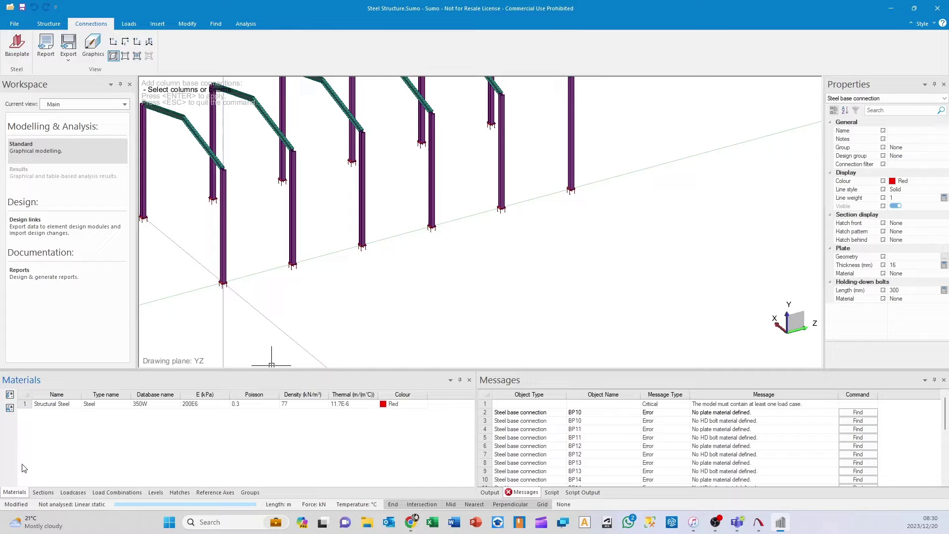
pyautogui.click(10, 395)
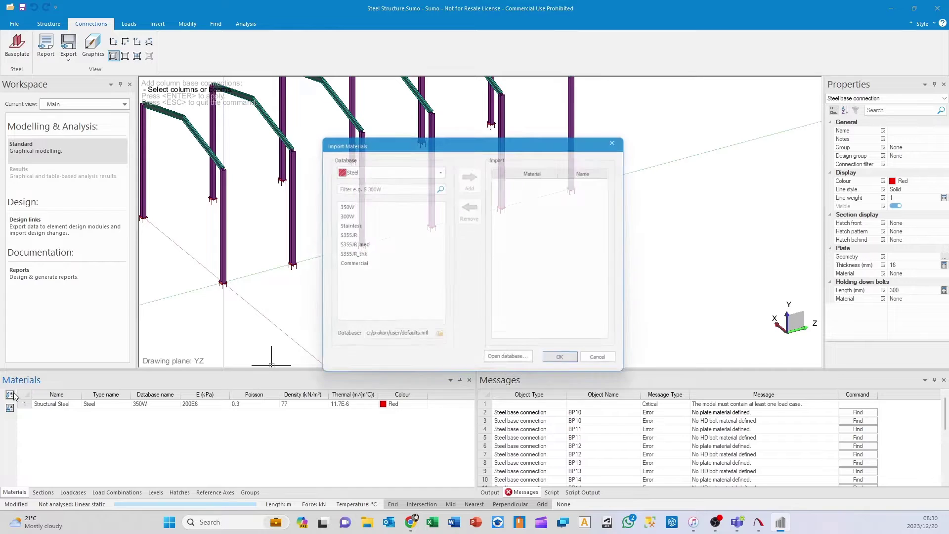
pyautogui.click(437, 170)
pyautogui.click(363, 230)
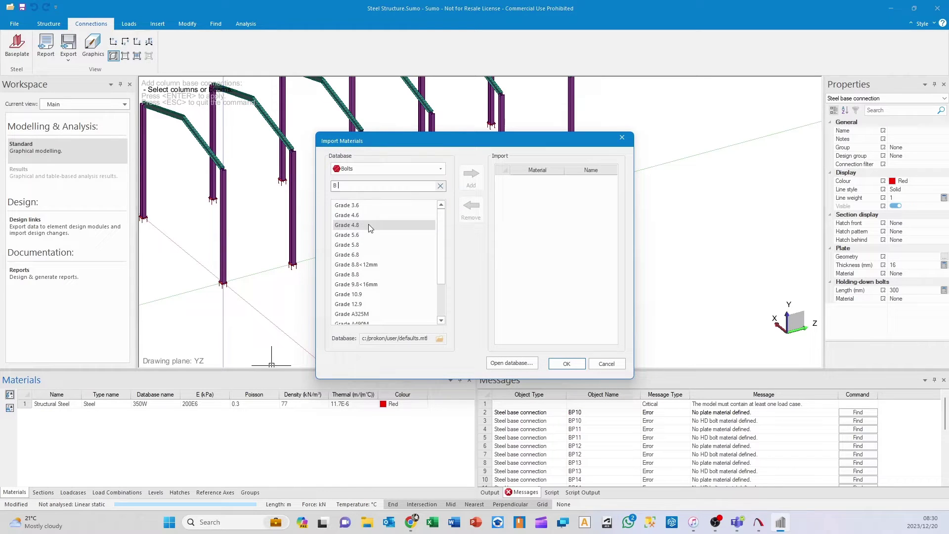
pyautogui.click(372, 273)
pyautogui.click(471, 177)
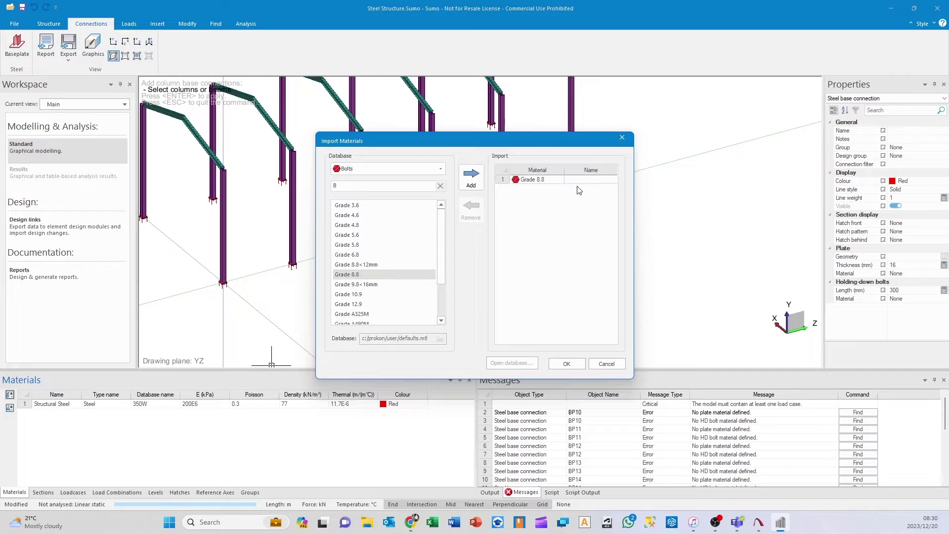
pyautogui.click(577, 180)
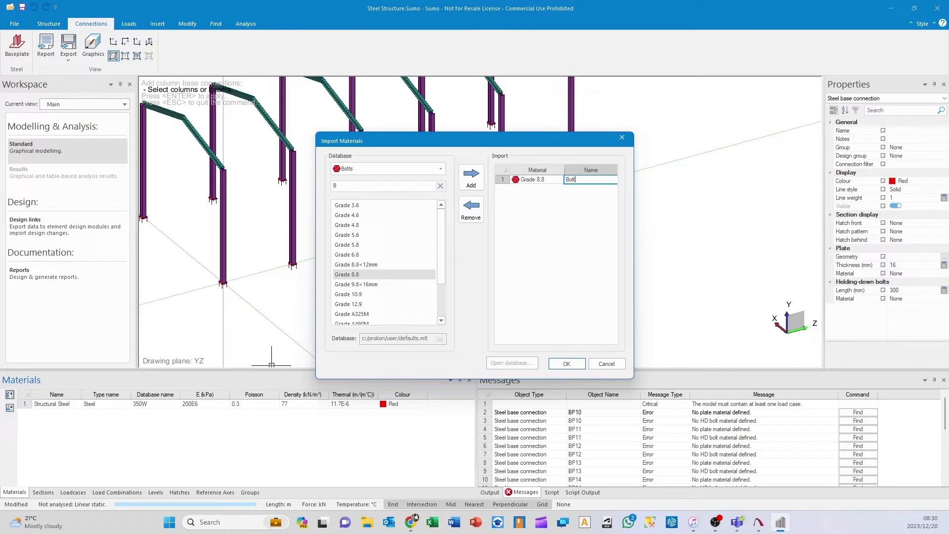
pyautogui.write('Bolt')
pyautogui.click(566, 363)
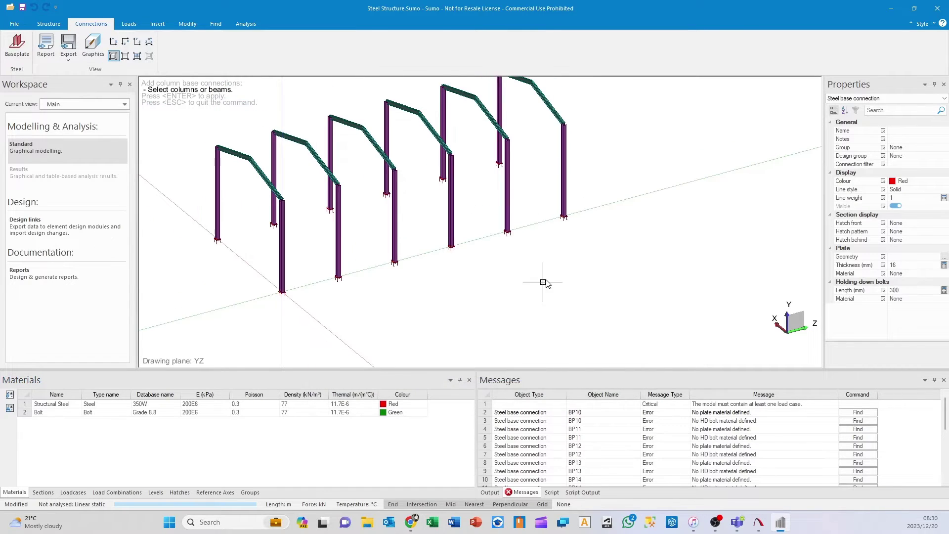
# - Select the entire model and filter the selection to only the steel base connections
pyautogui.moveTo(663, 158); pyautogui.dragTo(631, 95, button='middle')
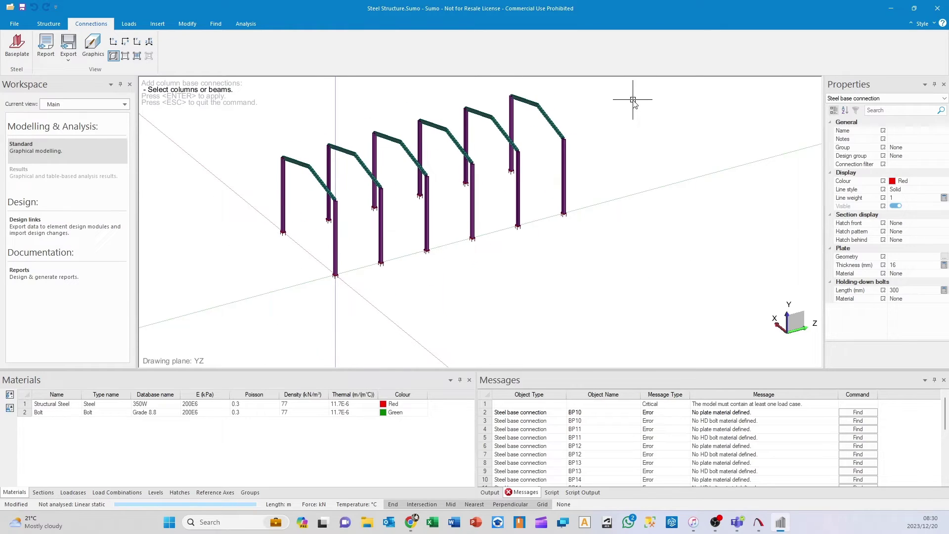
pyautogui.press('Escape')
pyautogui.hotkey('ctrl', 'a')
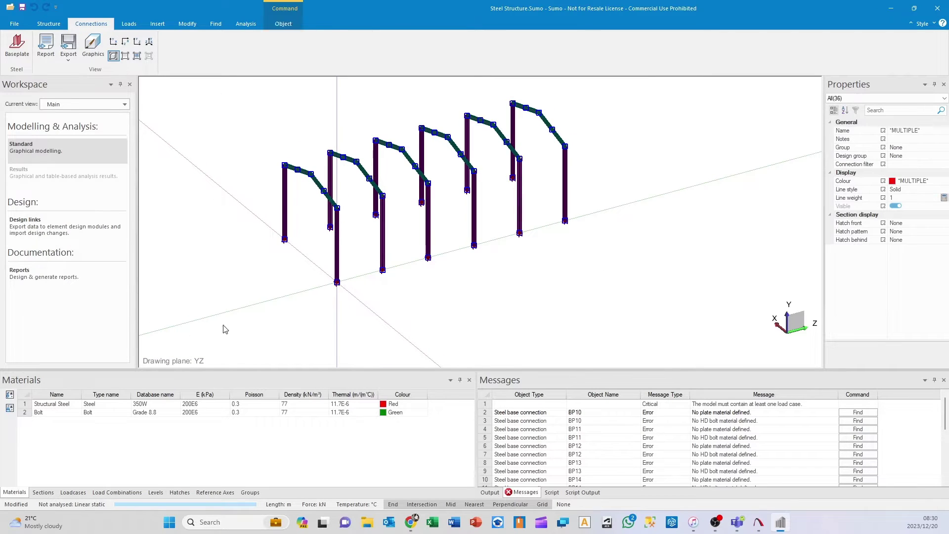
pyautogui.click(358, 45)
pyautogui.click(370, 213)
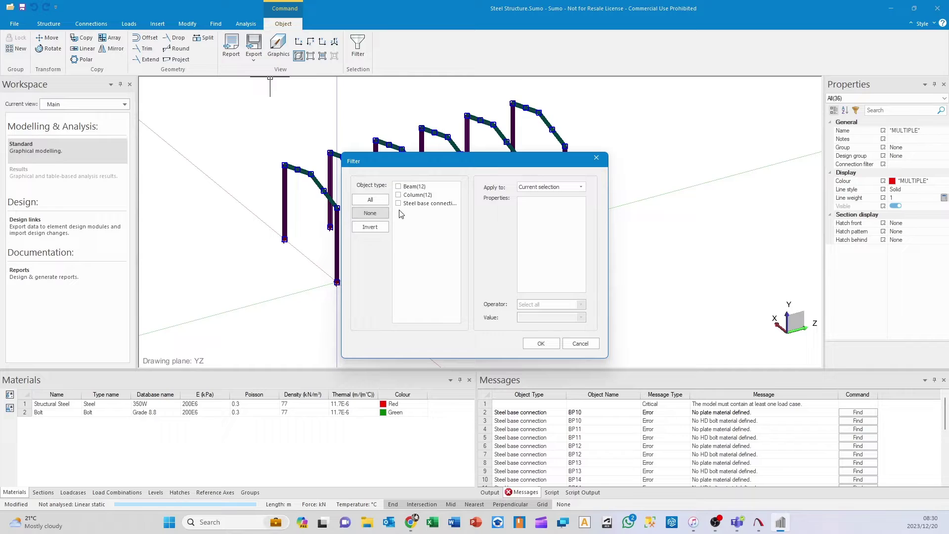
pyautogui.click(428, 204)
pyautogui.click(528, 343)
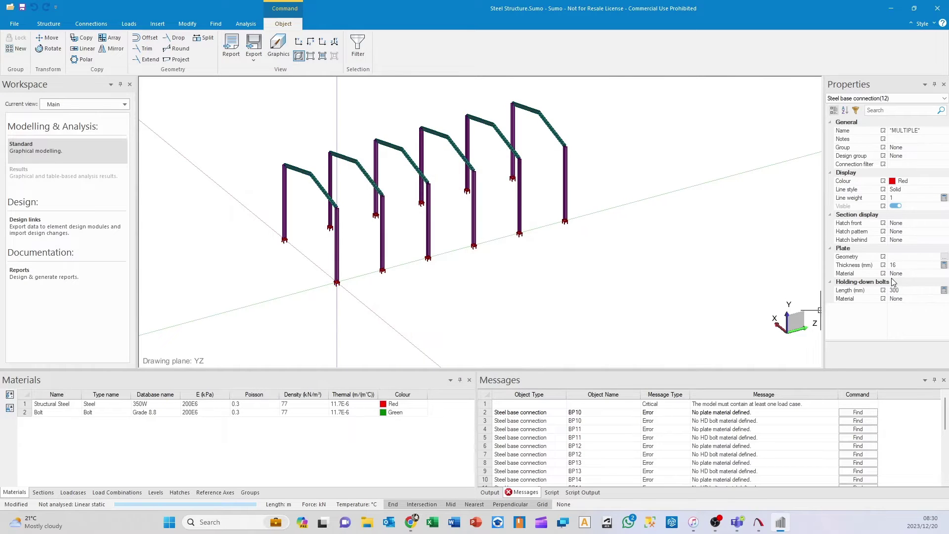
# - Set the base plates' material to 350W (Structural Steel) and their thickness to 15 mm
pyautogui.click(924, 272)
pyautogui.click(944, 273)
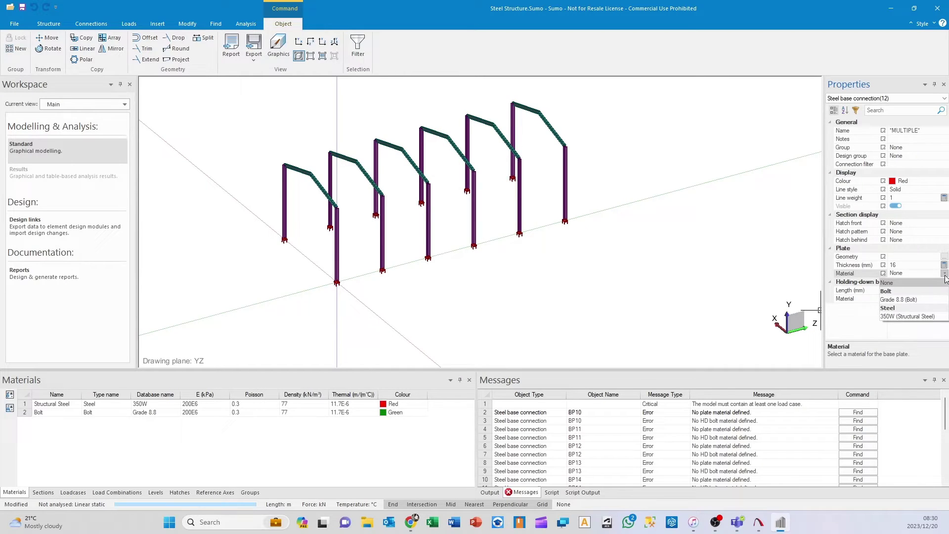
pyautogui.click(909, 317)
pyautogui.click(911, 264)
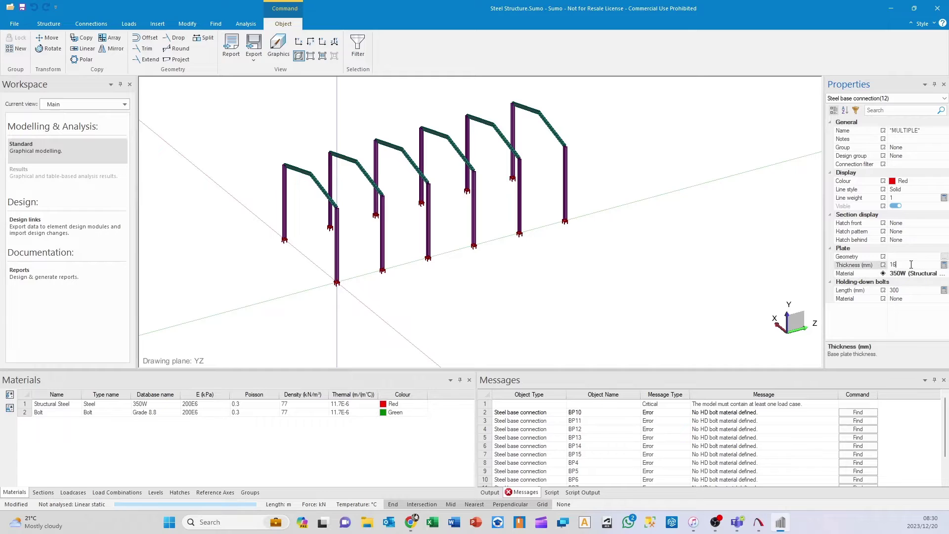
pyautogui.write('5')
# - Assign the Grade 8.8 (Bolt) material to the holding-down bolts of the base connections and clear the selection
pyautogui.click(916, 299)
pyautogui.click(943, 299)
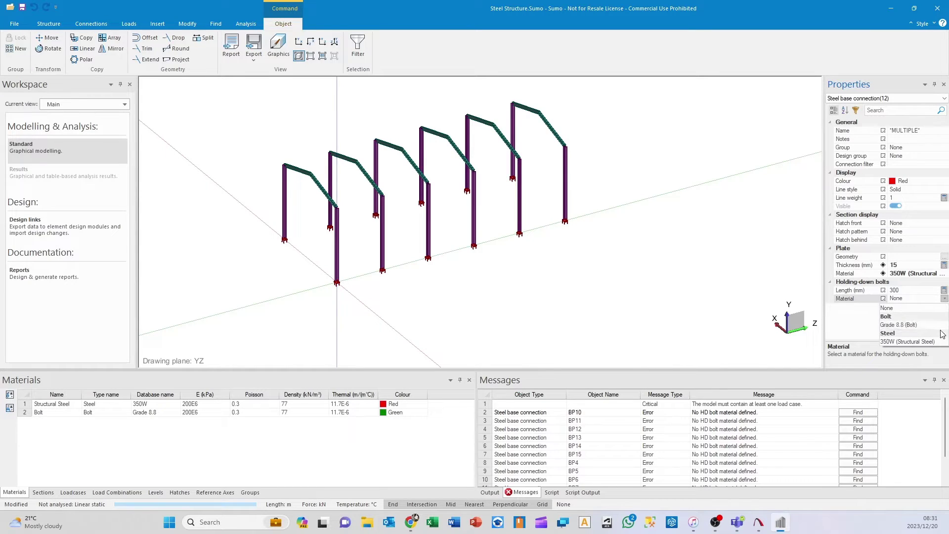
pyautogui.click(908, 332)
pyautogui.click(556, 324)
# - Import the IPE 200 parallel-flange steel section from the database and name it Eave Beam
pyautogui.scroll(6, 328, 282)
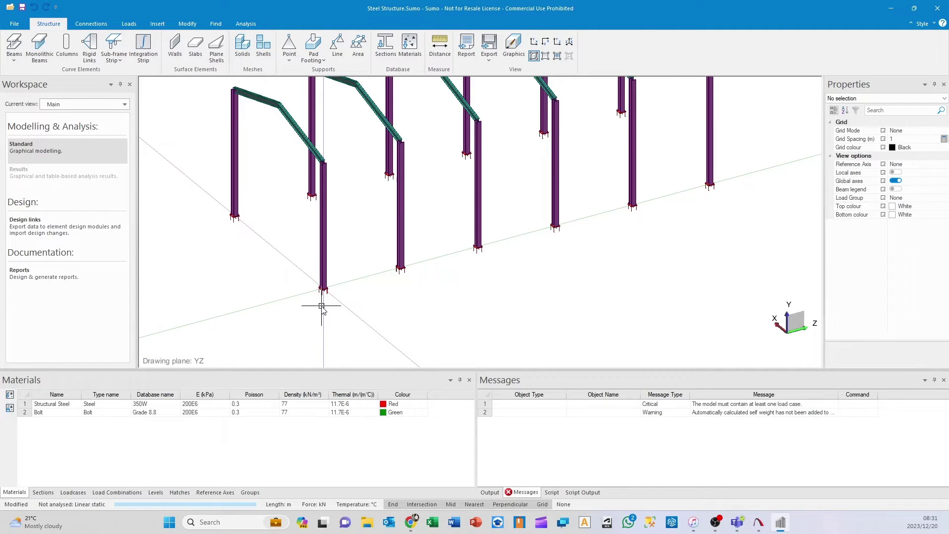
pyautogui.scroll(-2, 374, 288)
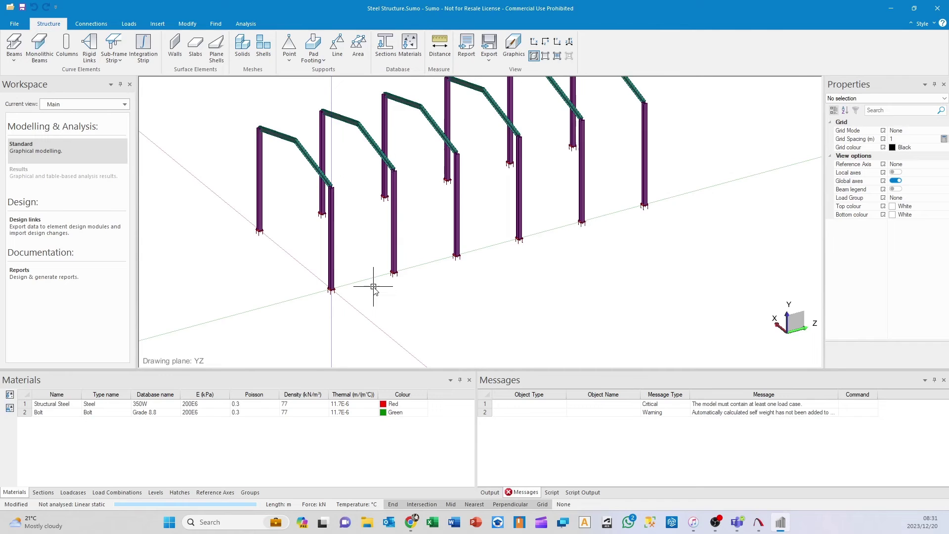
pyautogui.moveTo(373, 323)
pyautogui.mouseDown(button='middle')
pyautogui.moveTo(411, 292)
pyautogui.moveTo(413, 313)
pyautogui.moveTo(375, 327)
pyautogui.moveTo(383, 337)
pyautogui.moveTo(459, 299)
pyautogui.moveTo(437, 329)
pyautogui.mouseUp(button='middle')
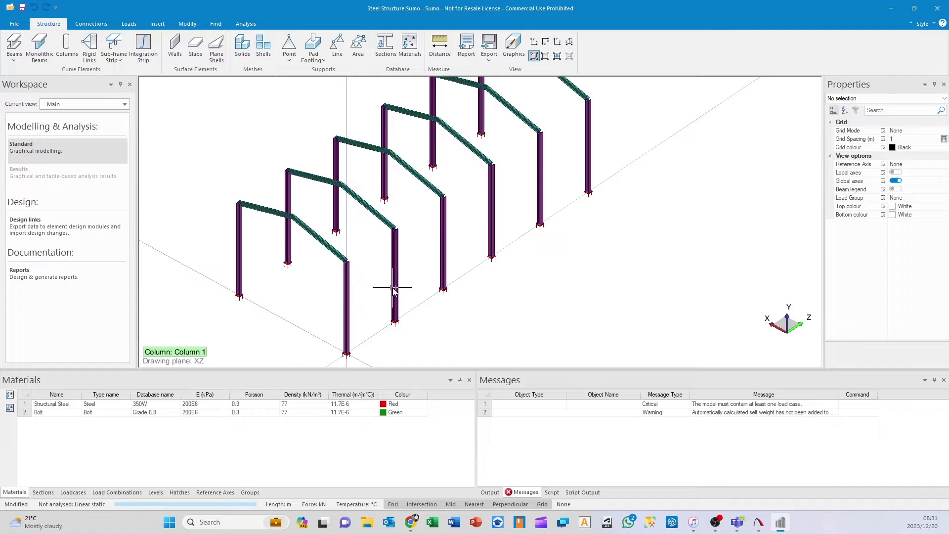
pyautogui.scroll(1, 471, 218)
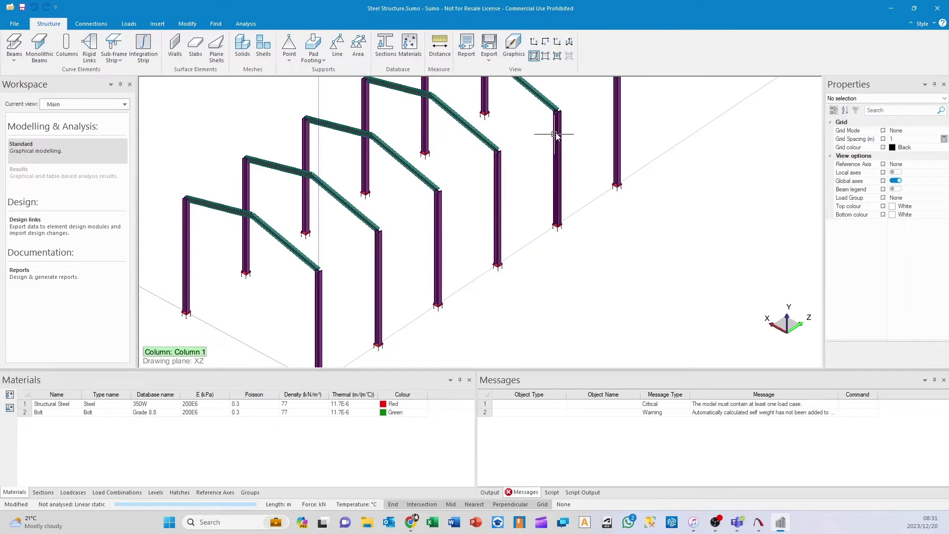
pyautogui.click(43, 492)
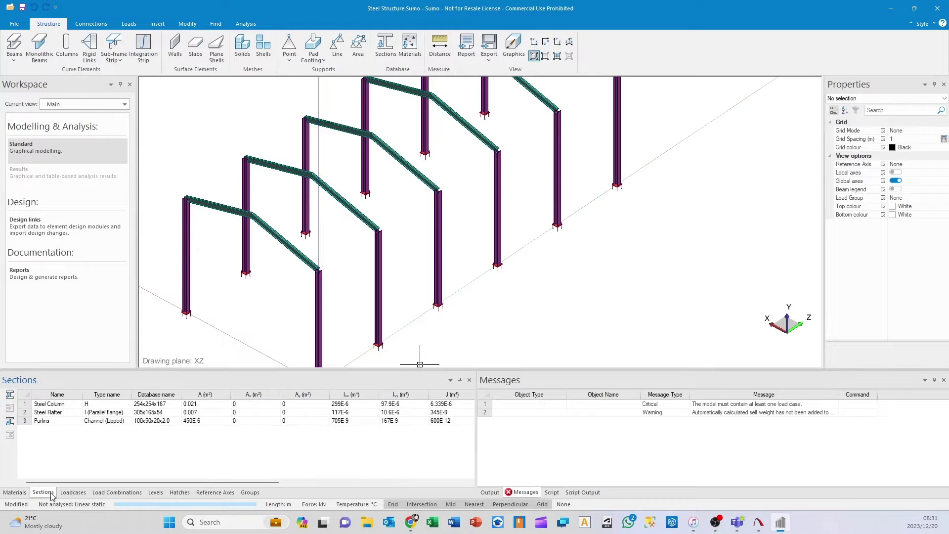
pyautogui.click(9, 396)
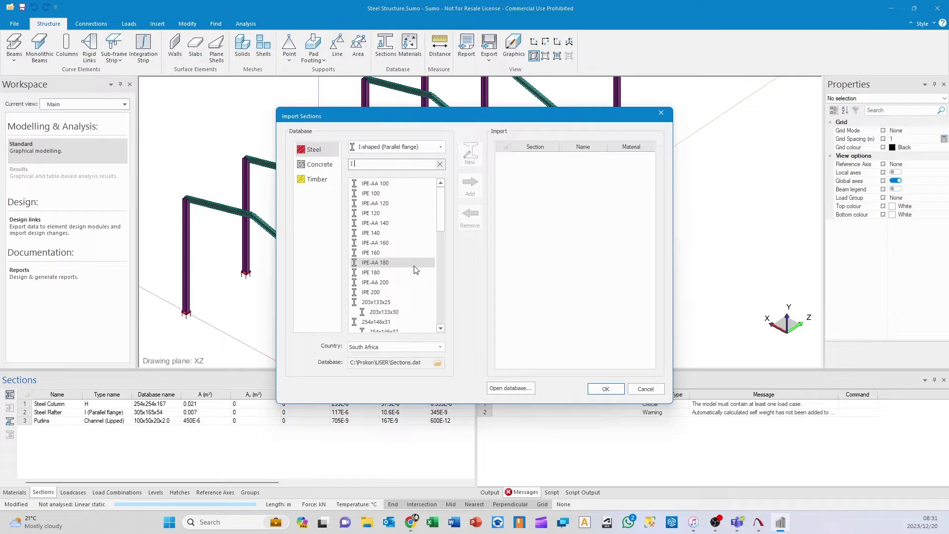
pyautogui.click(410, 292)
pyautogui.click(472, 186)
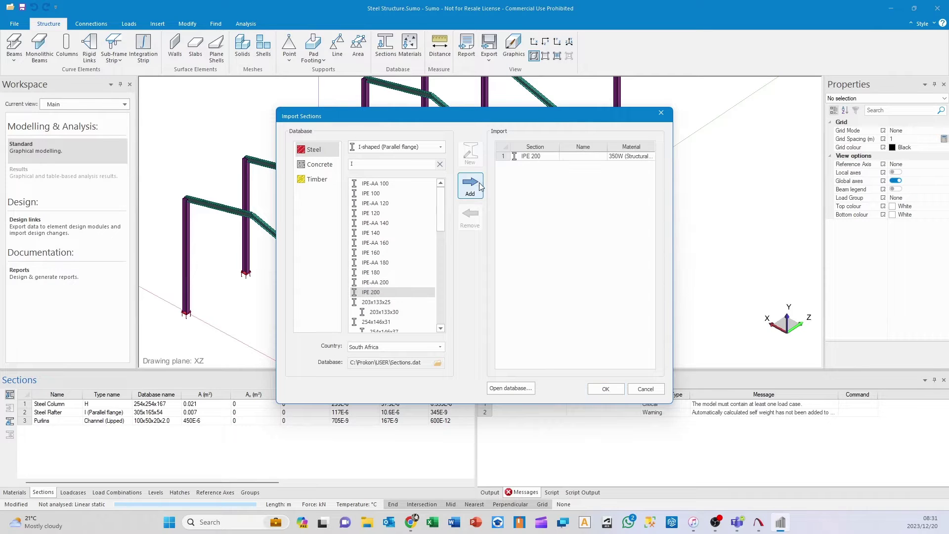
pyautogui.click(567, 158)
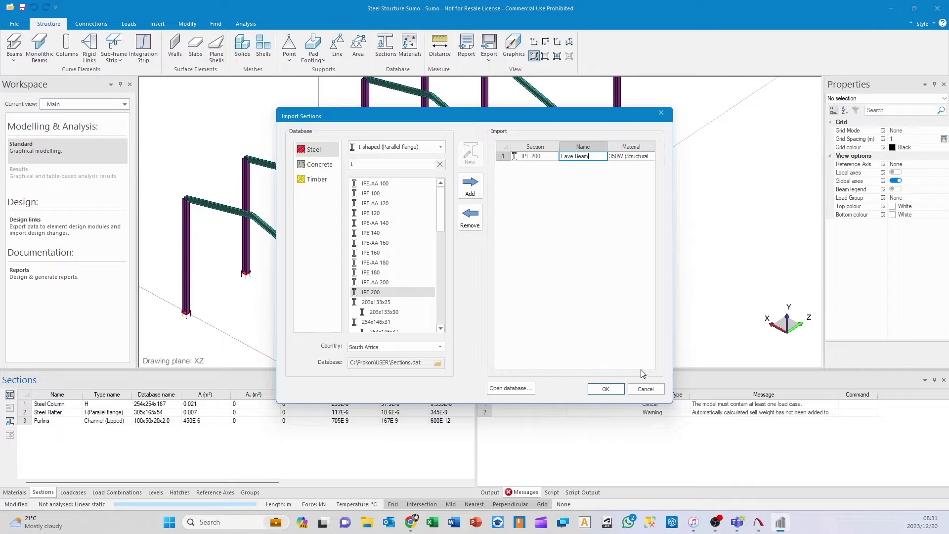
pyautogui.click(606, 389)
# - Draw chained eave beams with the IPE 200 section along the column tops from 0; 8; 0 through Z = 5 m to Z = 10 m
pyautogui.click(15, 44)
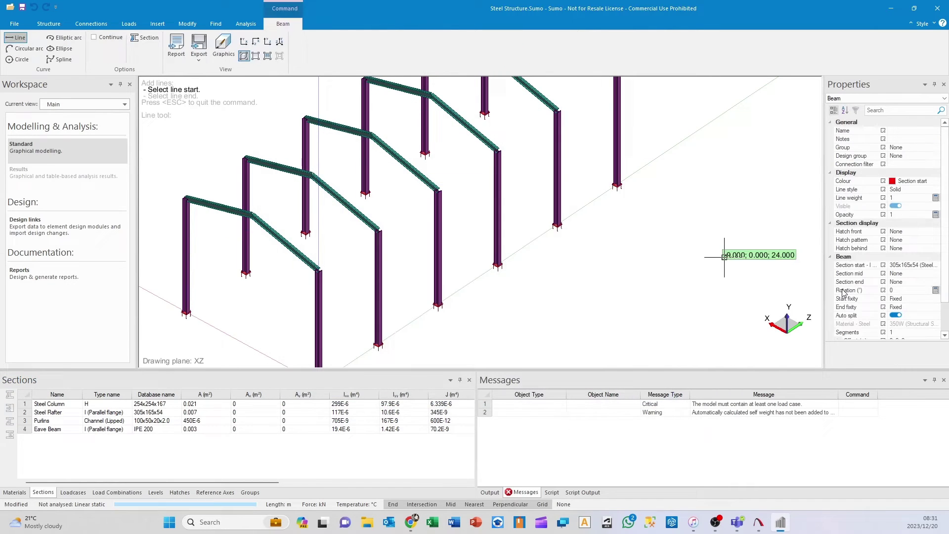
pyautogui.click(931, 269)
pyautogui.click(937, 265)
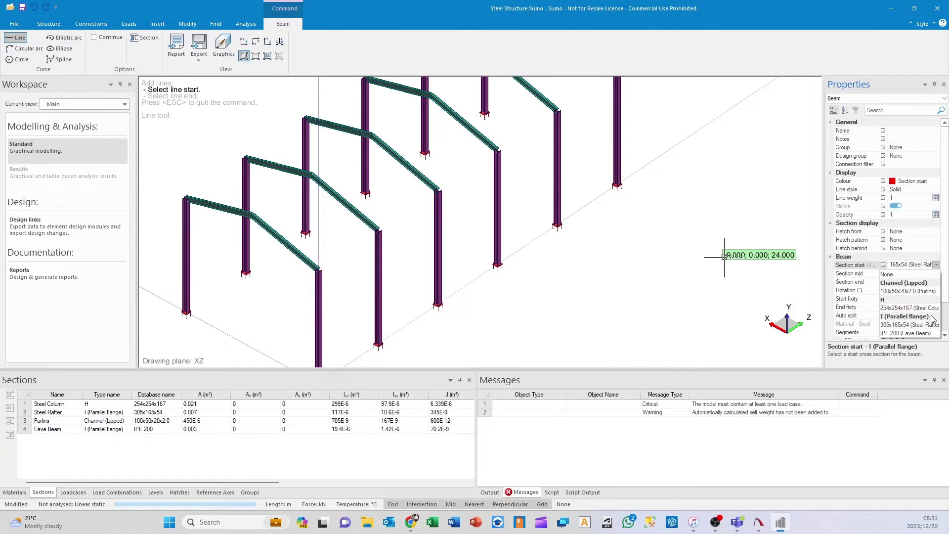
pyautogui.click(908, 333)
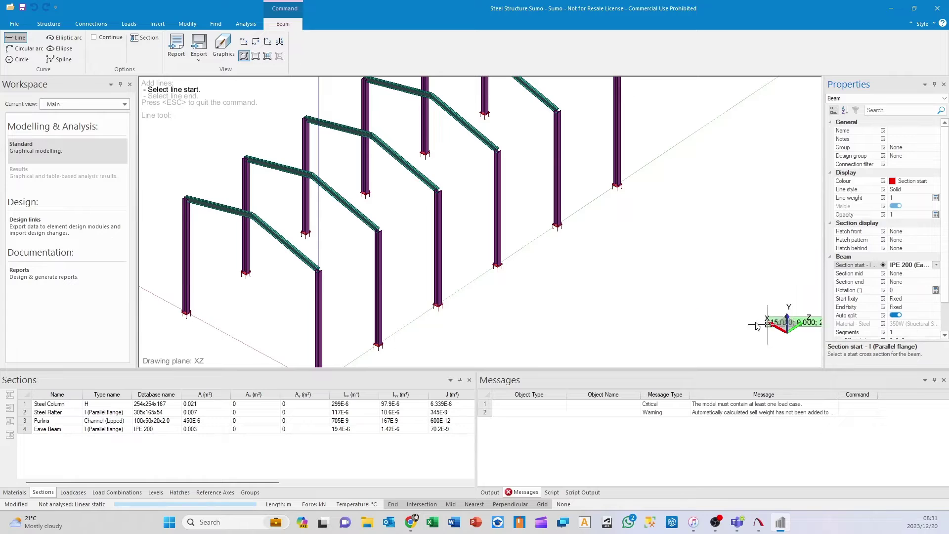
pyautogui.click(319, 275)
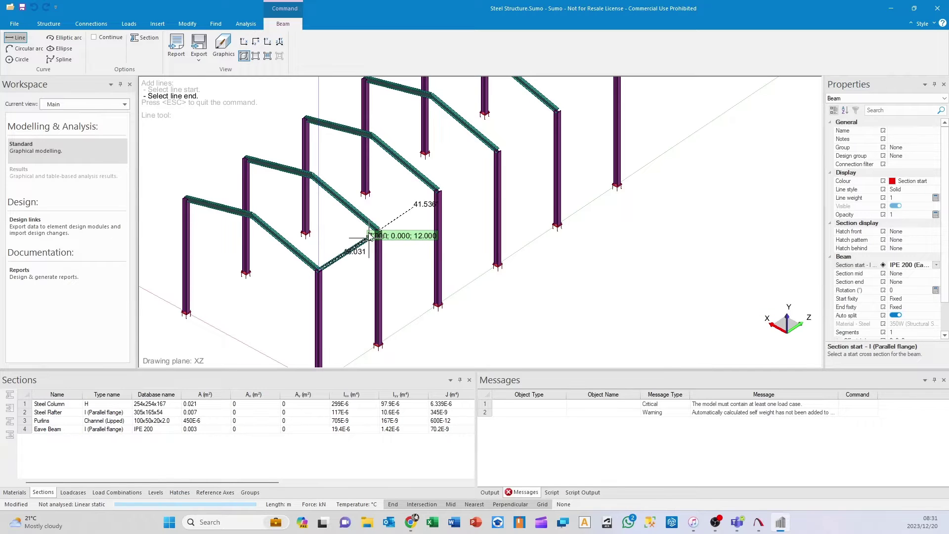
pyautogui.click(100, 40)
pyautogui.scroll(1, 350, 265)
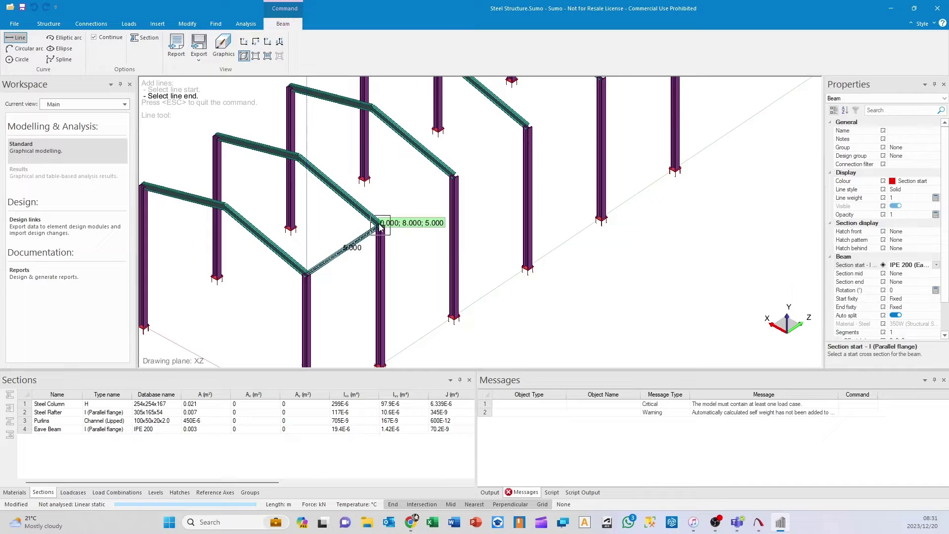
pyautogui.click(380, 229)
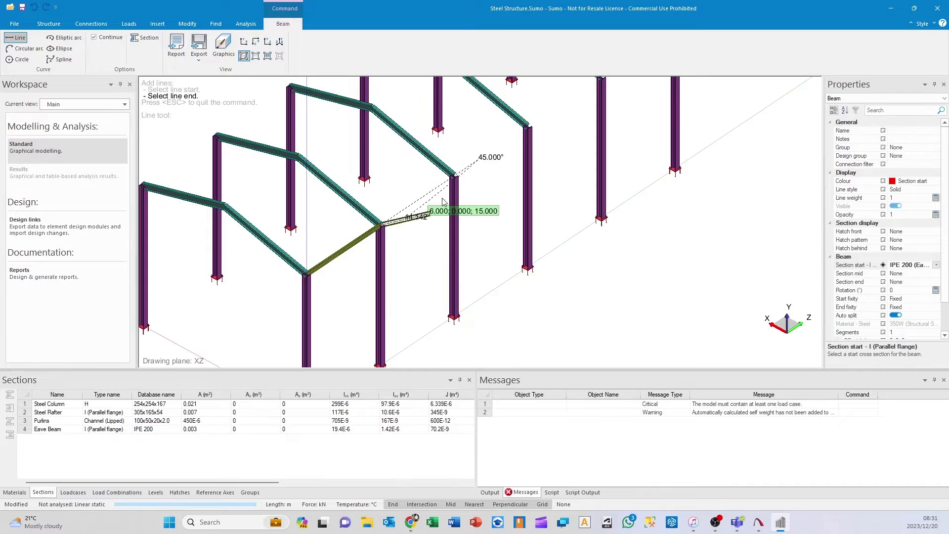
pyautogui.click(453, 175)
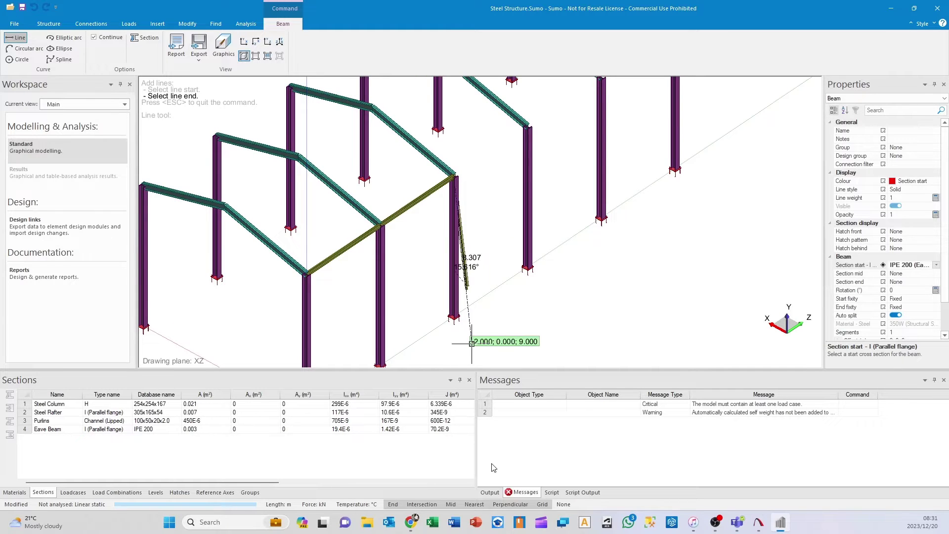
# - Turn off grid snapping and end the current chain of eave beams
pyautogui.click(540, 504)
pyautogui.moveTo(546, 278); pyautogui.dragTo(487, 365, button='middle')
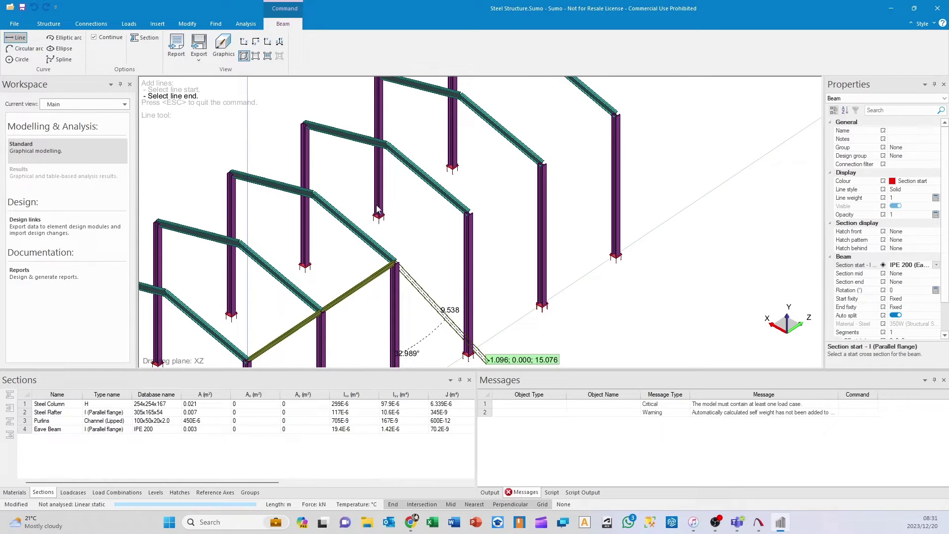
pyautogui.scroll(-1, 467, 306)
pyautogui.press('Escape')
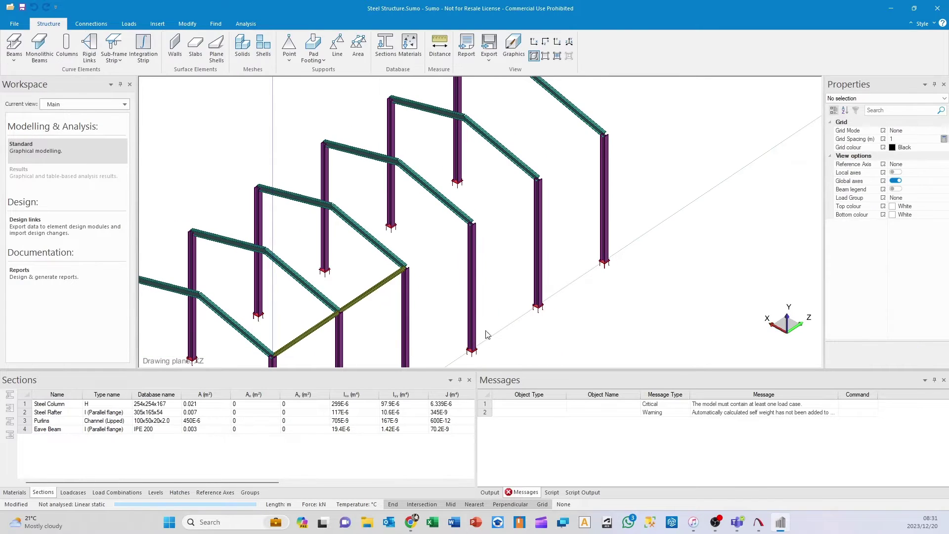
# - Continue the IPE 200 eave beams along the same column tops from Z = 10 m to the last frame, one per bay
pyautogui.click(6, 47)
pyautogui.scroll(3, 412, 282)
pyautogui.moveTo(459, 303); pyautogui.dragTo(343, 273, button='middle')
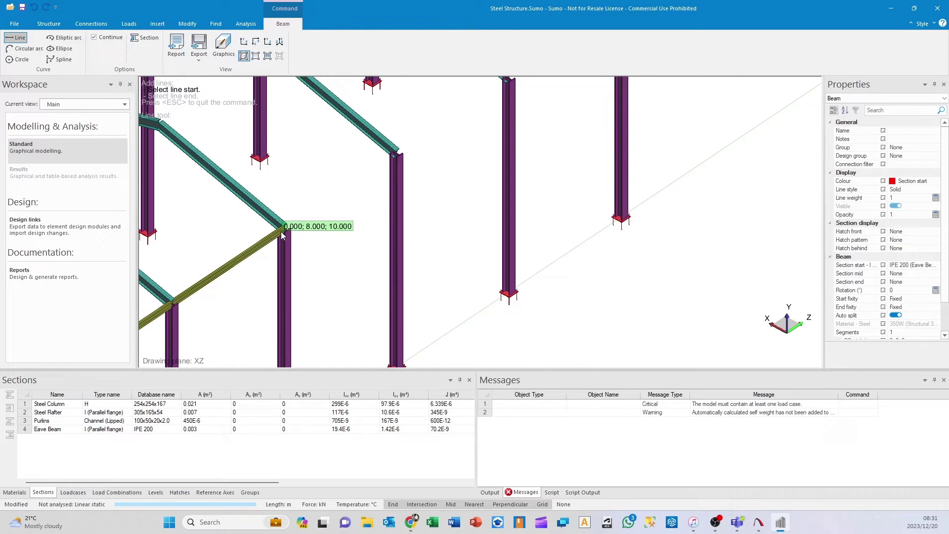
pyautogui.click(282, 232)
pyautogui.click(545, 507)
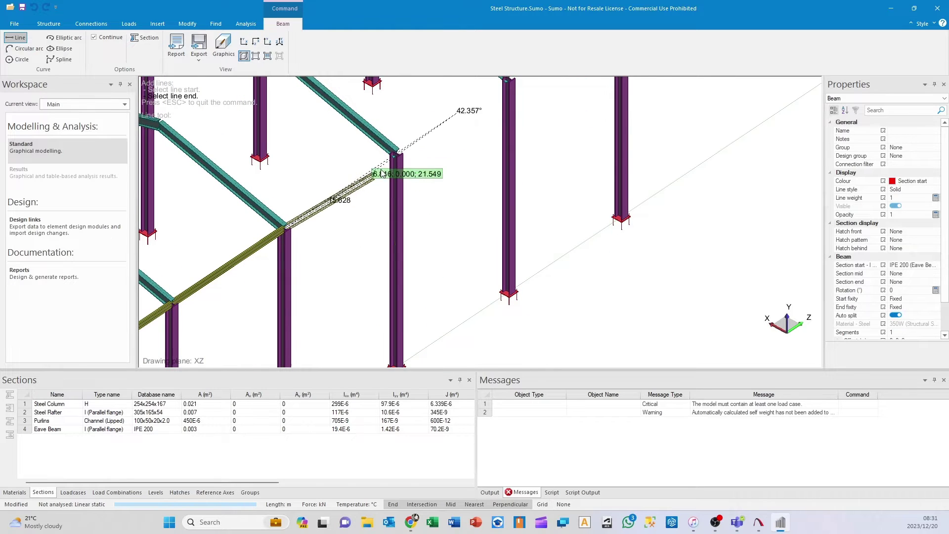
pyautogui.click(395, 154)
pyautogui.moveTo(497, 88); pyautogui.dragTo(431, 244, button='middle')
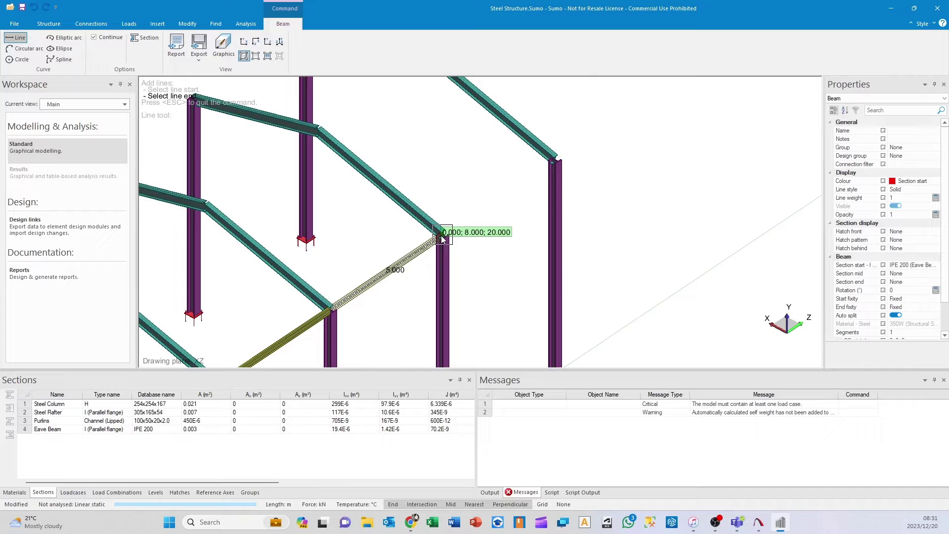
pyautogui.click(442, 237)
pyautogui.click(554, 164)
pyautogui.scroll(-3, 506, 278)
pyautogui.moveTo(506, 278); pyautogui.dragTo(652, 245, button='middle')
pyautogui.press('Escape')
# - Draw IPE 200 eave beams one by one across the first two bays on the opposite side of the frames
pyautogui.moveTo(497, 262); pyautogui.dragTo(625, 197, button='middle')
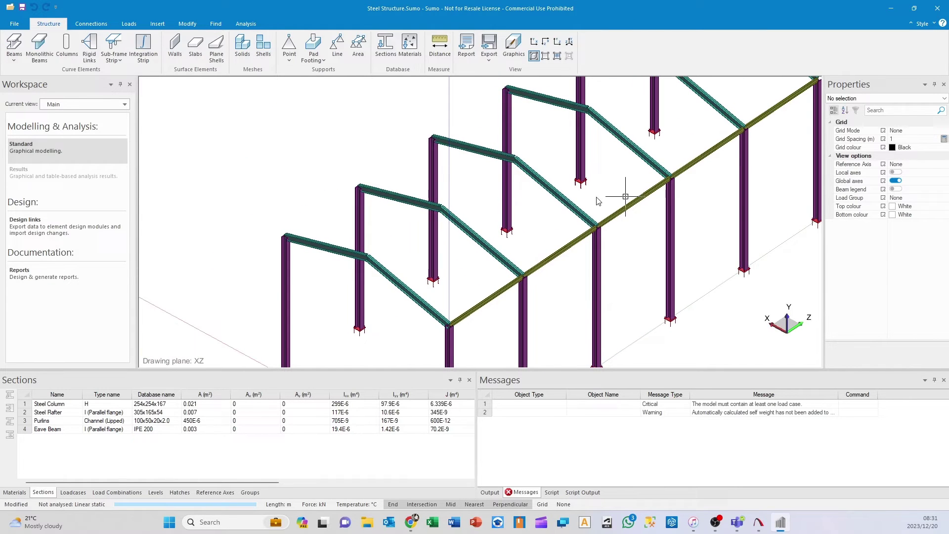
pyautogui.click(16, 45)
pyautogui.click(98, 40)
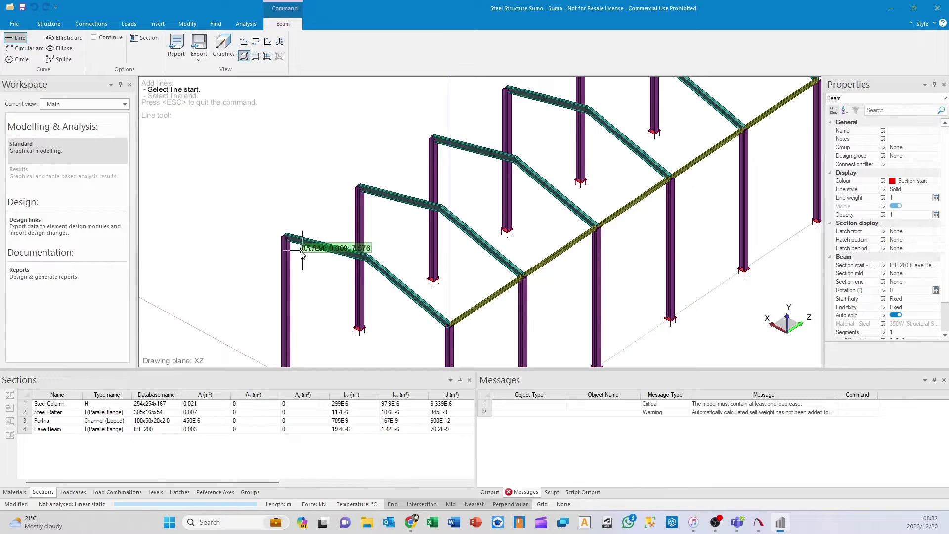
pyautogui.click(287, 235)
pyautogui.click(363, 193)
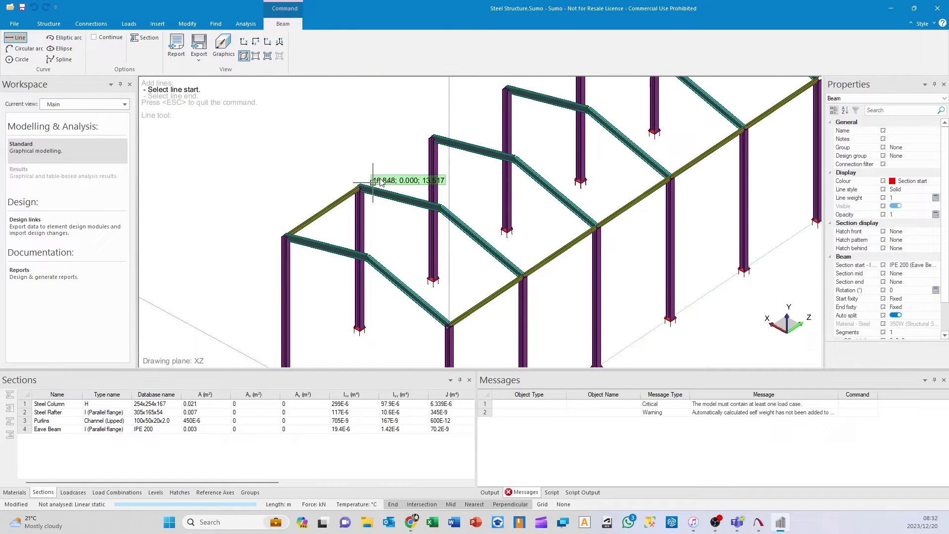
pyautogui.moveTo(363, 193); pyautogui.dragTo(318, 256, button='middle')
pyautogui.click(319, 256)
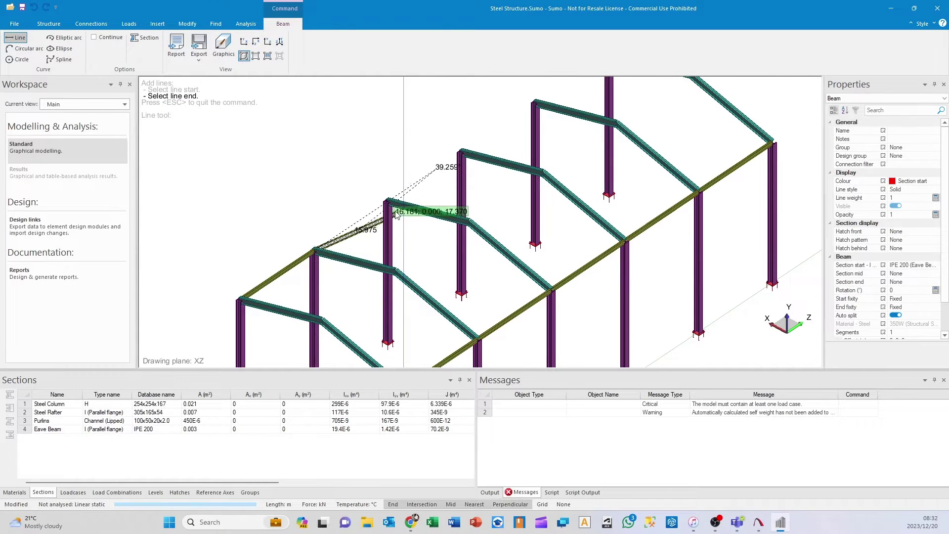
pyautogui.click(388, 201)
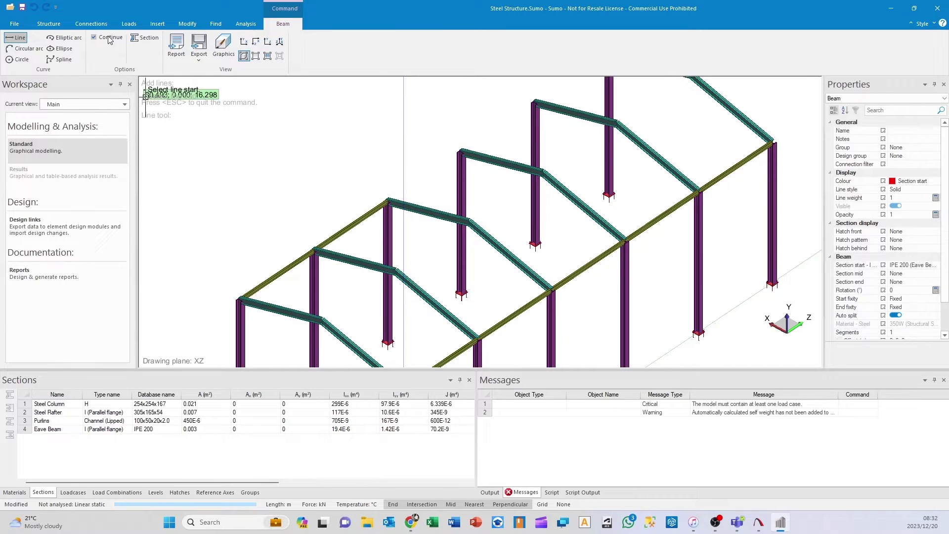
# - Draw chained eave beams from the third frame to the last frame on that side, then end the command
pyautogui.click(388, 200)
pyautogui.click(461, 150)
pyautogui.click(461, 149)
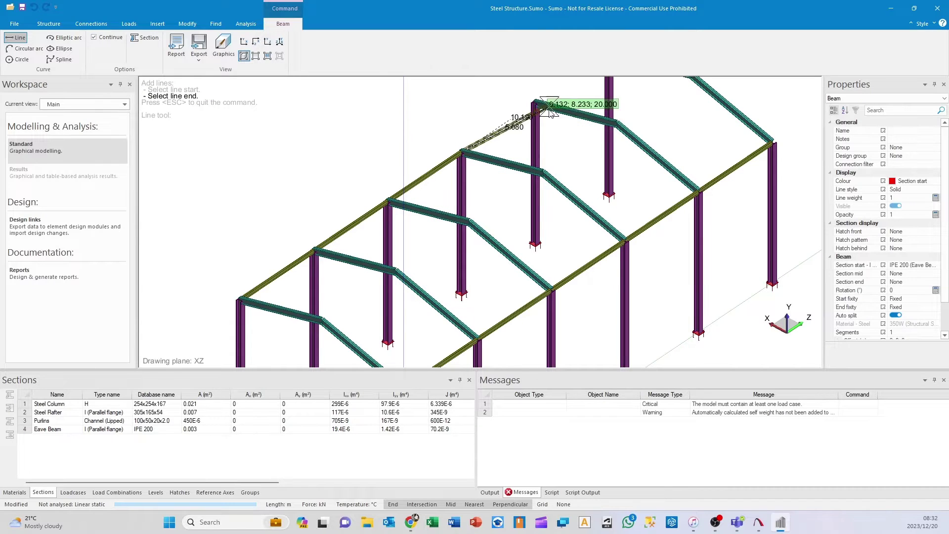
pyautogui.click(536, 103)
pyautogui.click(535, 103)
pyautogui.moveTo(576, 154); pyautogui.dragTo(472, 177, button='middle')
pyautogui.click(555, 139)
pyautogui.scroll(-1, 550, 233)
pyautogui.press('Escape')
pyautogui.scroll(-1, 444, 235)
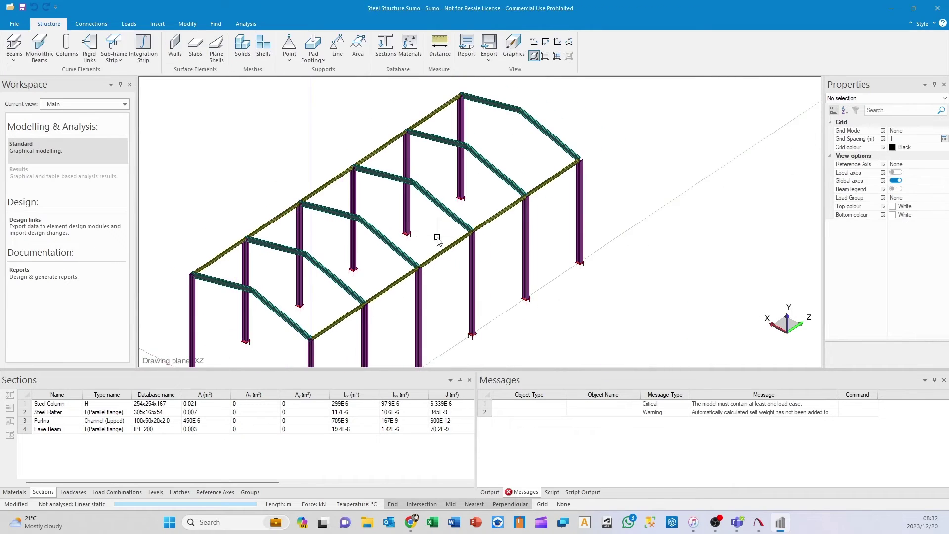
# - Replace the Eave Beam section with the parallel-flange I-section IPE 160 from the steel database
pyautogui.keyDown('shift'); pyautogui.moveTo(372, 327); pyautogui.dragTo(467, 270, button='middle'); pyautogui.keyUp('shift')
pyautogui.scroll(3, 396, 283)
pyautogui.scroll(-2, 377, 272)
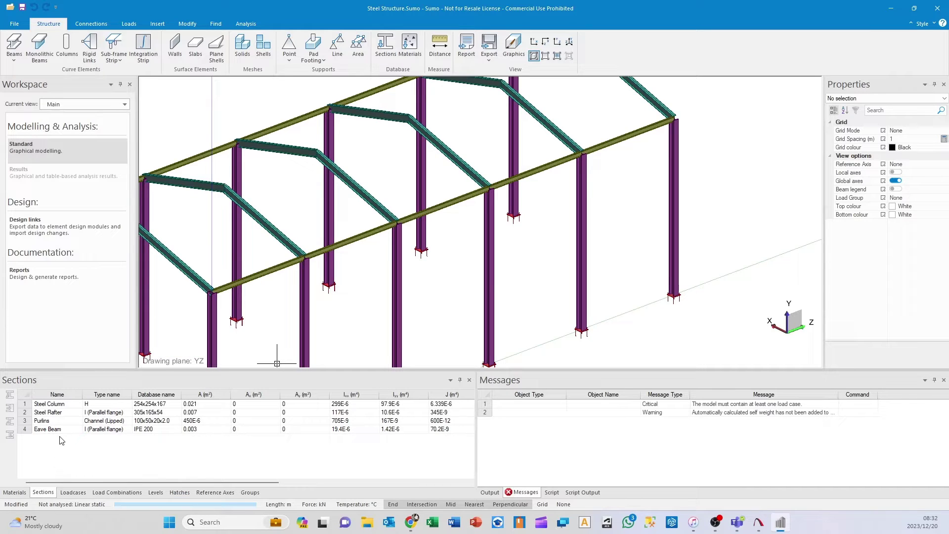
pyautogui.rightClick(75, 430)
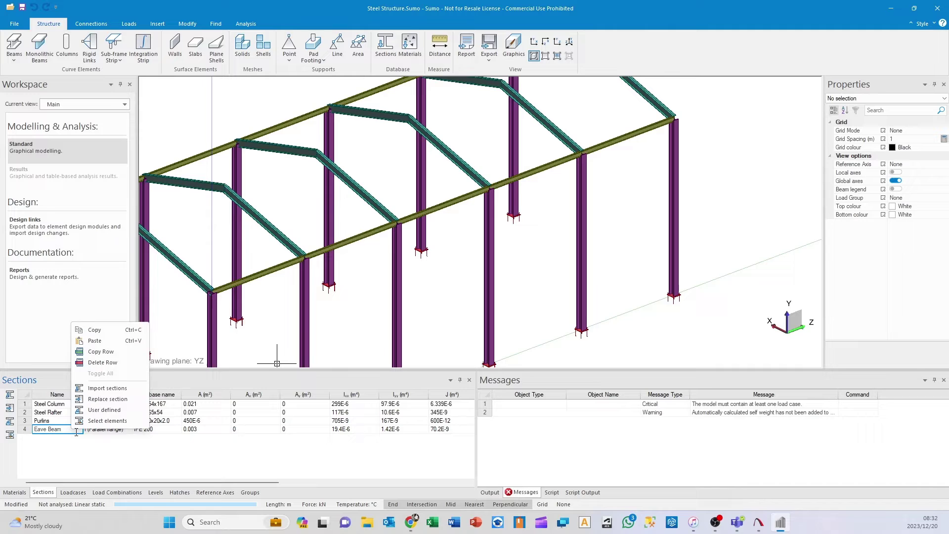
pyautogui.click(107, 399)
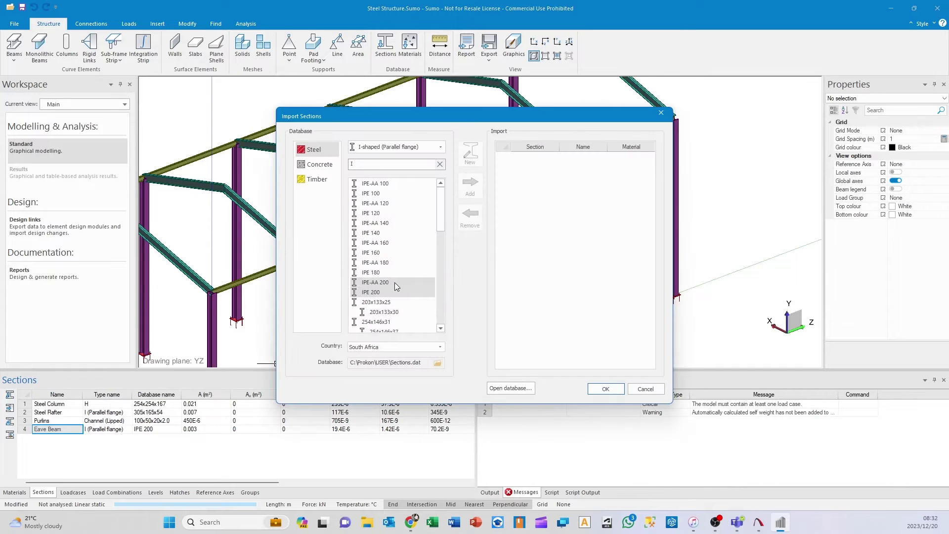
pyautogui.click(402, 252)
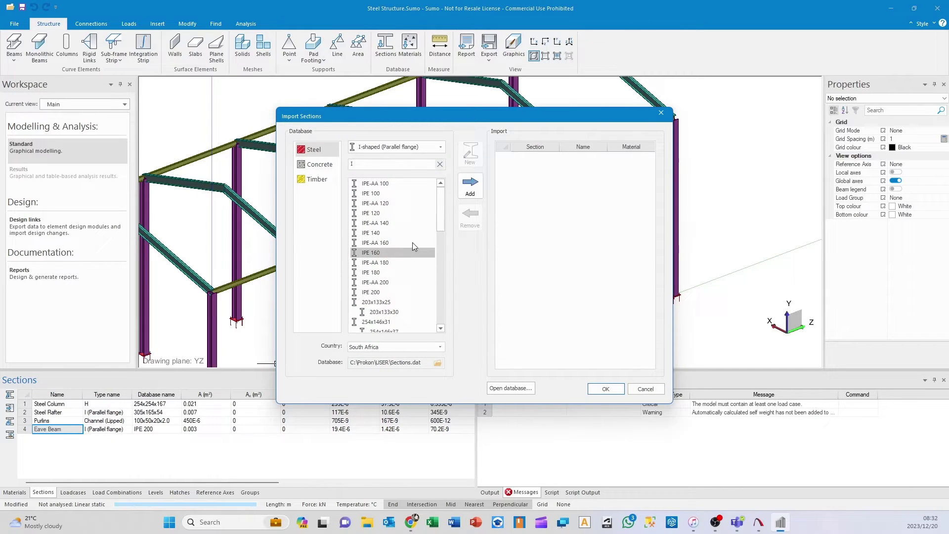
pyautogui.click(470, 186)
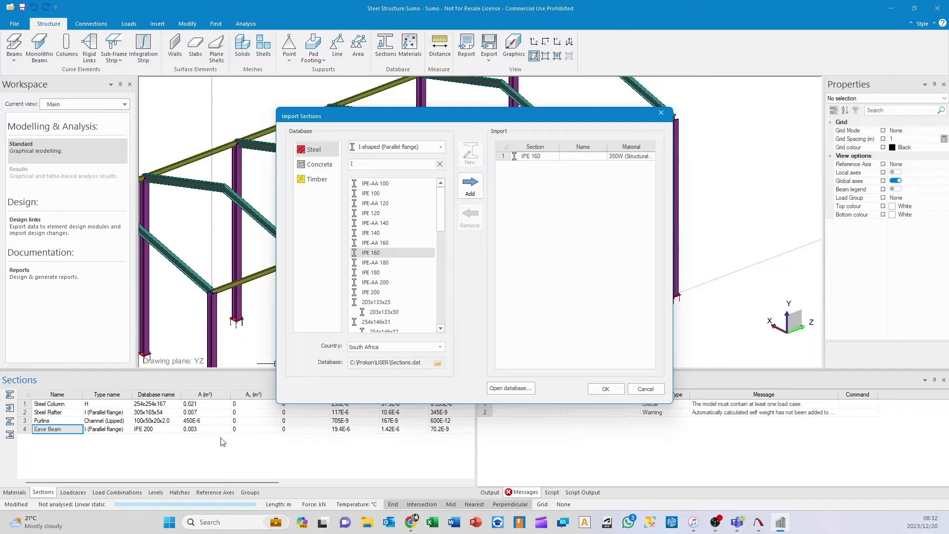
pyautogui.click(596, 390)
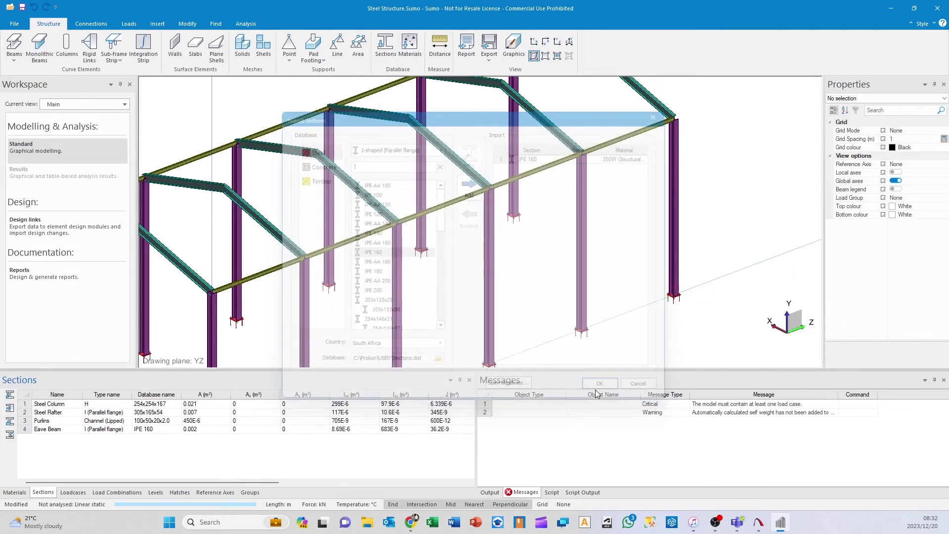
# - Examine the eave beams in the model after the section replacement
pyautogui.scroll(3, 565, 286)
pyautogui.scroll(2, 565, 286)
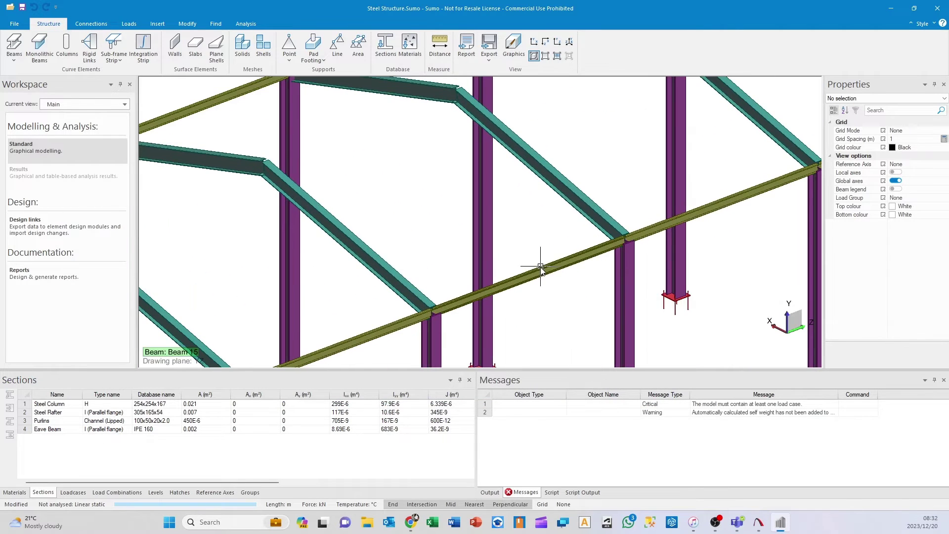
pyautogui.click(539, 271)
pyautogui.click(572, 333)
pyautogui.scroll(-4, 574, 326)
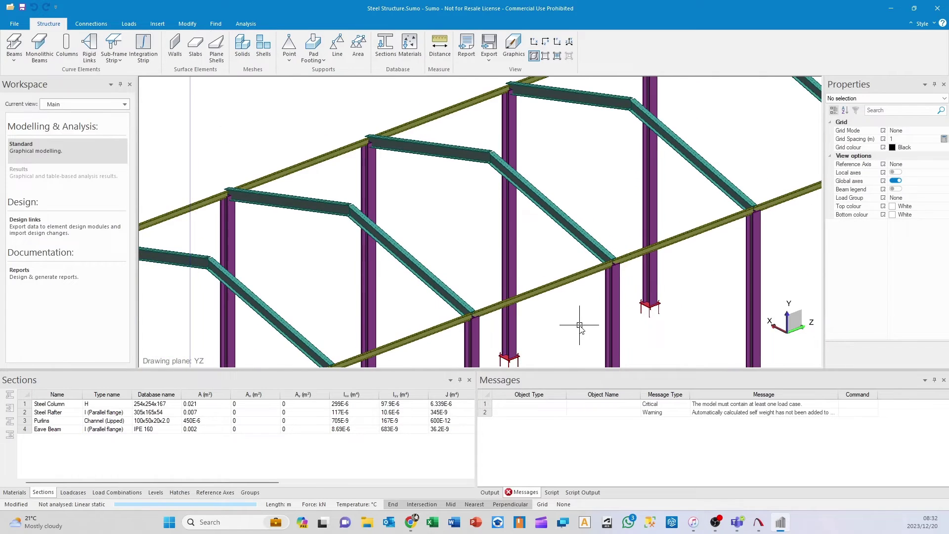
pyautogui.scroll(-2, 391, 342)
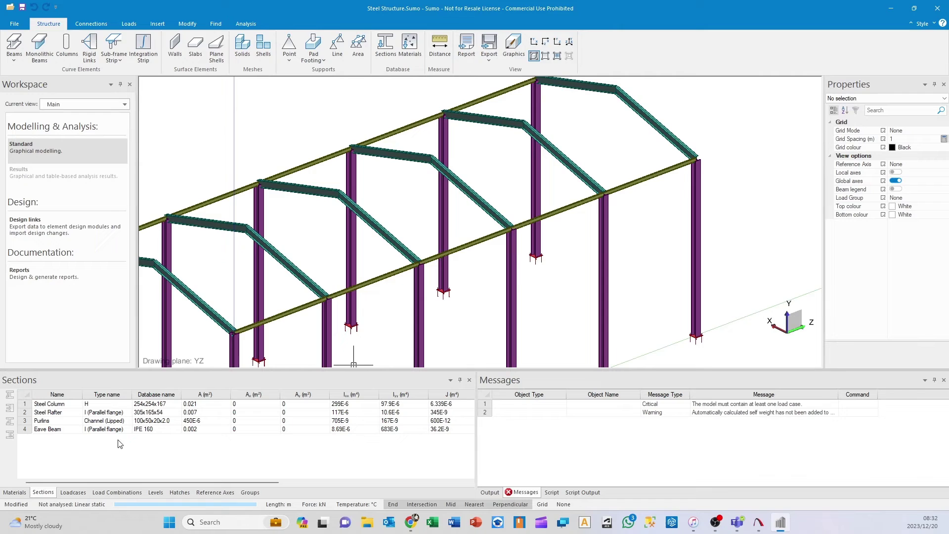
# - Create an object group named Eave Beams
pyautogui.moveTo(415, 285); pyautogui.dragTo(444, 241, button='middle')
pyautogui.scroll(-1, 467, 256)
pyautogui.keyDown('shift'); pyautogui.moveTo(467, 302); pyautogui.dragTo(435, 308, button='middle'); pyautogui.keyUp('shift')
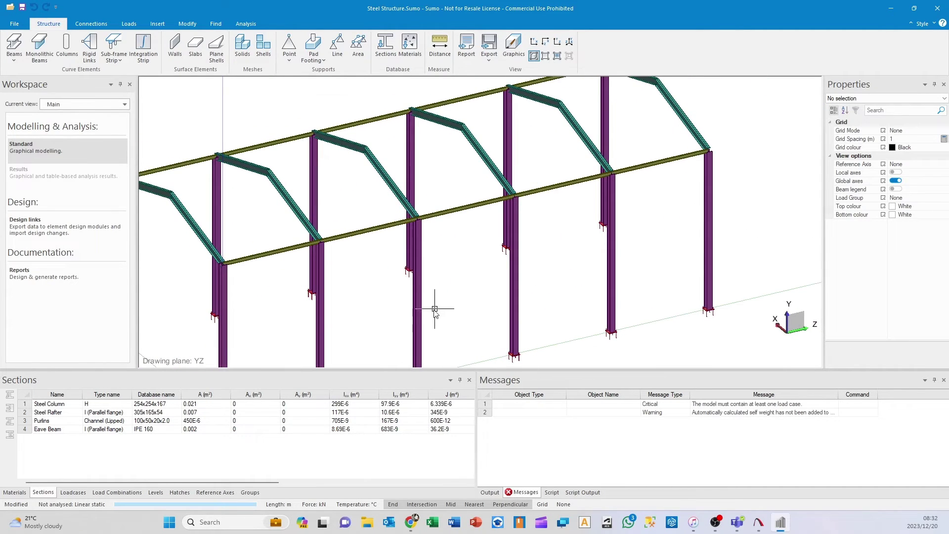
pyautogui.click(250, 493)
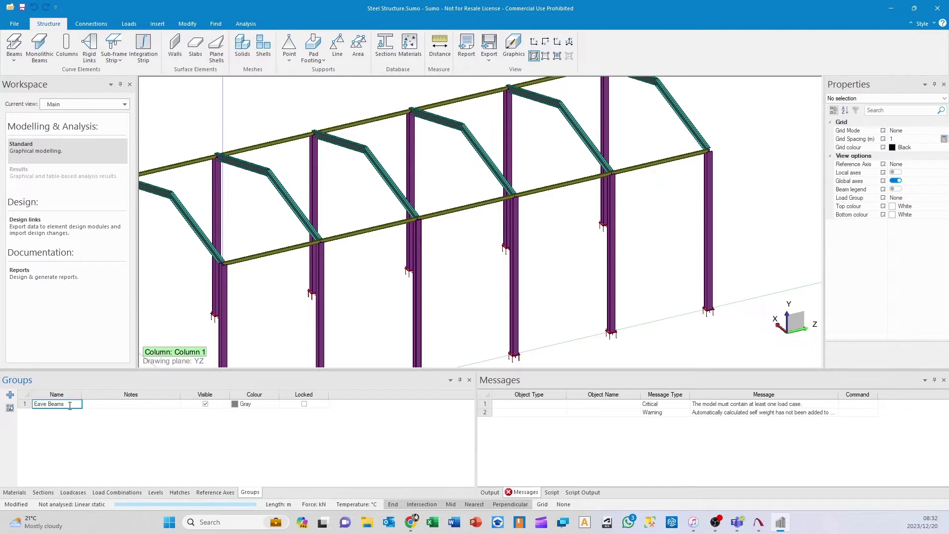
# - Assign all ten eave beams on both sides of the frames to the Eave Beams group, then clear the selection
pyautogui.scroll(-4, 305, 252)
pyautogui.moveTo(329, 262); pyautogui.dragTo(285, 247, button='middle')
pyautogui.keyDown('shift'); pyautogui.moveTo(285, 247); pyautogui.dragTo(267, 228, button='middle'); pyautogui.keyUp('shift')
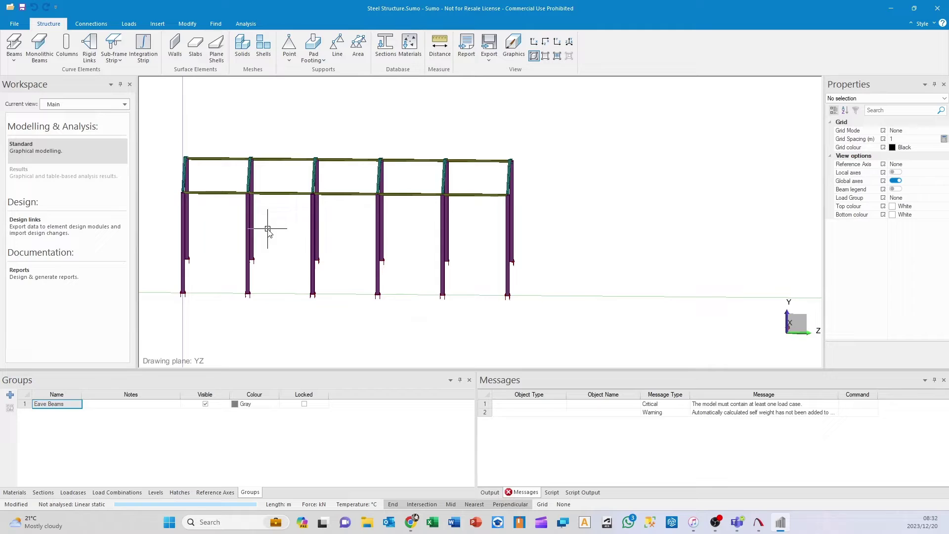
pyautogui.click(222, 158)
pyautogui.click(216, 194)
pyautogui.click(288, 159)
pyautogui.click(294, 194)
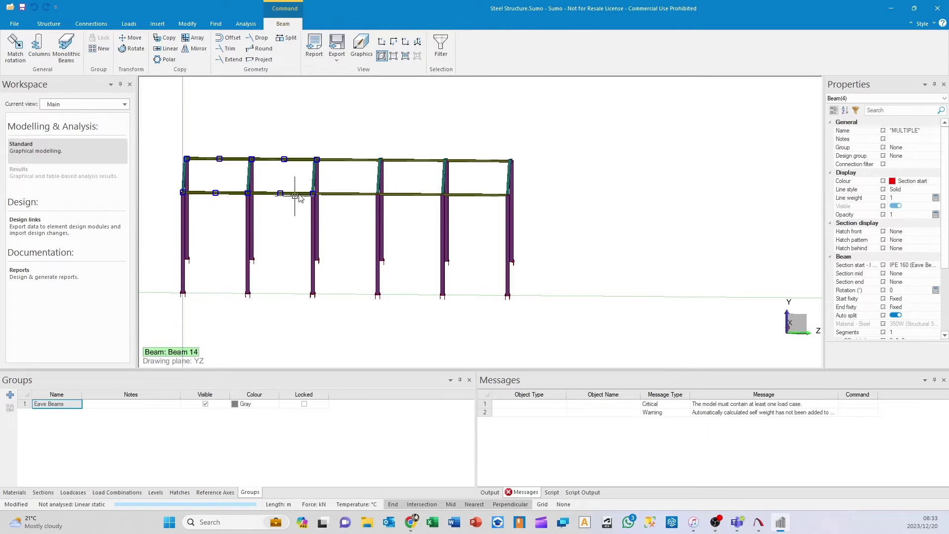
pyautogui.moveTo(352, 144); pyautogui.dragTo(337, 214)
pyautogui.moveTo(426, 139); pyautogui.dragTo(403, 222)
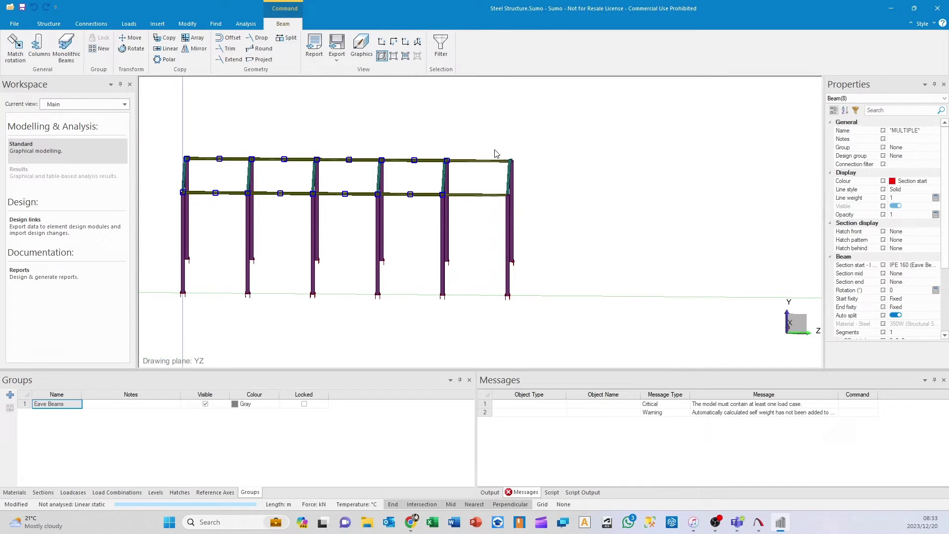
pyautogui.keyDown('ctrl'); pyautogui.moveTo(476, 211); pyautogui.dragTo(476, 211); pyautogui.keyUp('ctrl')
pyautogui.click(936, 147)
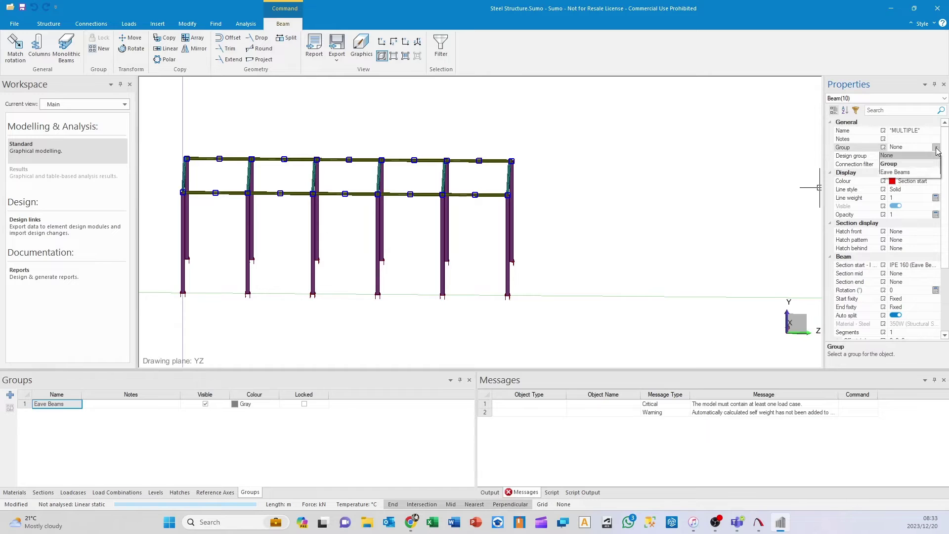
pyautogui.click(903, 173)
pyautogui.press('Escape')
# - Hide the Eave Beams group and display the model as a wireframe
pyautogui.keyDown('shift'); pyautogui.moveTo(354, 312); pyautogui.dragTo(340, 364, button='middle'); pyautogui.keyUp('shift')
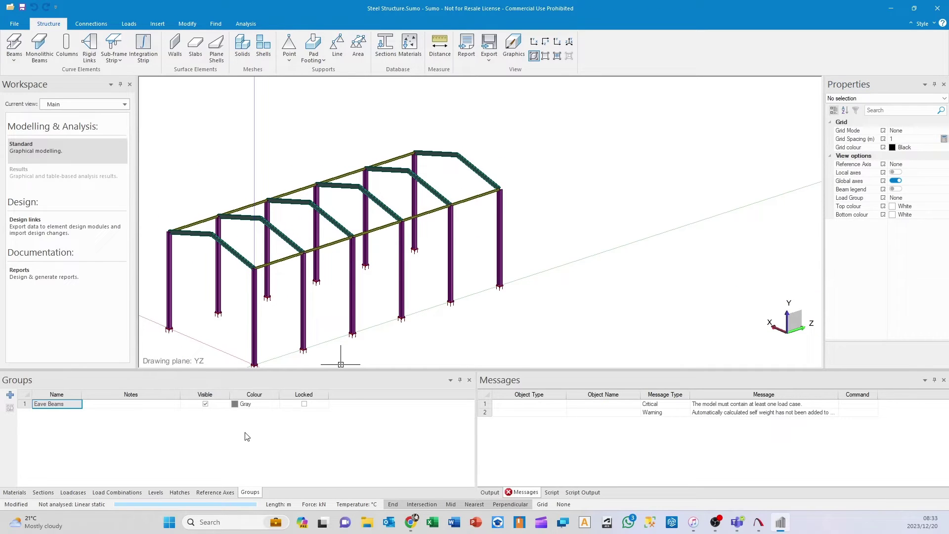
pyautogui.click(205, 404)
pyautogui.moveTo(237, 340); pyautogui.dragTo(424, 265, button='middle')
pyautogui.click(545, 56)
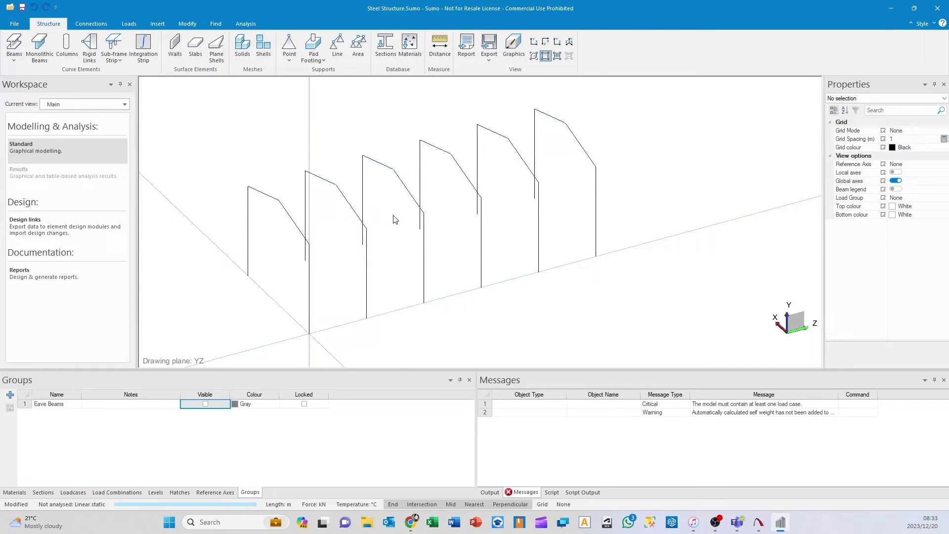
# - Draw a beam with the 100x50x20x2.0 Purlins section between the column tops of the first two frames on the near side
pyautogui.scroll(3, 336, 269)
pyautogui.click(22, 48)
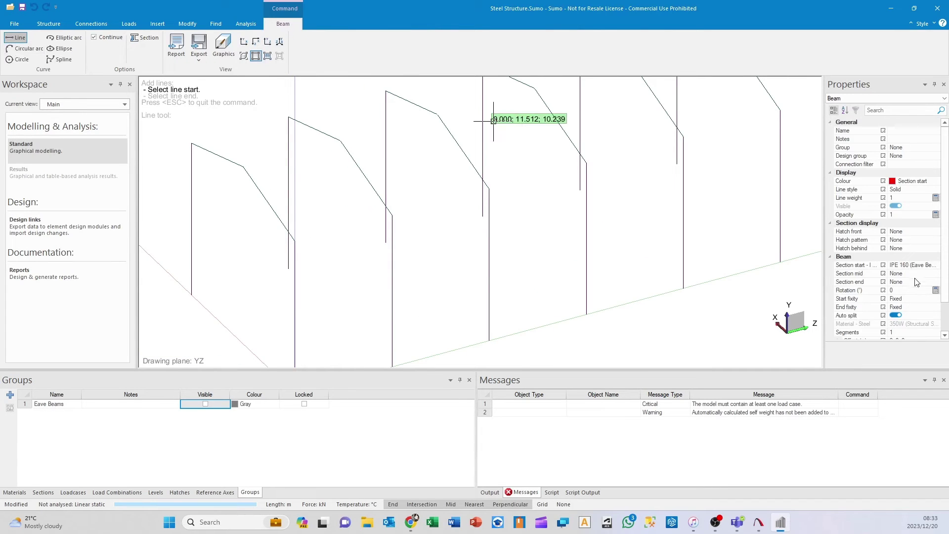
pyautogui.click(936, 265)
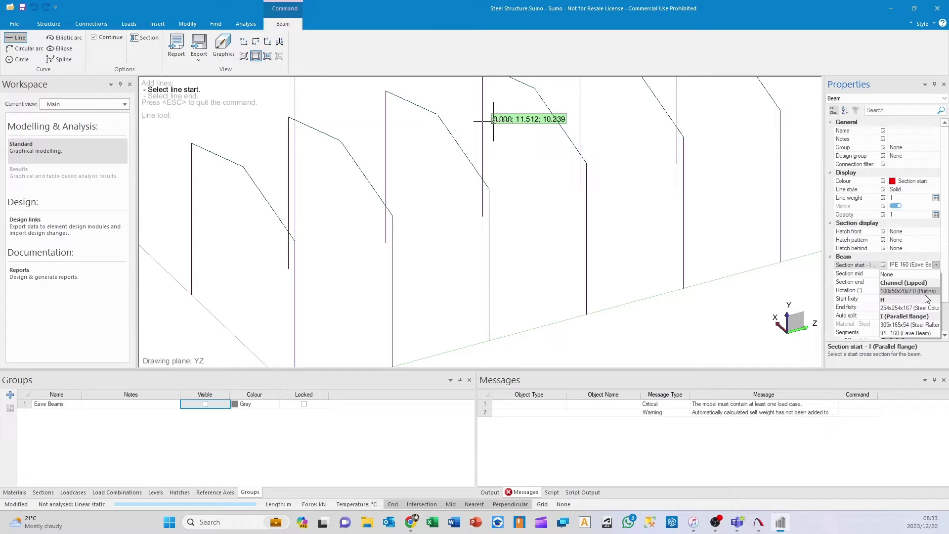
pyautogui.click(923, 294)
pyautogui.moveTo(370, 286); pyautogui.dragTo(413, 297, button='middle')
pyautogui.scroll(1, 384, 282)
pyautogui.click(379, 290)
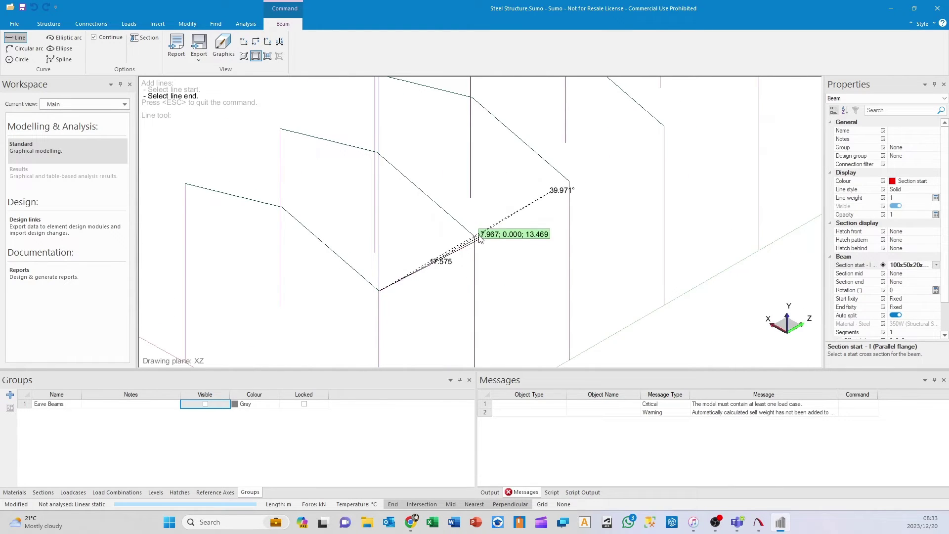
pyautogui.click(474, 236)
# - Continue the purlins bay by bay along the same column tops to the last frame at Z = 25 m, then end the command
pyautogui.moveTo(492, 250); pyautogui.dragTo(451, 277, button='middle')
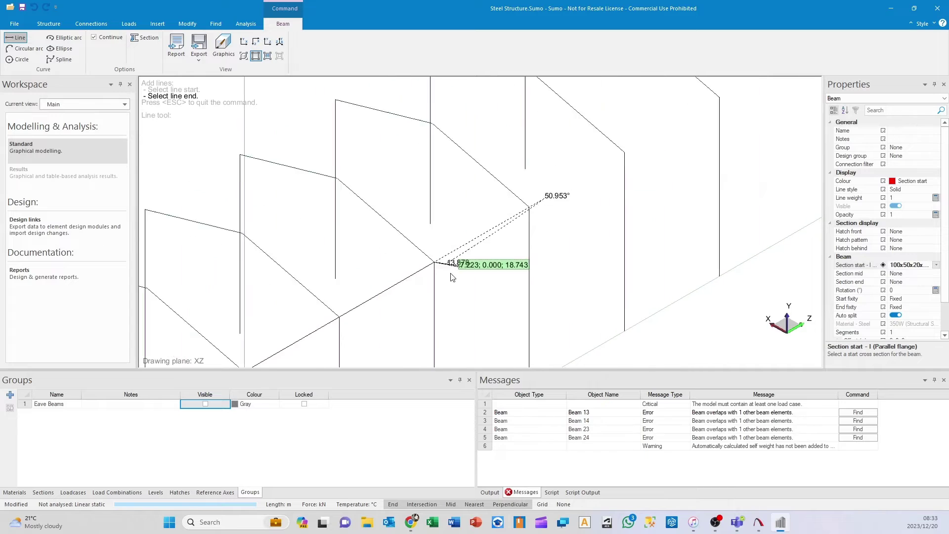
pyautogui.click(491, 229)
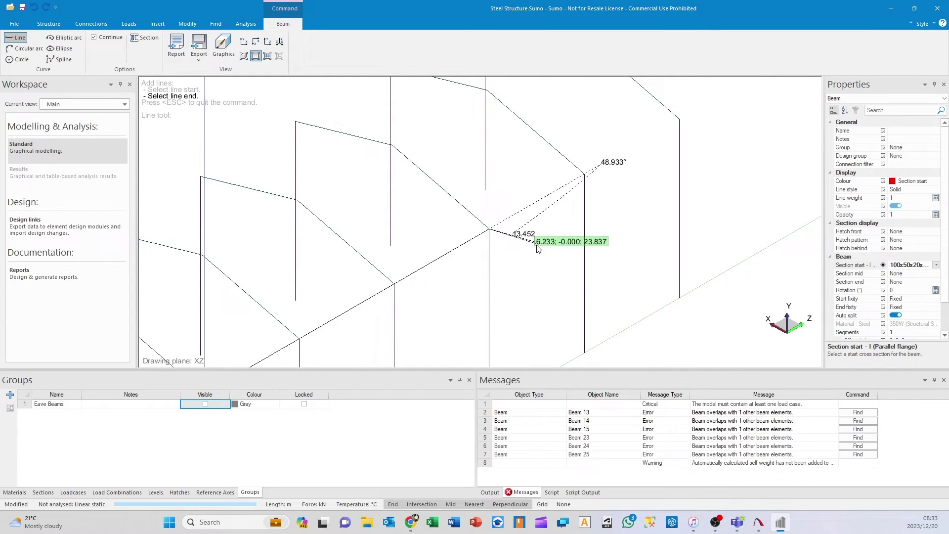
pyautogui.scroll(1, 525, 242)
pyautogui.click(607, 150)
pyautogui.moveTo(637, 188); pyautogui.dragTo(524, 264, button='middle')
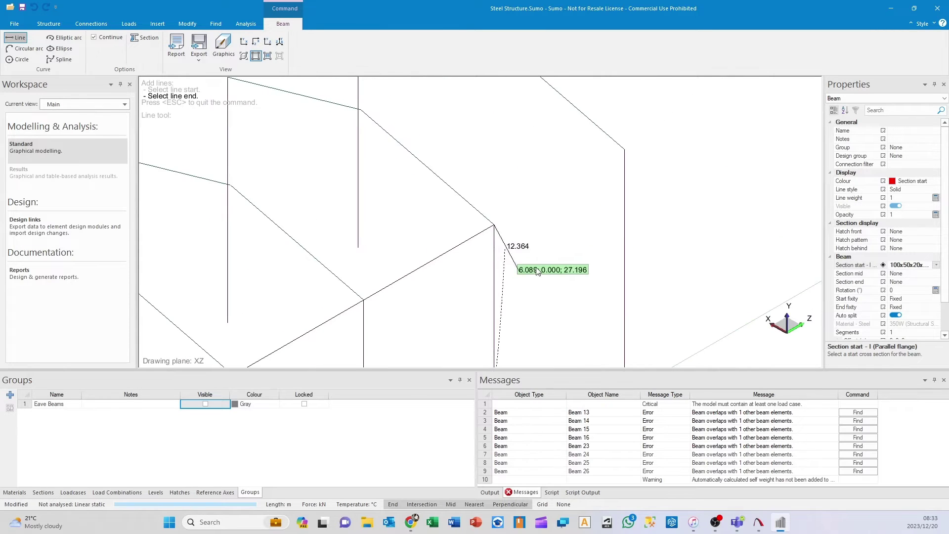
pyautogui.click(624, 152)
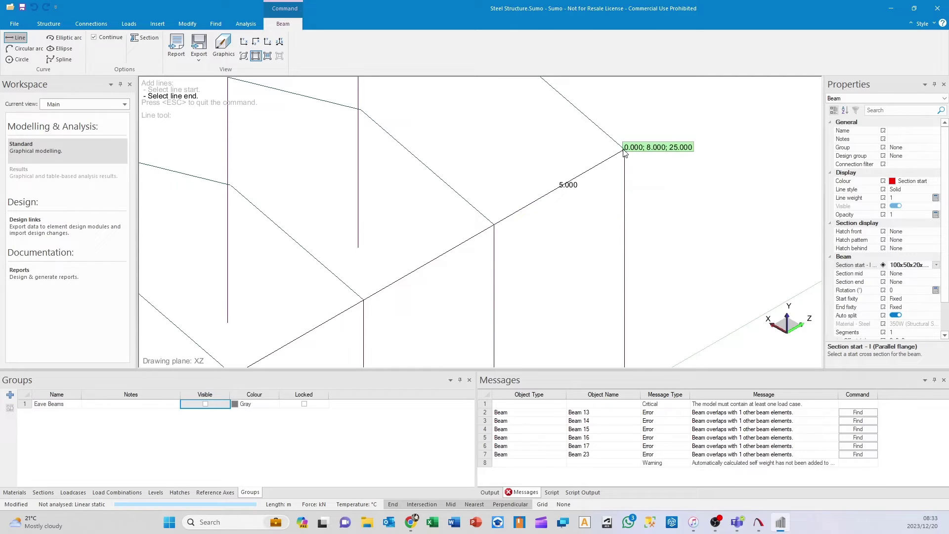
pyautogui.press('Escape')
# - Move the five near-side purlins 0.25 m up the rafter slope, using the first frame's column top as the base point
pyautogui.scroll(-2, 547, 222)
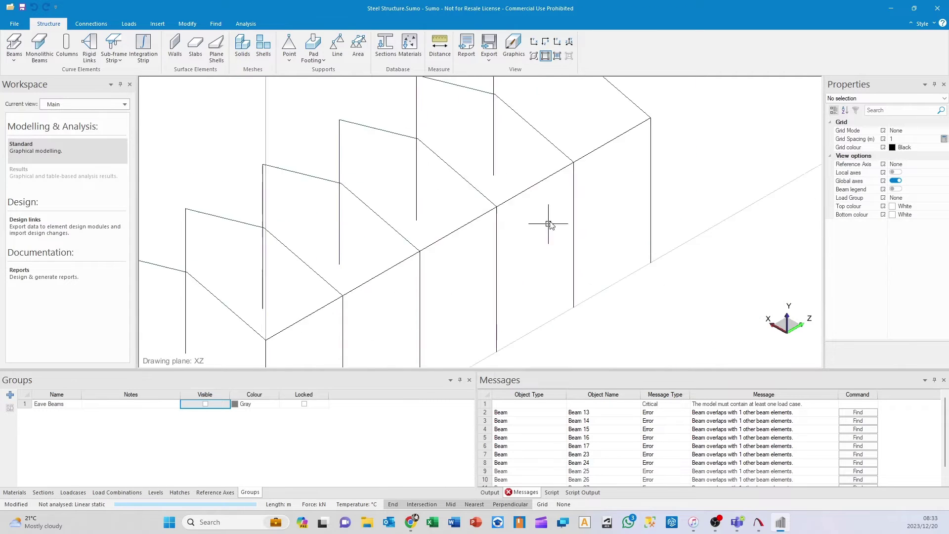
pyautogui.scroll(2, 383, 277)
pyautogui.click(333, 247)
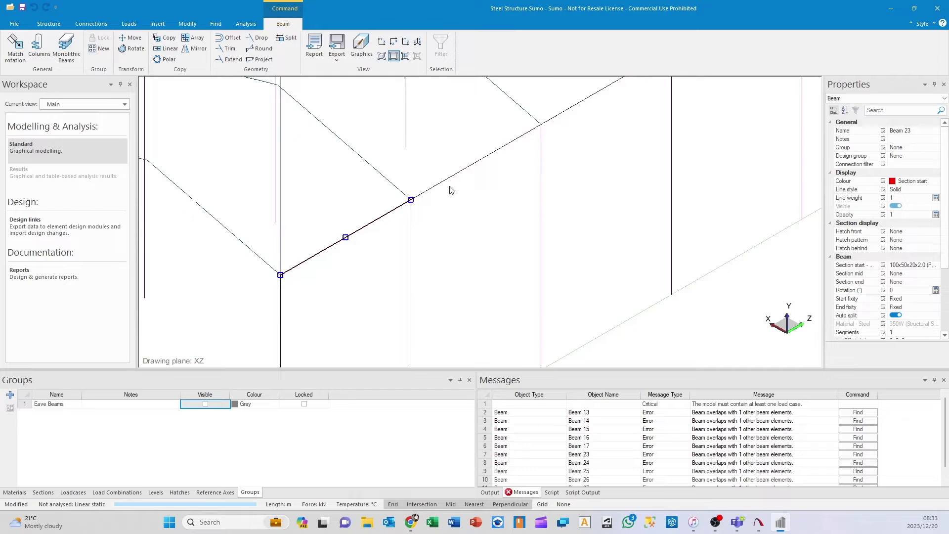
pyautogui.moveTo(501, 183); pyautogui.dragTo(436, 259, button='middle')
pyautogui.click(411, 240)
pyautogui.click(502, 186)
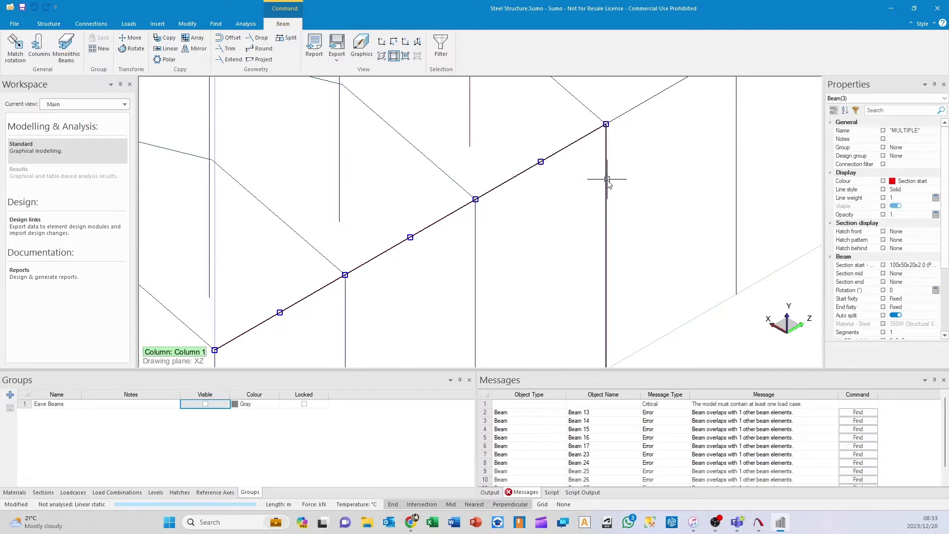
pyautogui.moveTo(514, 178); pyautogui.dragTo(540, 233, button='middle')
pyautogui.click(676, 155)
pyautogui.click(677, 156)
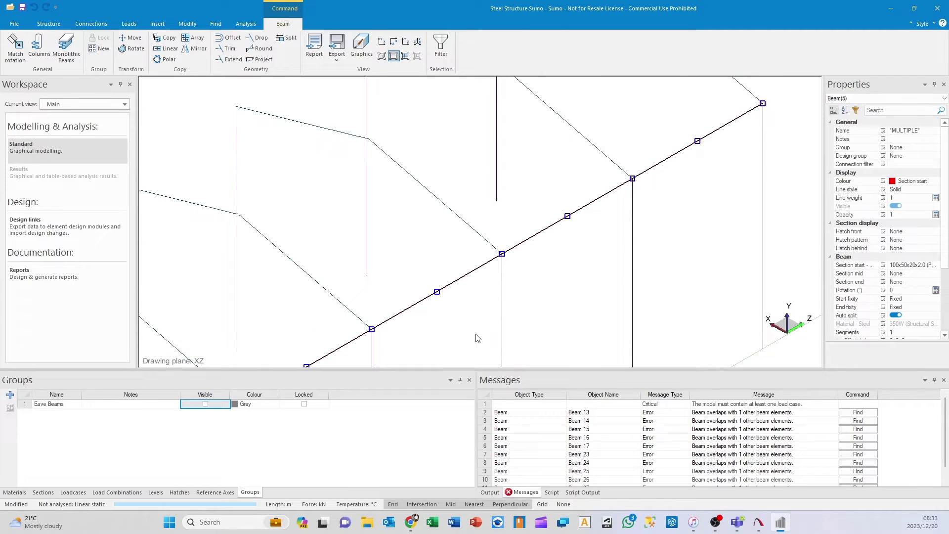
pyautogui.moveTo(477, 339); pyautogui.dragTo(682, 117, button='middle')
pyautogui.scroll(6, 323, 257)
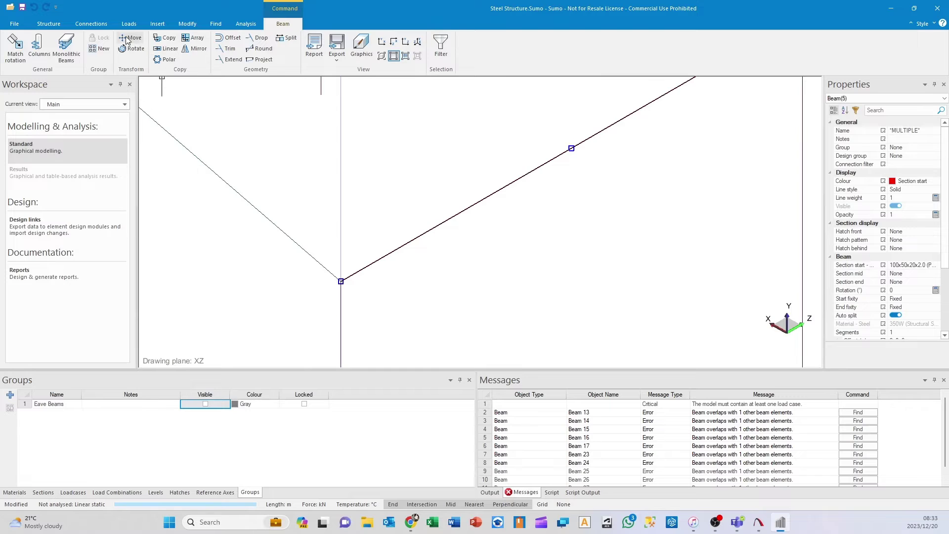
pyautogui.click(127, 37)
pyautogui.scroll(-6, 340, 284)
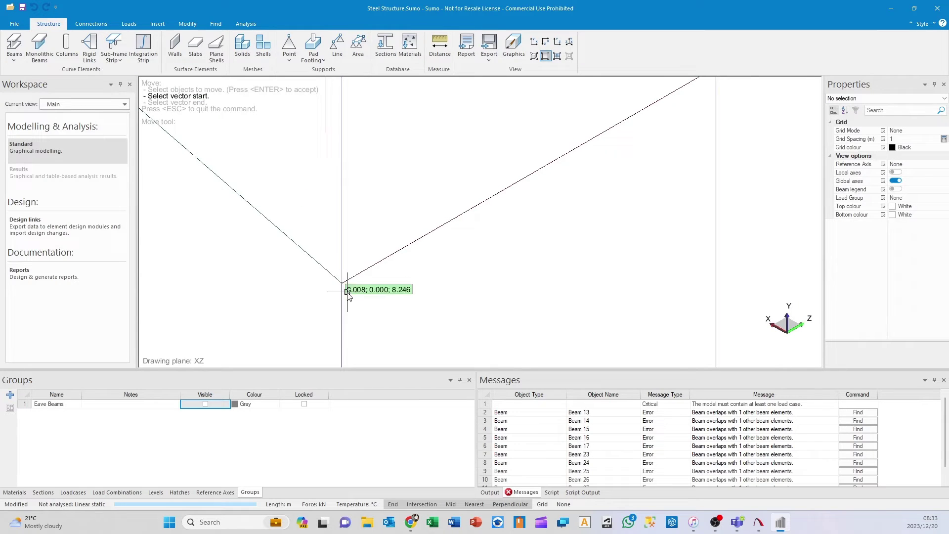
pyautogui.scroll(5, 342, 298)
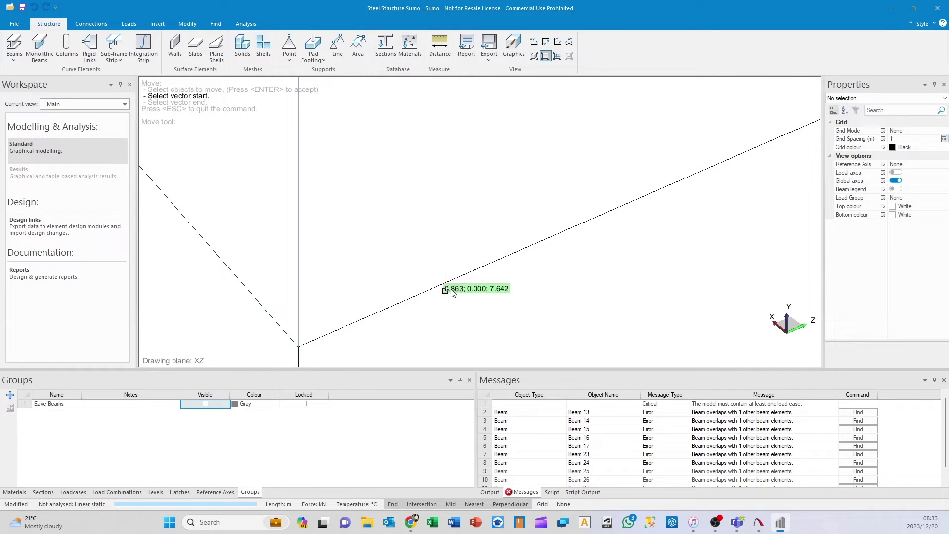
pyautogui.scroll(-4, 479, 302)
pyautogui.moveTo(518, 285); pyautogui.dragTo(548, 258, button='middle')
pyautogui.scroll(3, 472, 274)
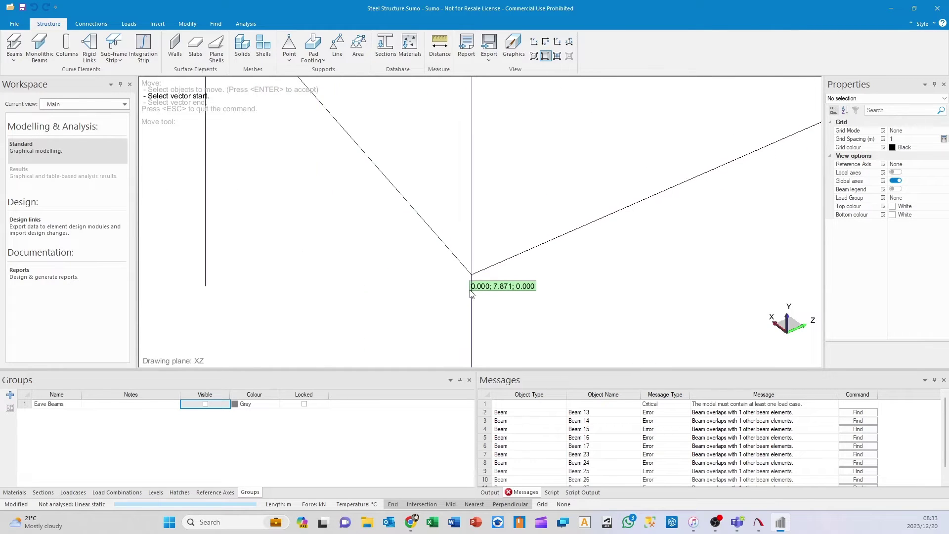
pyautogui.click(478, 268)
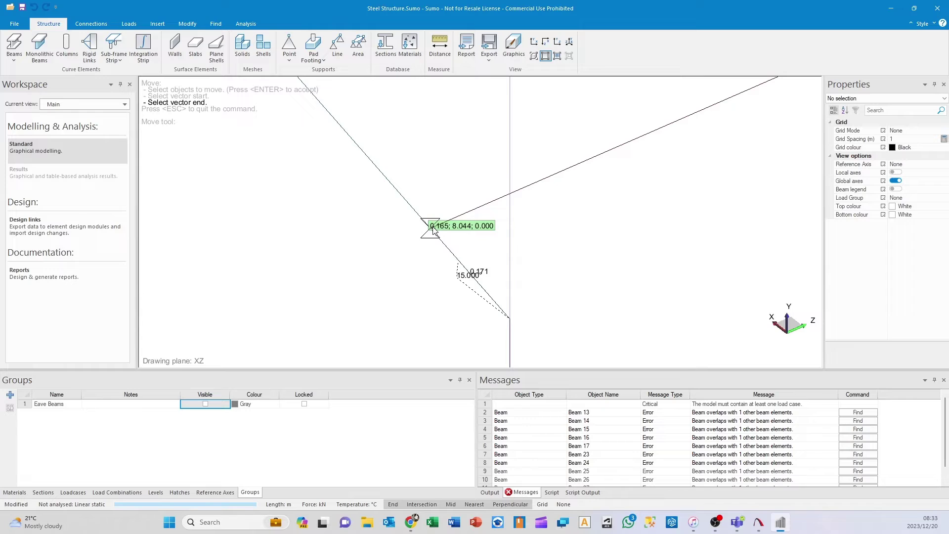
pyautogui.press('Tab')
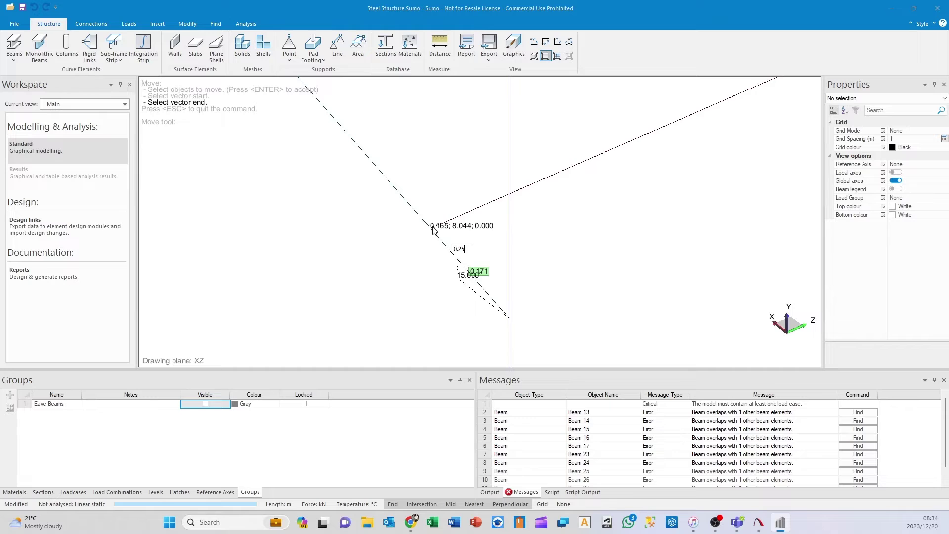
pyautogui.press('Tab')
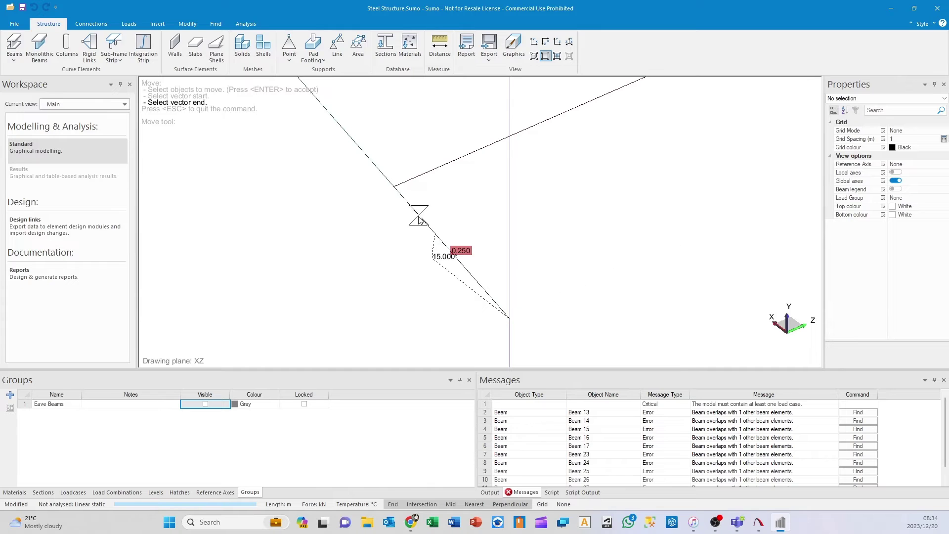
pyautogui.click(414, 215)
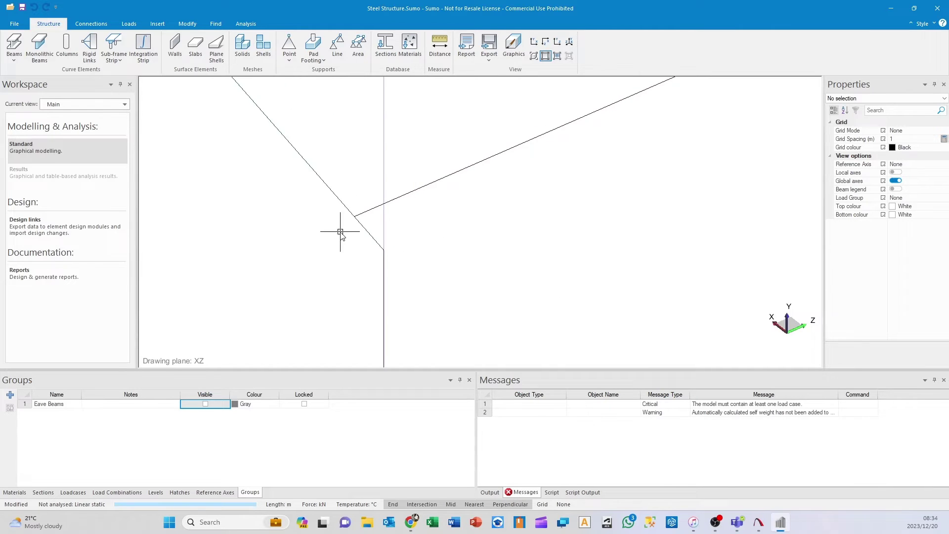
# - Match the rotation of the five near-side purlins to one of the sloping rafters
pyautogui.click(536, 55)
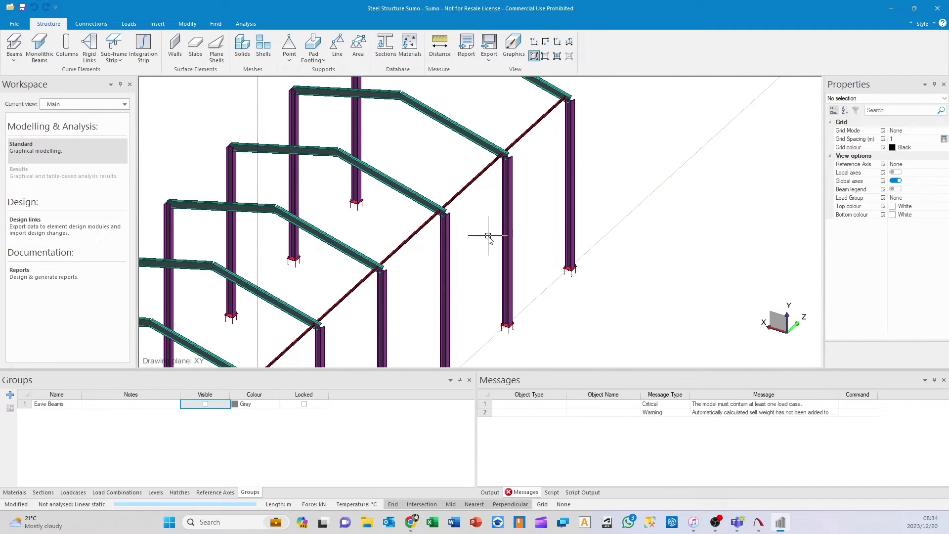
pyautogui.click(545, 55)
pyautogui.click(522, 135)
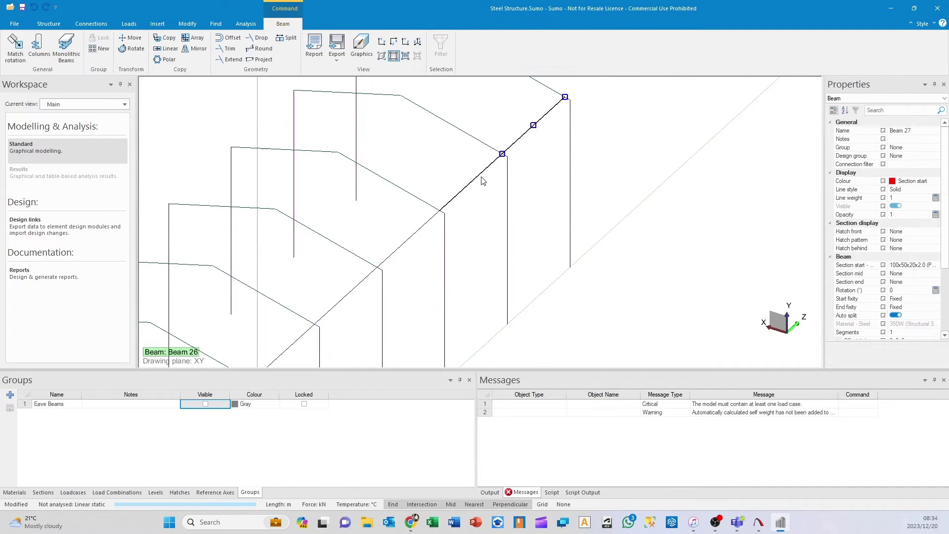
pyautogui.keyDown('ctrl'); pyautogui.click(413, 236); pyautogui.keyUp('ctrl')
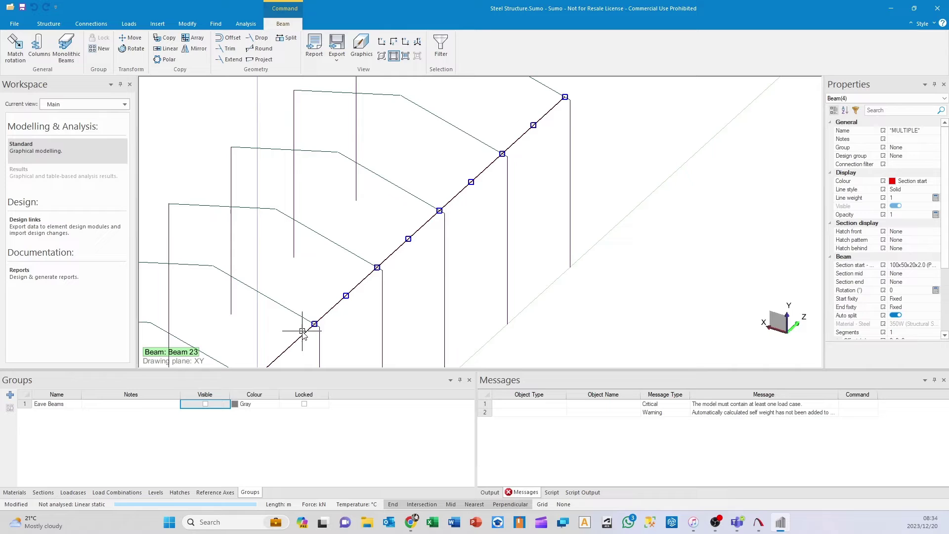
pyautogui.keyDown('ctrl'); pyautogui.click(303, 332); pyautogui.keyUp('ctrl')
pyautogui.click(15, 46)
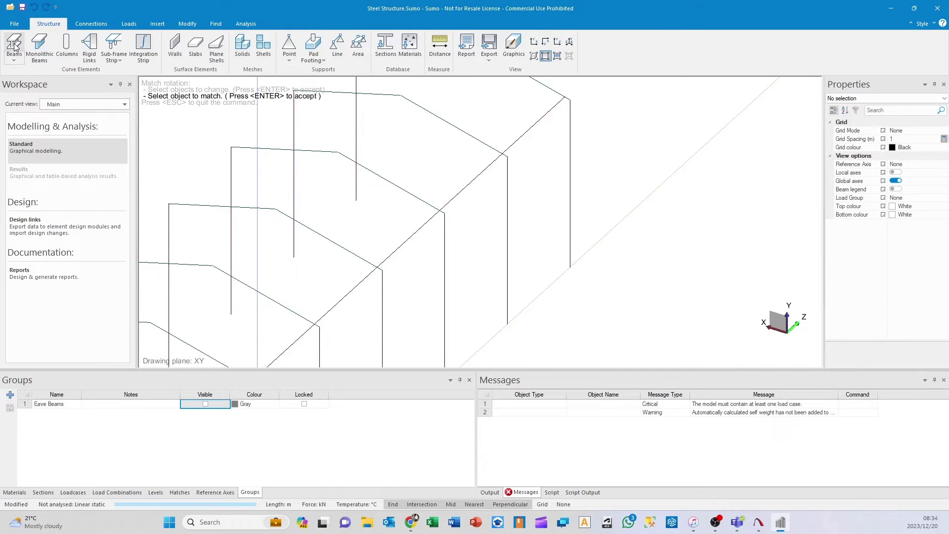
pyautogui.click(346, 247)
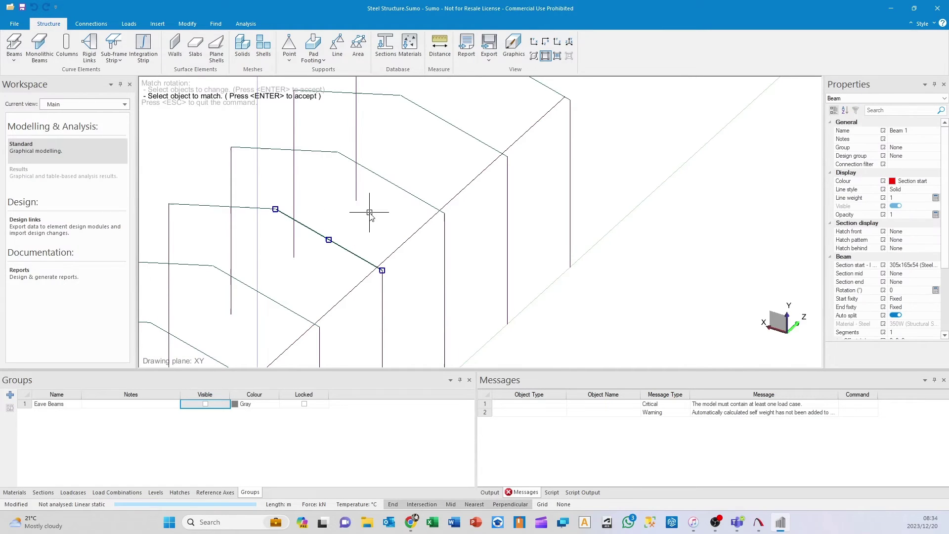
pyautogui.press('Return')
# - Display the model rendered and examine the purlins' orientation relative to the rafters in an end-on view, then clear the selection
pyautogui.click(534, 56)
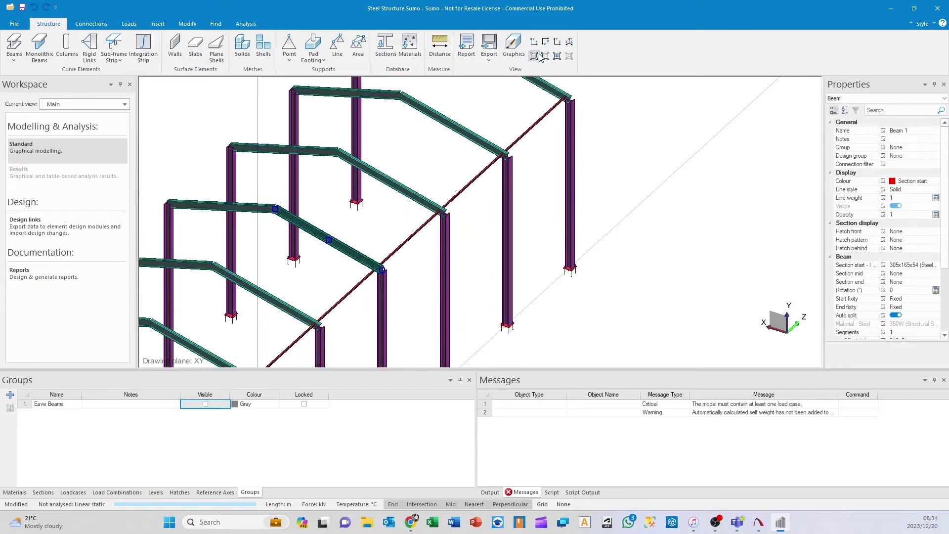
pyautogui.scroll(2, 487, 242)
pyautogui.keyDown('shift'); pyautogui.moveTo(491, 239); pyautogui.dragTo(513, 201, button='middle'); pyautogui.keyUp('shift')
pyautogui.scroll(2, 418, 225)
pyautogui.keyDown('shift'); pyautogui.moveTo(418, 226); pyautogui.dragTo(449, 216, button='middle'); pyautogui.keyUp('shift')
pyautogui.scroll(3, 378, 242)
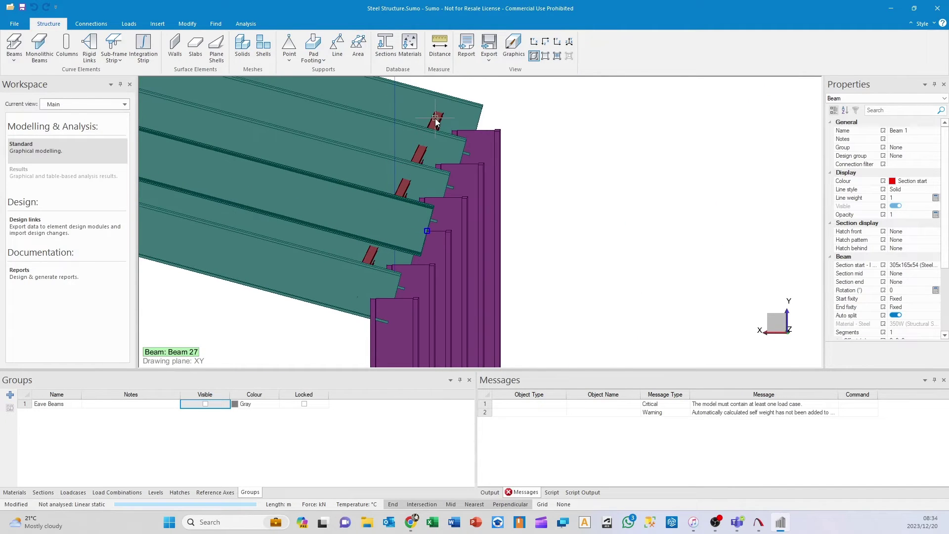
pyautogui.scroll(-2, 434, 120)
pyautogui.moveTo(364, 89); pyautogui.dragTo(342, 176, button='middle')
pyautogui.keyDown('shift'); pyautogui.moveTo(498, 256); pyautogui.dragTo(599, 279, button='middle'); pyautogui.keyUp('shift')
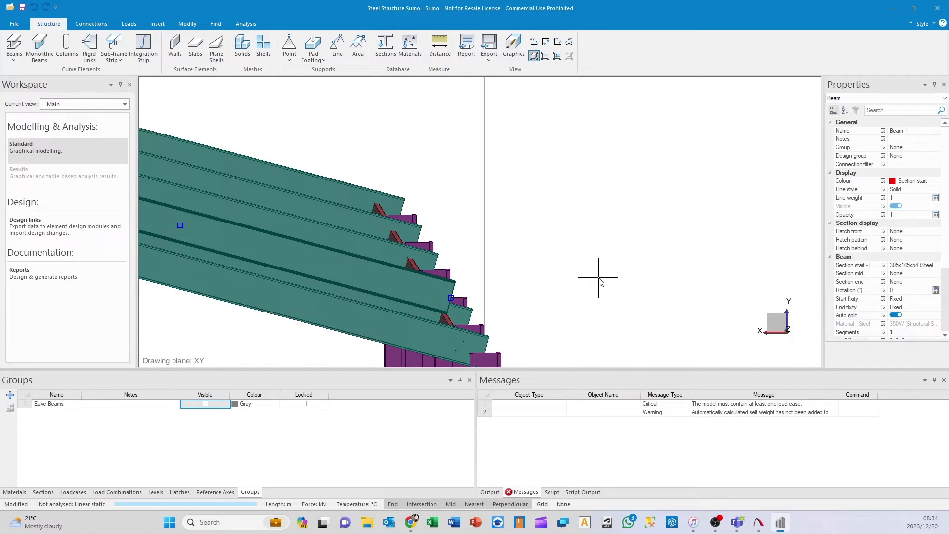
pyautogui.press('Escape')
# - Save the model and compare the purlins with and without the matched rotation, keeping the rotation applied
pyautogui.click(22, 8)
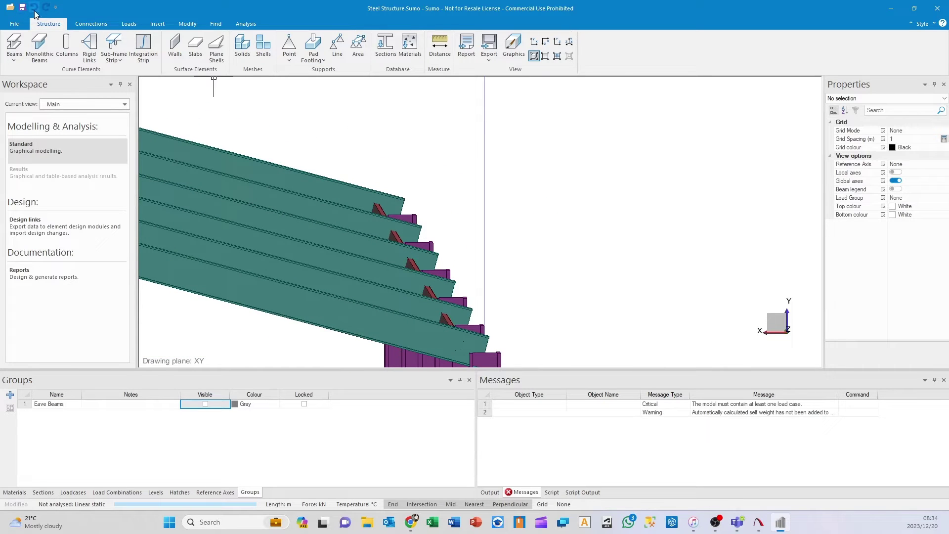
pyautogui.keyDown('shift'); pyautogui.moveTo(388, 199); pyautogui.dragTo(382, 200, button='middle'); pyautogui.keyUp('shift')
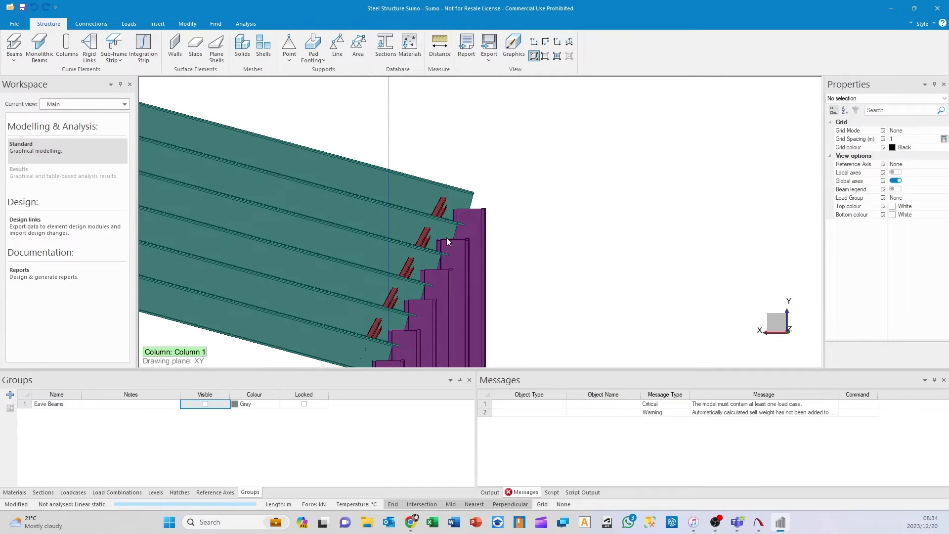
pyautogui.click(48, 10)
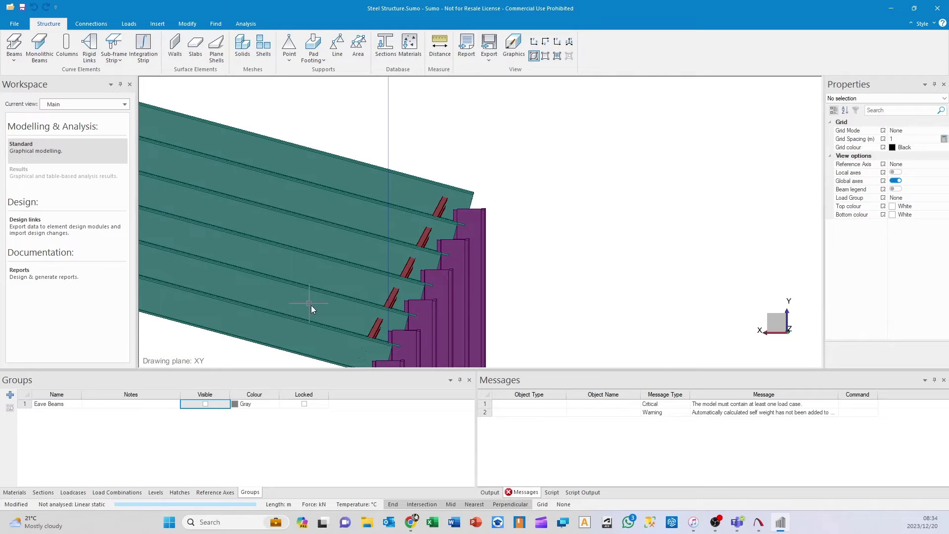
pyautogui.moveTo(500, 312); pyautogui.dragTo(499, 317, button='middle')
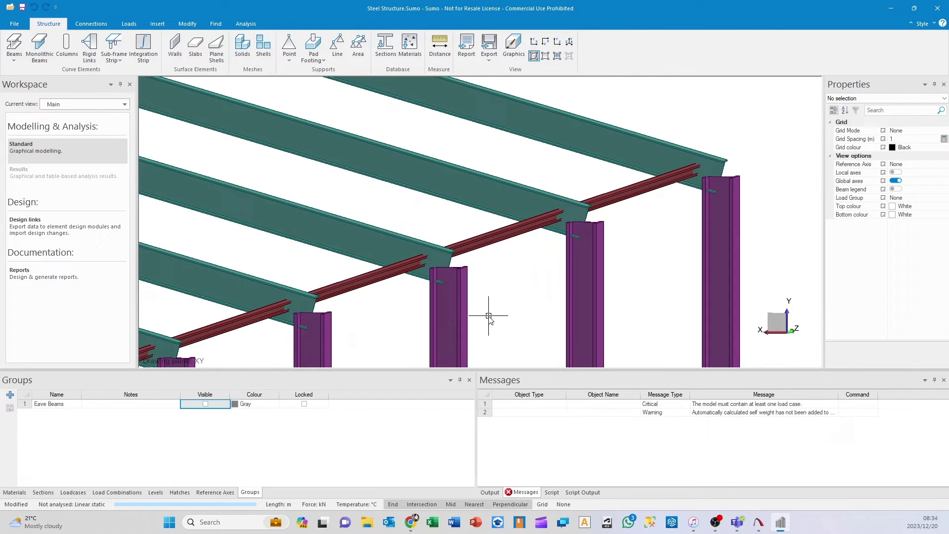
# - Inspect the section and rotation properties of a rafter and the adjoining purlins, clearing the selection after each
pyautogui.scroll(-5, 488, 316)
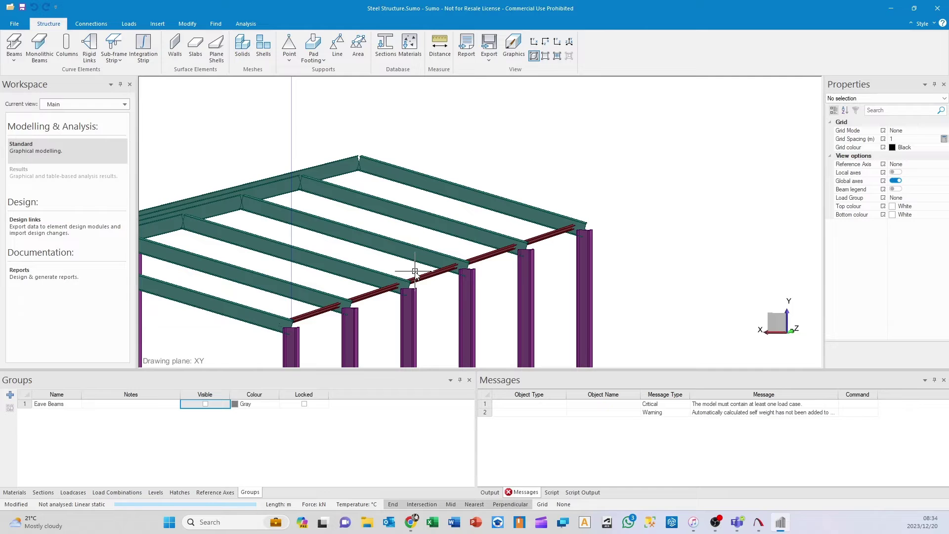
pyautogui.moveTo(391, 296); pyautogui.dragTo(452, 255, button='middle')
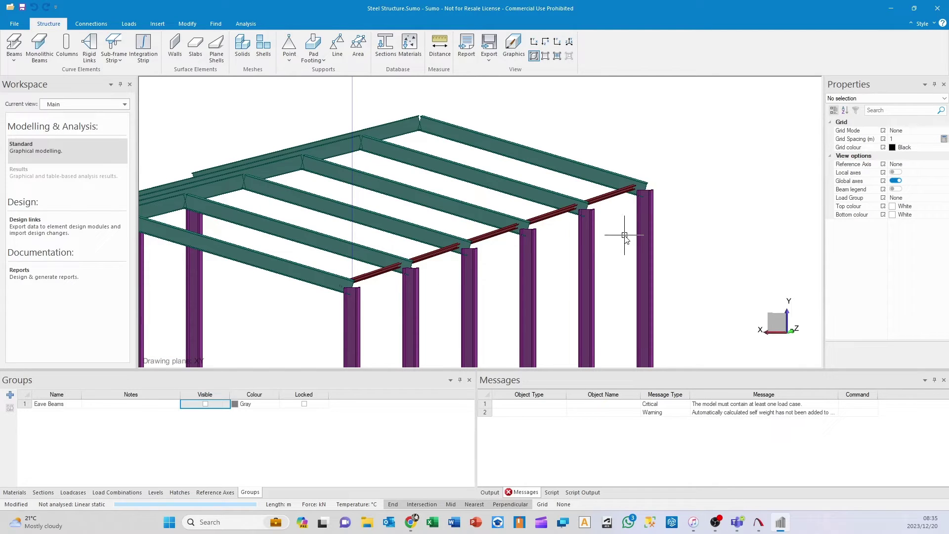
pyautogui.scroll(2, 382, 278)
pyautogui.click(378, 273)
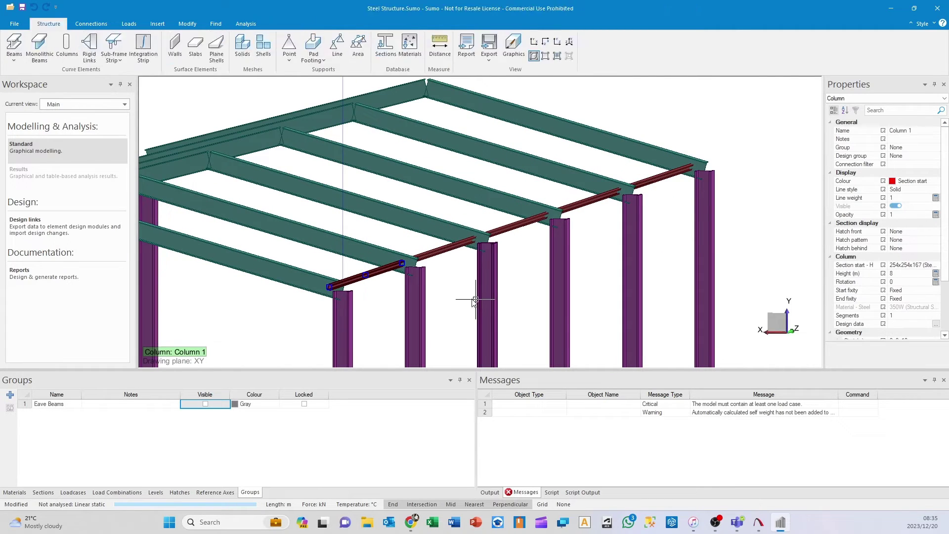
pyautogui.press('Escape')
pyautogui.scroll(2, 377, 233)
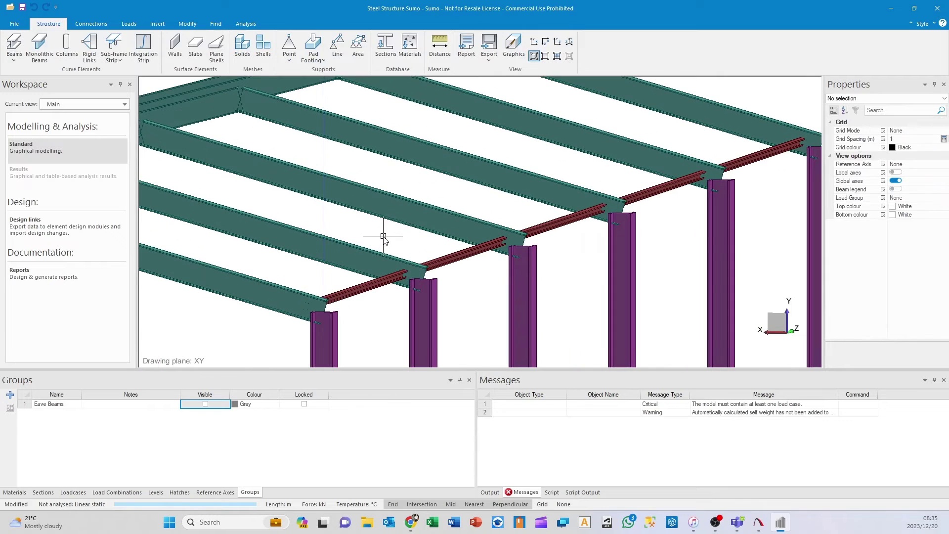
pyautogui.click(358, 251)
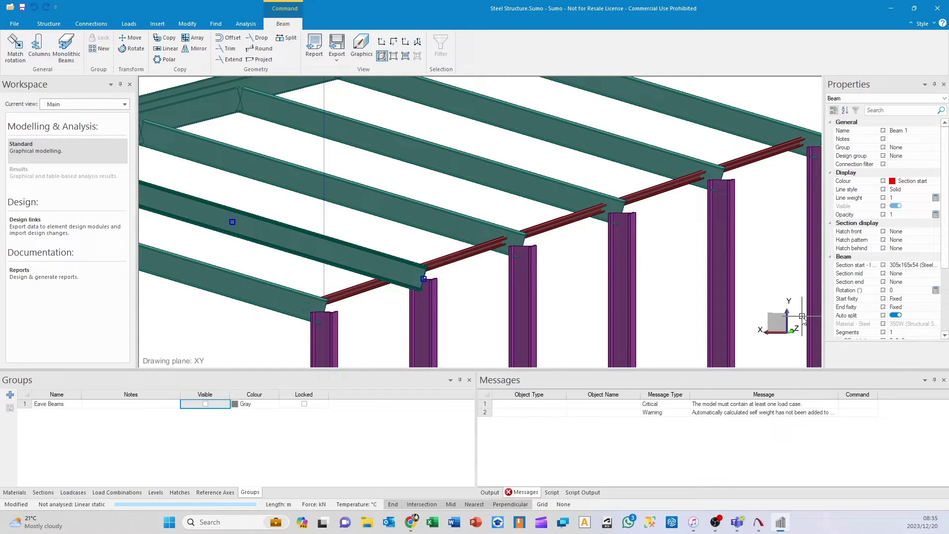
pyautogui.press('Escape')
pyautogui.click(482, 262)
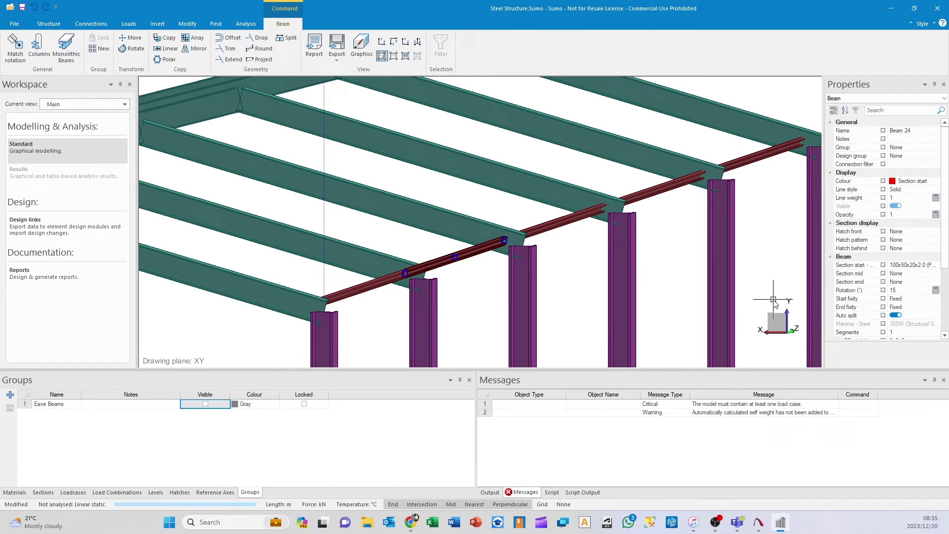
pyautogui.scroll(-2, 503, 314)
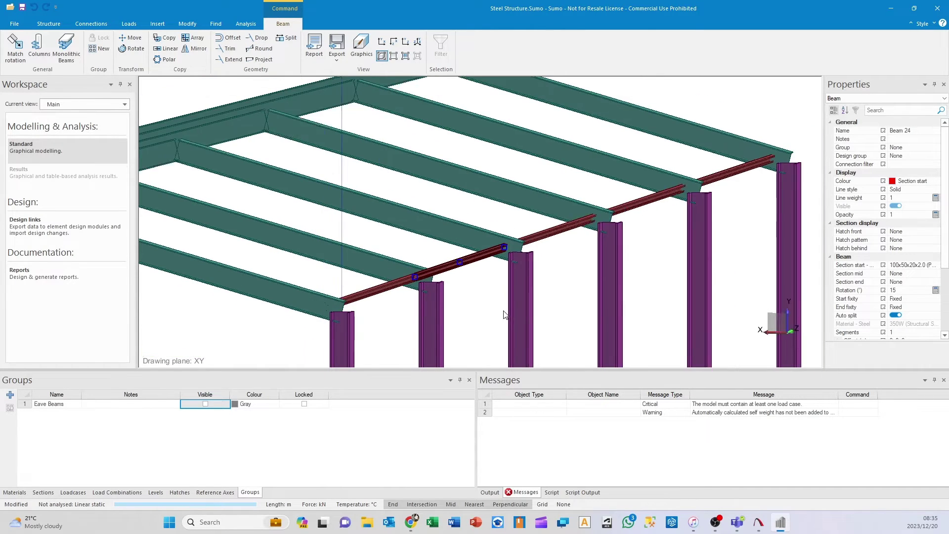
pyautogui.press('Escape')
# - Set the offset of the five near-side purlins to 0; 0.2025; 0 m
pyautogui.click(395, 301)
pyautogui.click(469, 268)
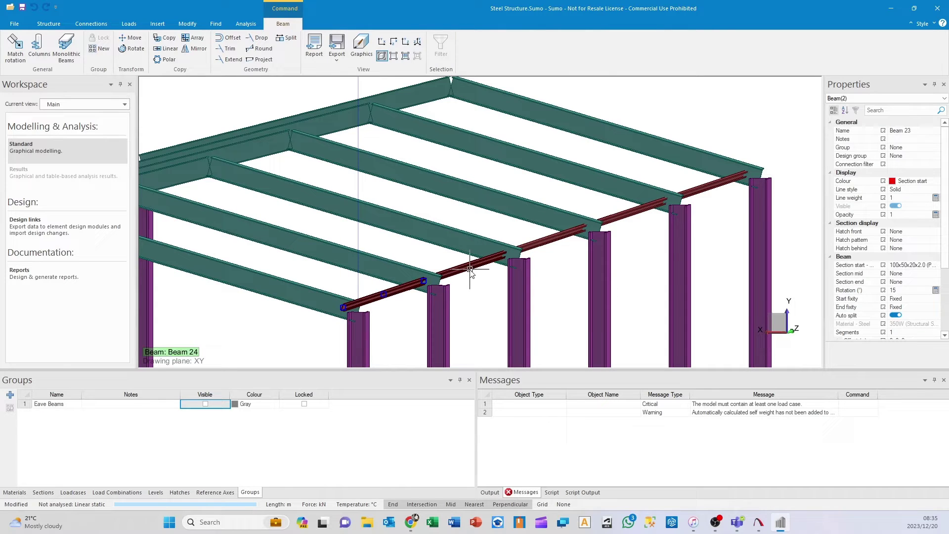
pyautogui.click(559, 238)
pyautogui.click(620, 215)
pyautogui.click(721, 183)
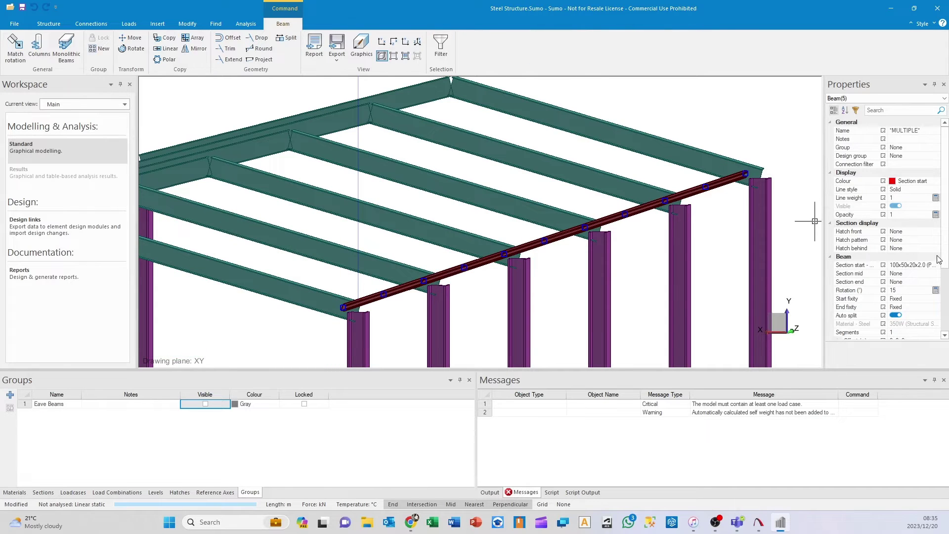
pyautogui.scroll(-2, 909, 202)
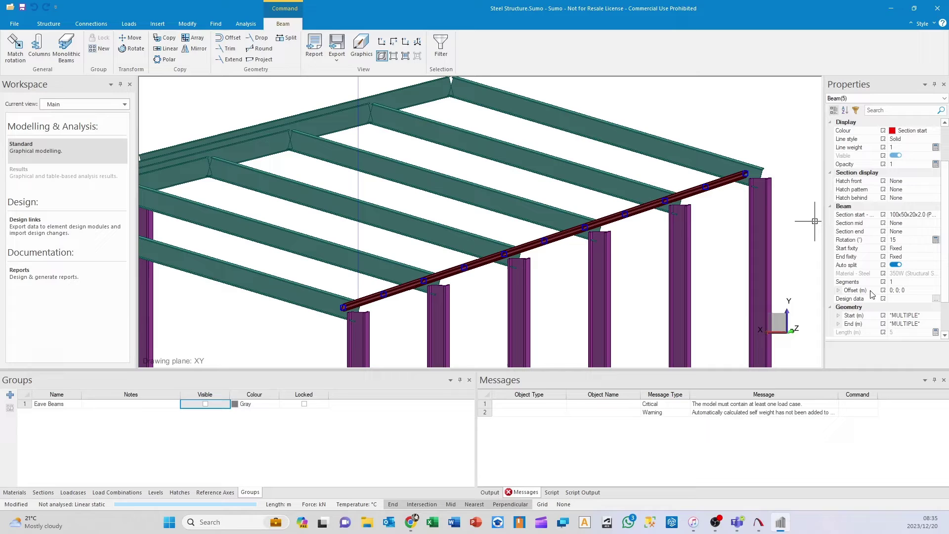
pyautogui.click(898, 291)
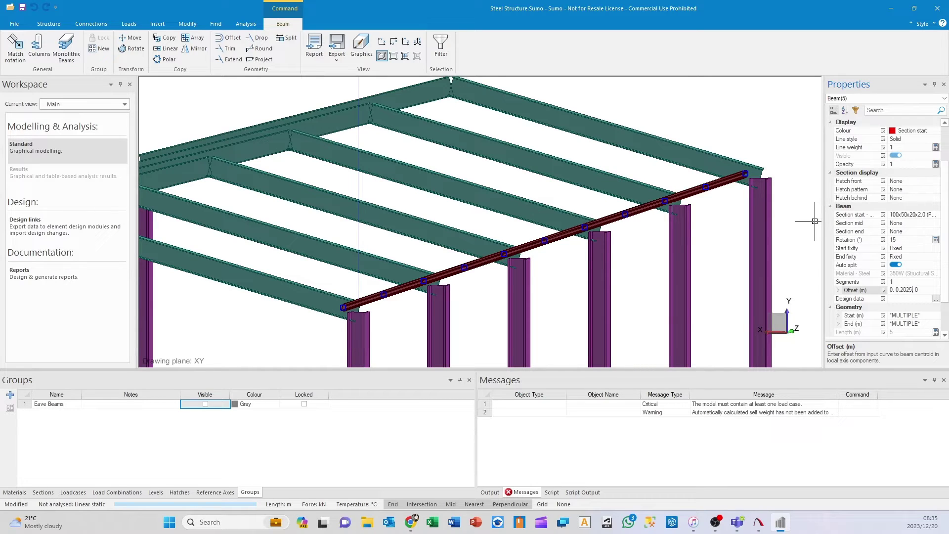
pyautogui.press('Return')
pyautogui.press('Escape')
# - Set the offset of the five near-side purlins to 0; 0.205; 0 m
pyautogui.keyDown('shift'); pyautogui.moveTo(499, 280); pyautogui.dragTo(516, 276, button='middle'); pyautogui.keyUp('shift')
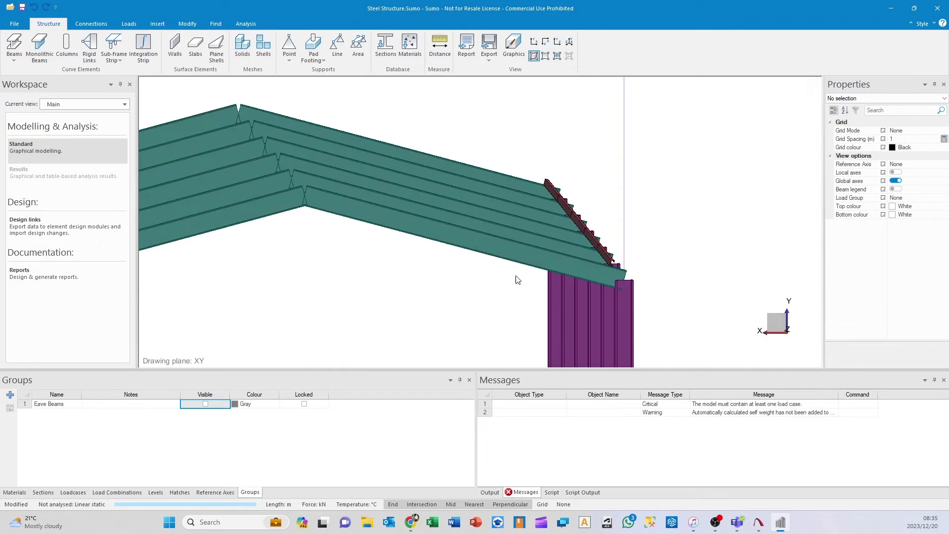
pyautogui.scroll(8, 609, 265)
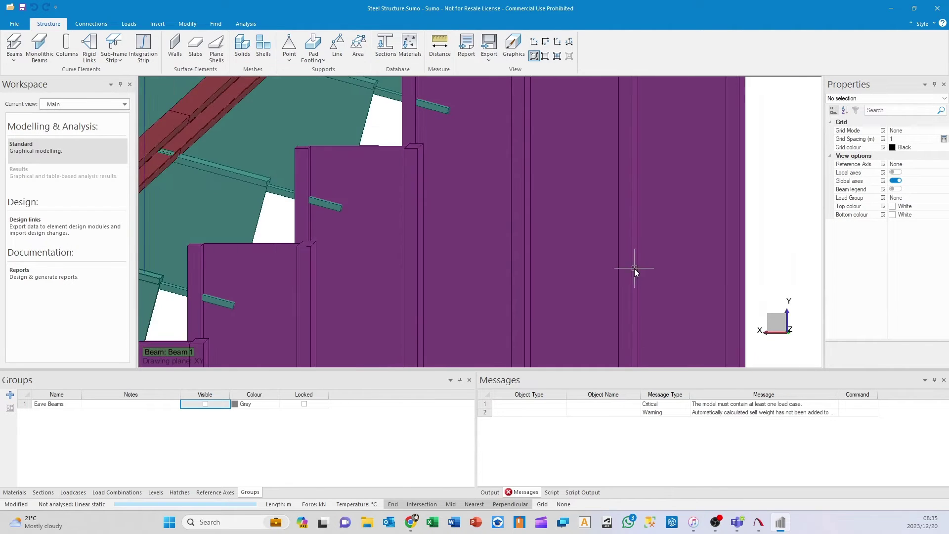
pyautogui.scroll(-2, 634, 269)
pyautogui.scroll(6, 196, 241)
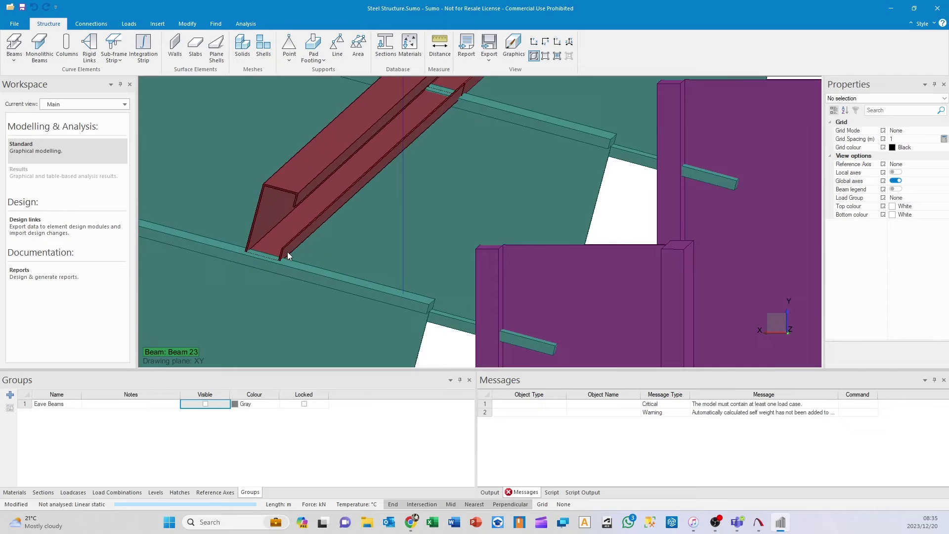
pyautogui.scroll(-5, 297, 235)
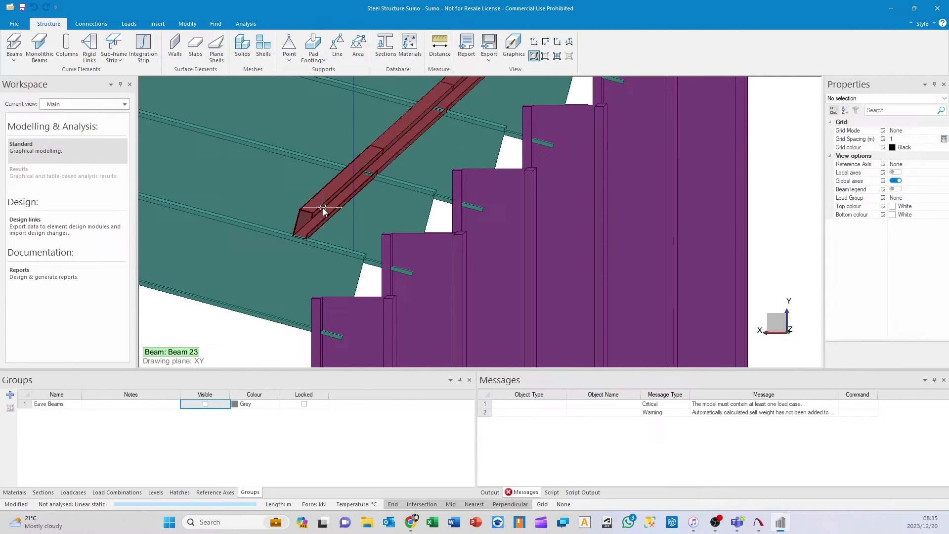
pyautogui.click(324, 208)
pyautogui.scroll(-2, 334, 210)
pyautogui.click(375, 166)
pyautogui.scroll(-2, 423, 139)
pyautogui.moveTo(423, 140); pyautogui.dragTo(360, 261, button='middle')
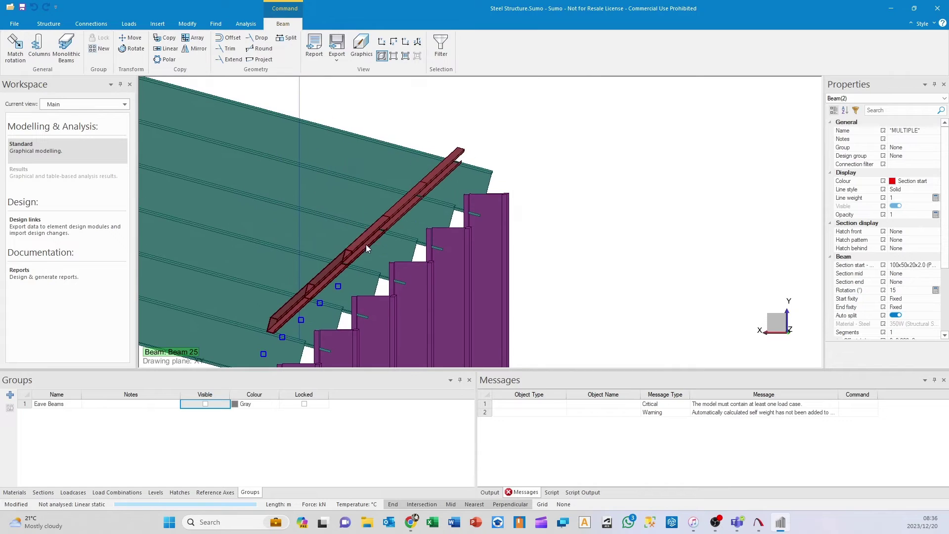
pyautogui.click(399, 214)
pyautogui.keyDown('ctrl'); pyautogui.click(443, 178); pyautogui.keyUp('ctrl')
pyautogui.scroll(-2, 884, 248)
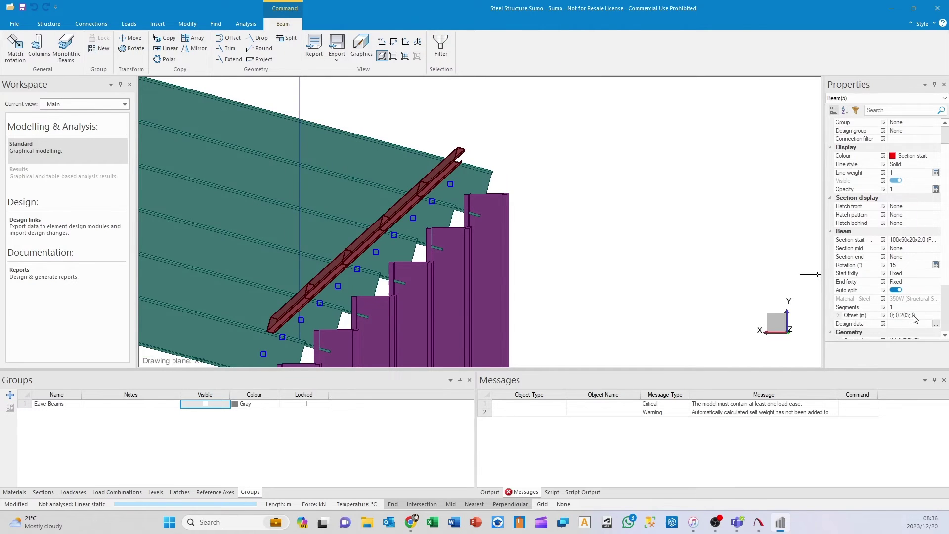
pyautogui.click(908, 307)
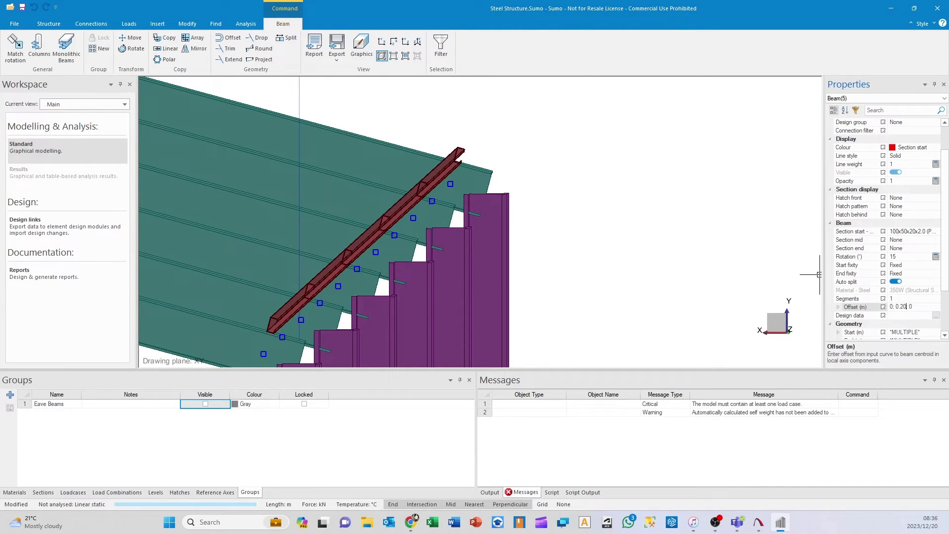
pyautogui.write('5')
pyautogui.press('Return')
# - Examine how the offset purlins sit on the rafters' top flanges, clearing the selection
pyautogui.scroll(6, 530, 286)
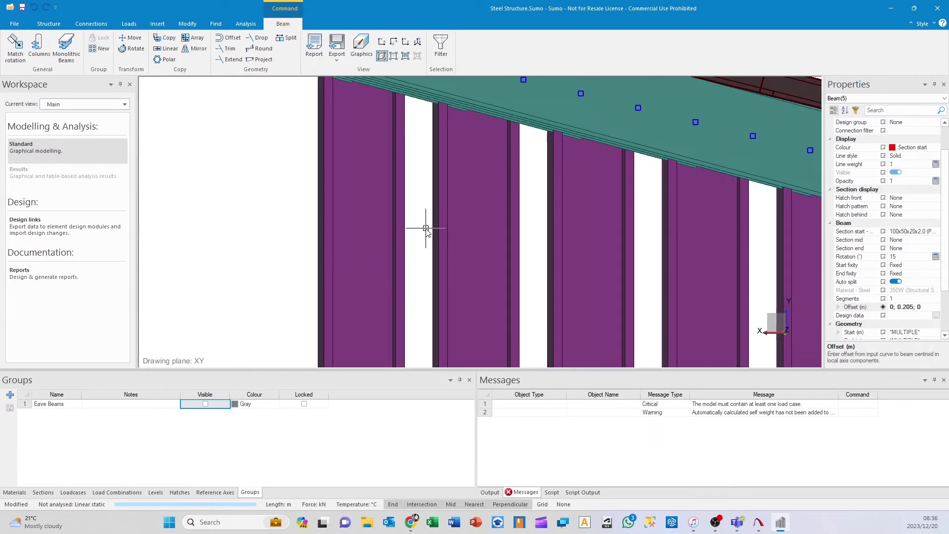
pyautogui.scroll(-3, 423, 226)
pyautogui.scroll(8, 480, 198)
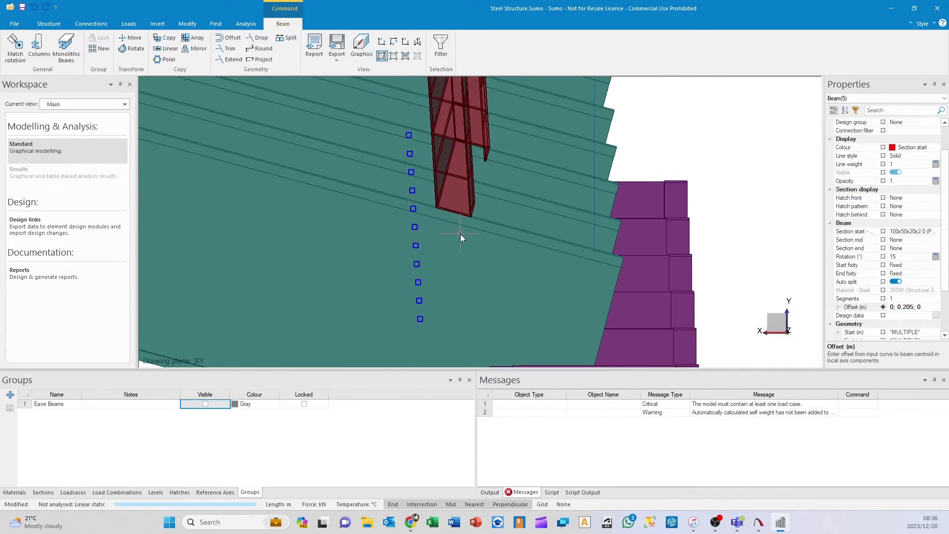
pyautogui.scroll(10, 461, 233)
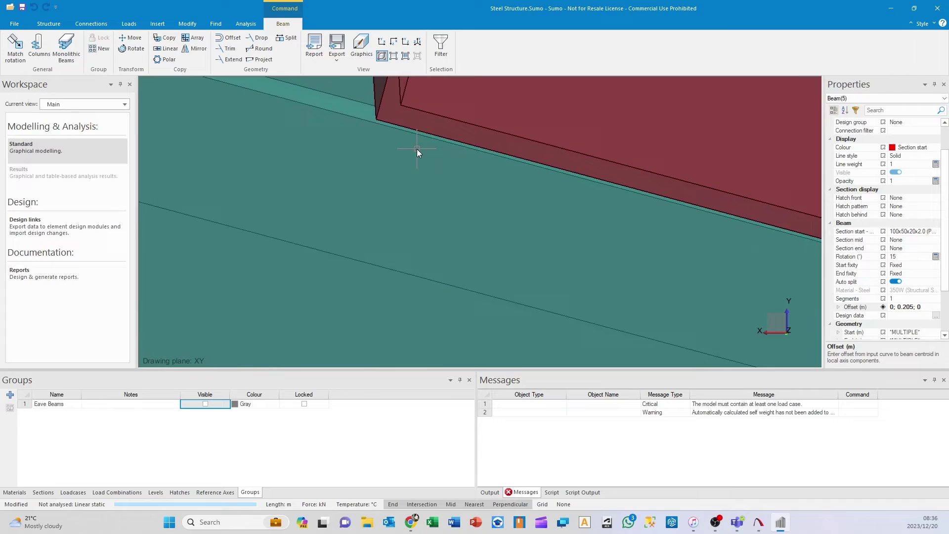
pyautogui.scroll(-10, 420, 159)
pyautogui.click(623, 247)
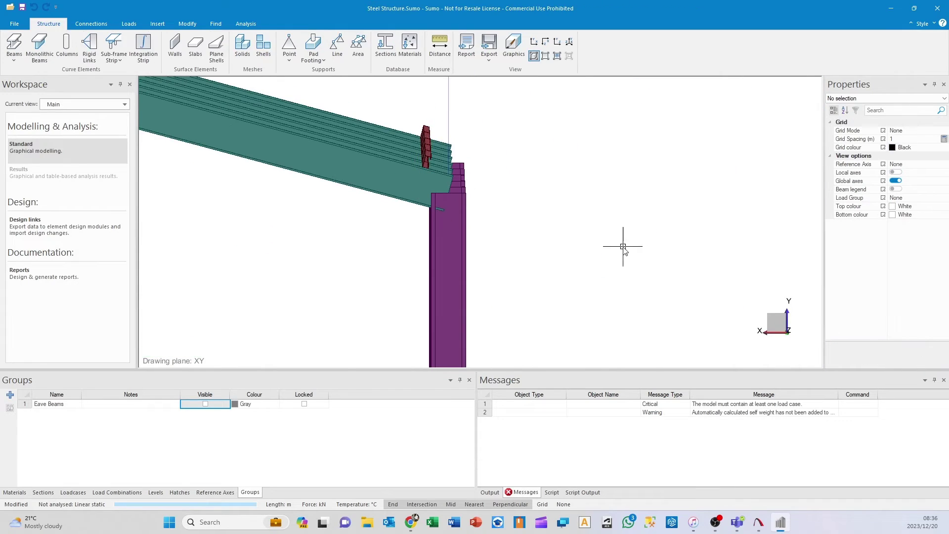
pyautogui.scroll(-10, 617, 254)
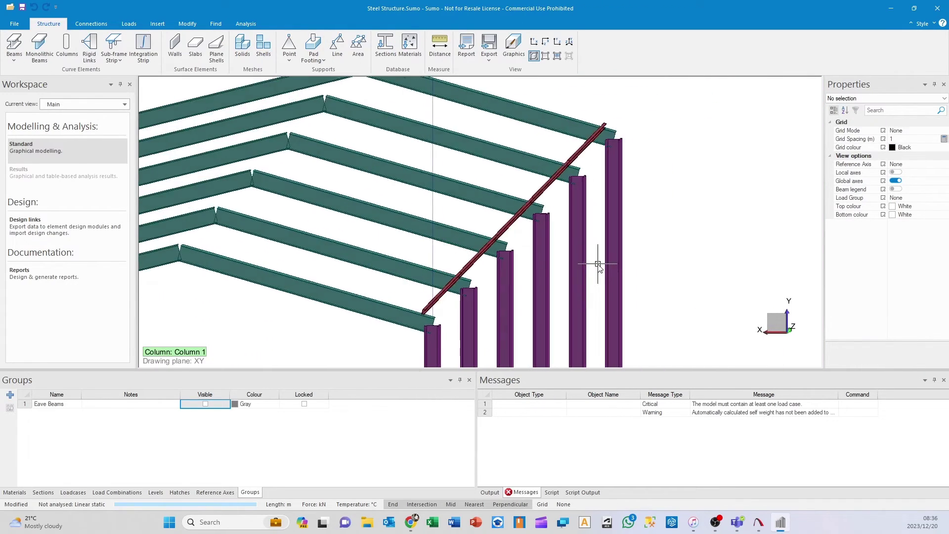
pyautogui.keyDown('shift'); pyautogui.moveTo(598, 264); pyautogui.dragTo(609, 269, button='middle'); pyautogui.keyUp('shift')
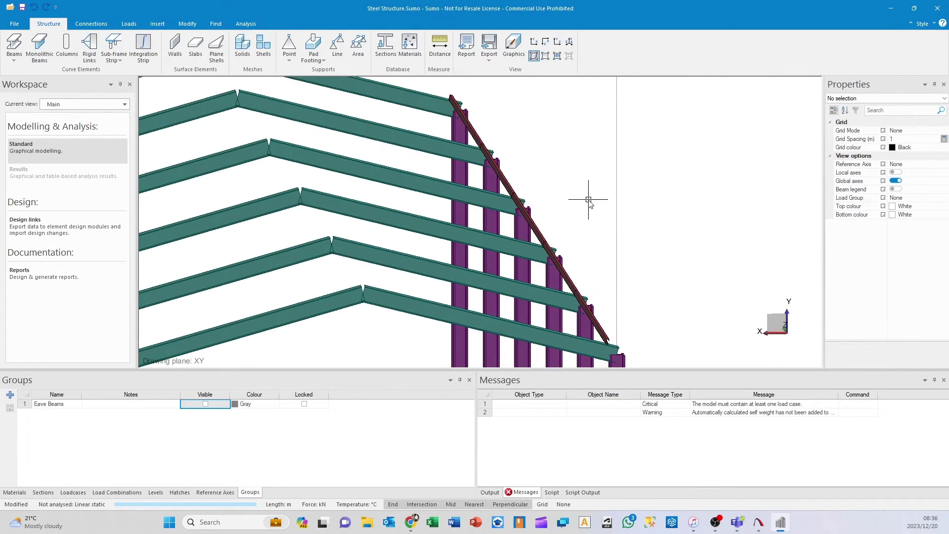
# - Examine the purlin-to-rafter connections in the wireframe display and in the separated-element display with node numbers, then restore the rendered display
pyautogui.click(545, 55)
pyautogui.scroll(5, 610, 205)
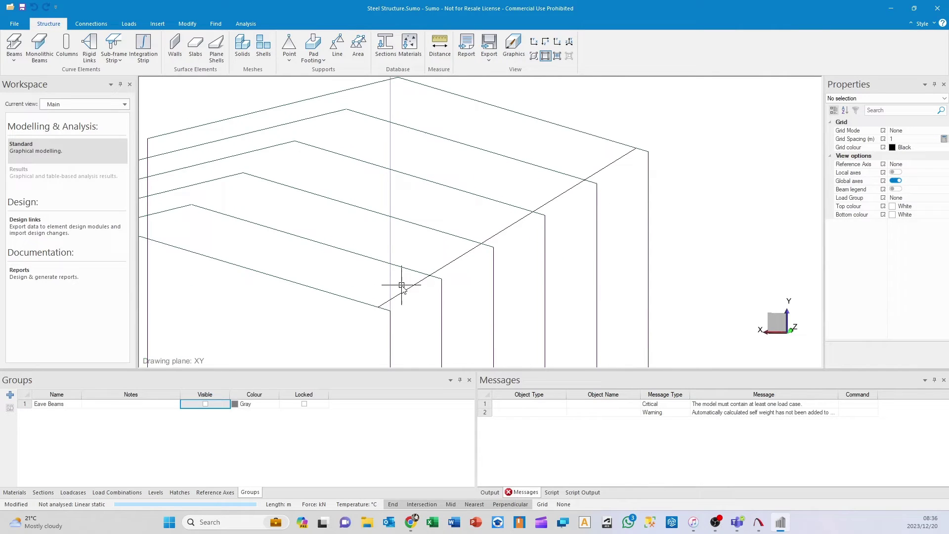
pyautogui.scroll(2, 401, 285)
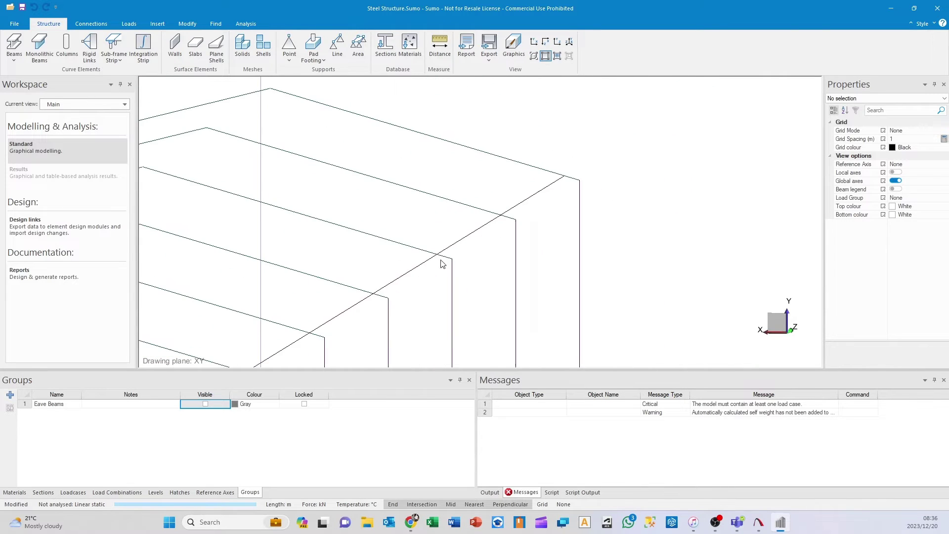
pyautogui.scroll(-1, 478, 253)
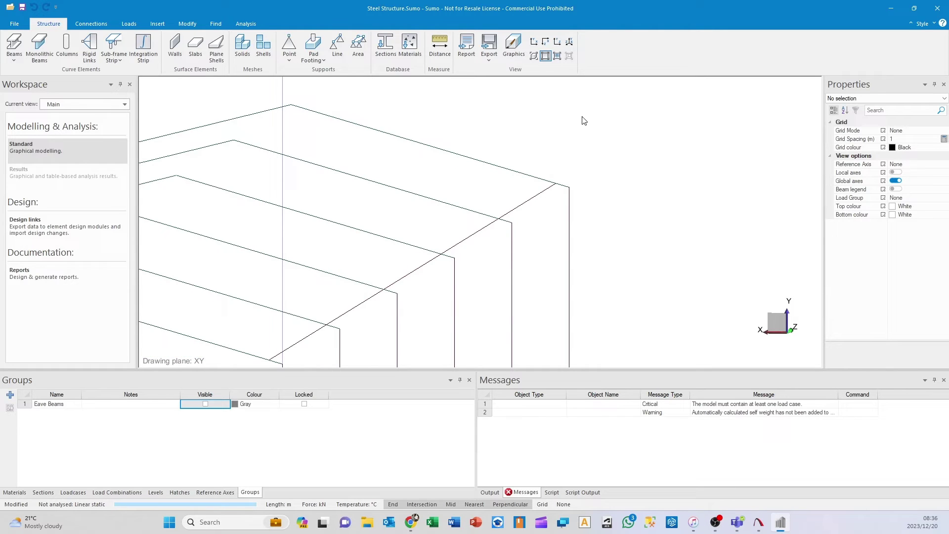
pyautogui.click(556, 56)
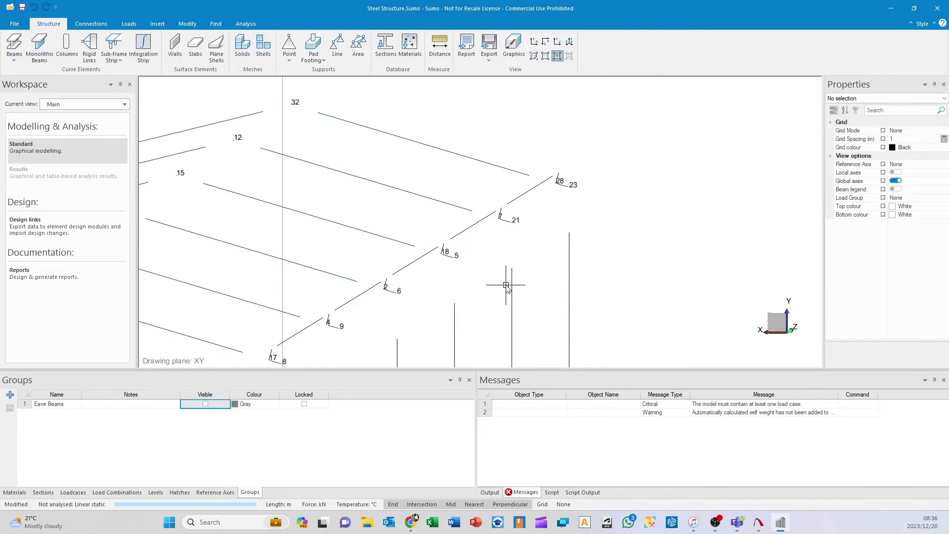
pyautogui.moveTo(505, 285); pyautogui.dragTo(510, 254, button='middle')
pyautogui.scroll(8, 402, 233)
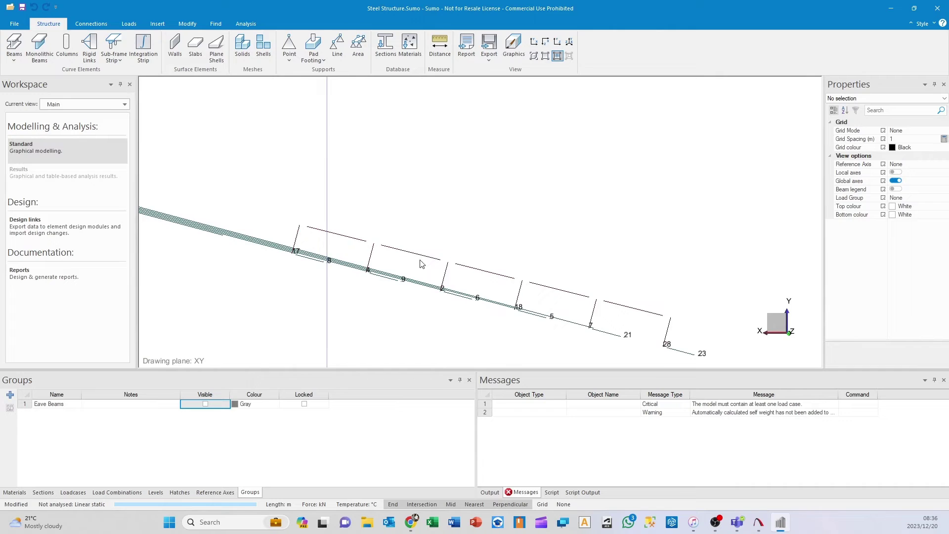
pyautogui.moveTo(422, 264); pyautogui.dragTo(456, 267, button='middle')
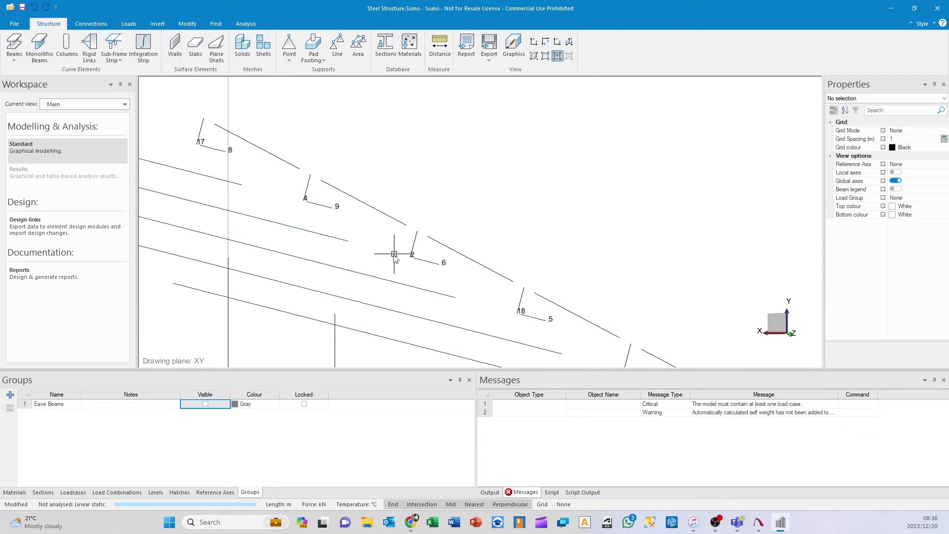
pyautogui.moveTo(394, 254); pyautogui.dragTo(460, 256, button='middle')
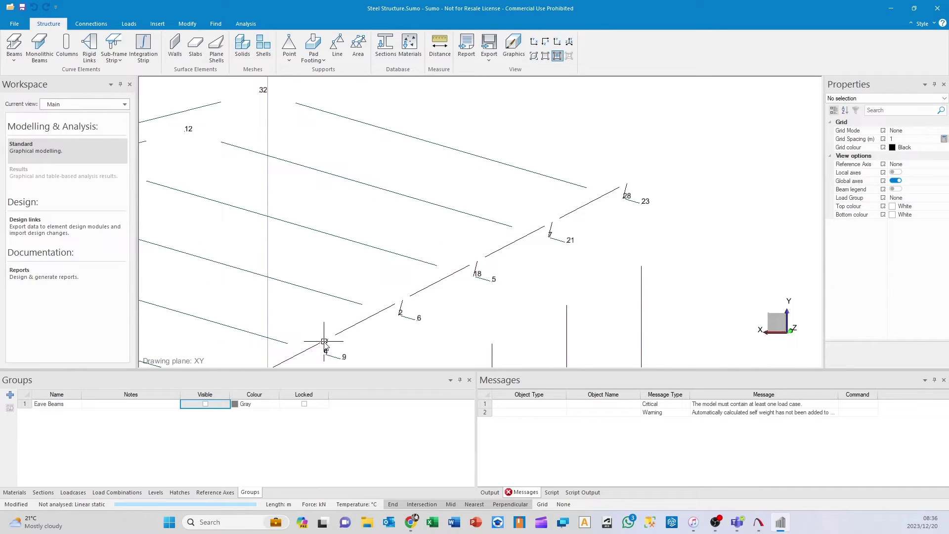
pyautogui.click(534, 56)
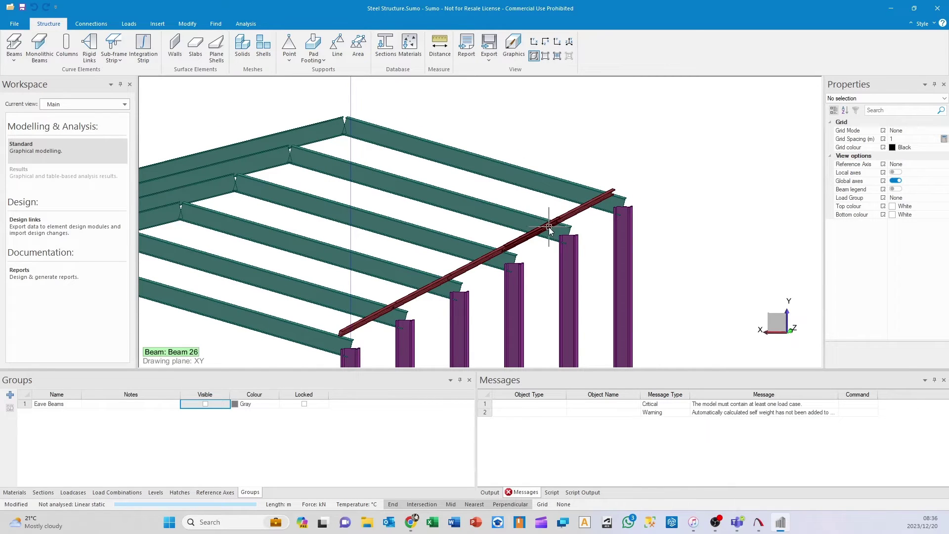
pyautogui.moveTo(374, 312); pyautogui.dragTo(377, 309, button='middle')
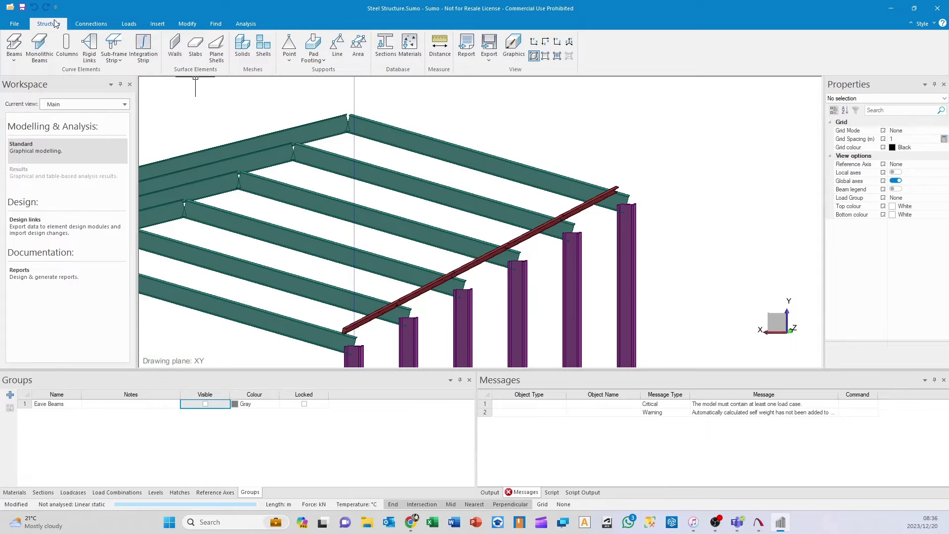
# - In wireframe display, copy the five near-side eave purlins up the rafter slope in ten copies at 0.75 m increments
pyautogui.click(545, 56)
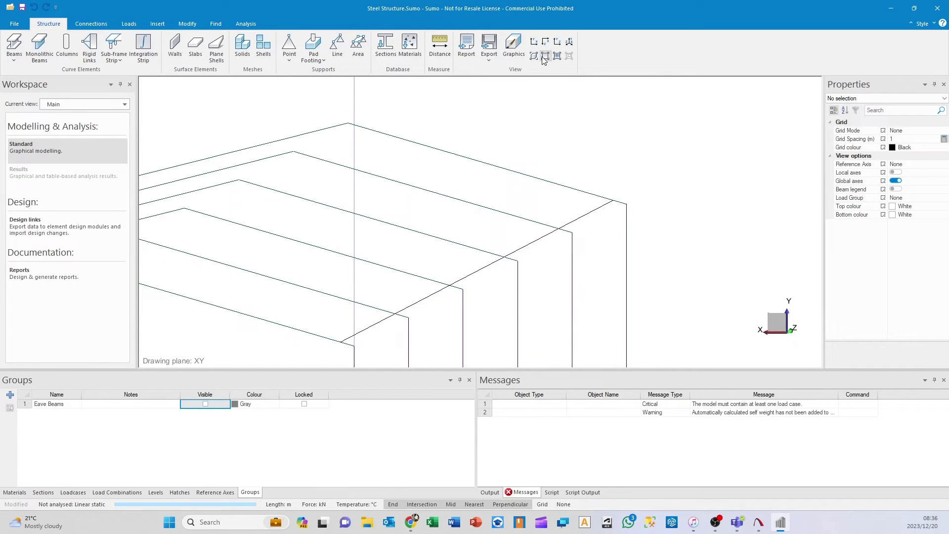
pyautogui.click(379, 326)
pyautogui.click(422, 299)
pyautogui.click(477, 271)
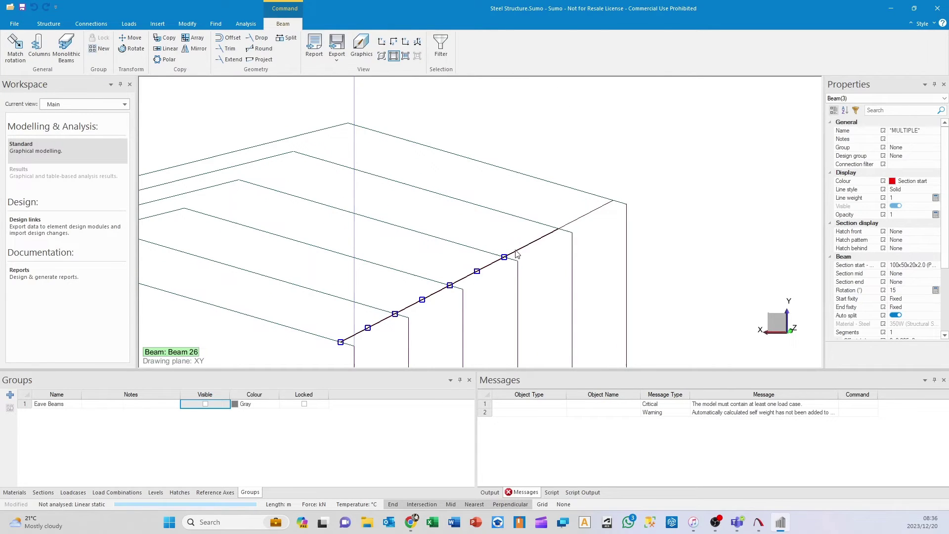
pyautogui.click(531, 242)
pyautogui.click(578, 221)
pyautogui.scroll(3, 528, 265)
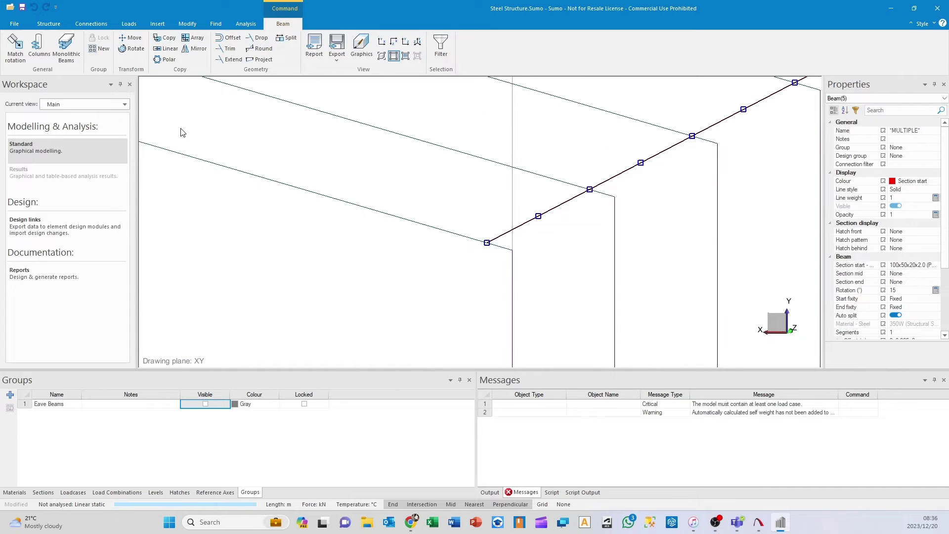
pyautogui.click(169, 50)
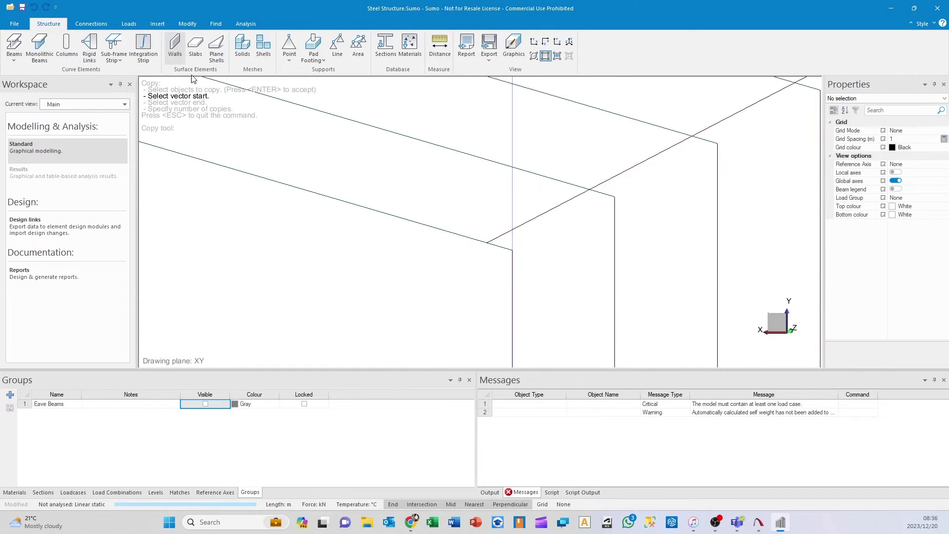
pyautogui.click(490, 247)
pyautogui.scroll(2, 425, 223)
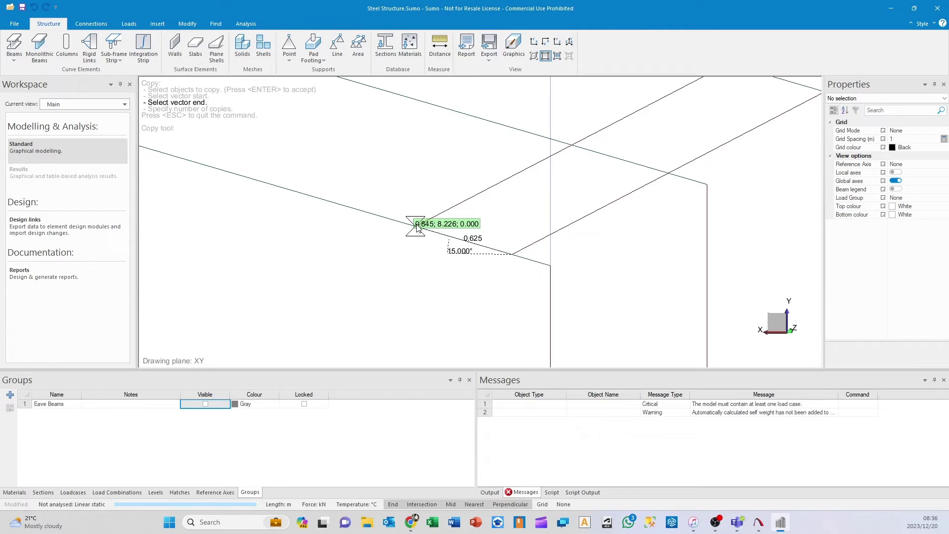
pyautogui.press('Tab')
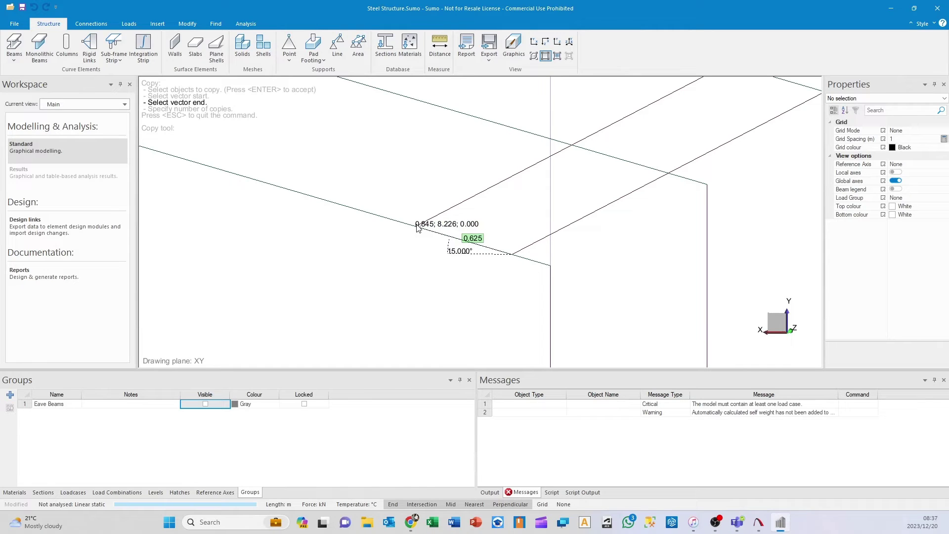
pyautogui.write('0.75')
pyautogui.press('Tab')
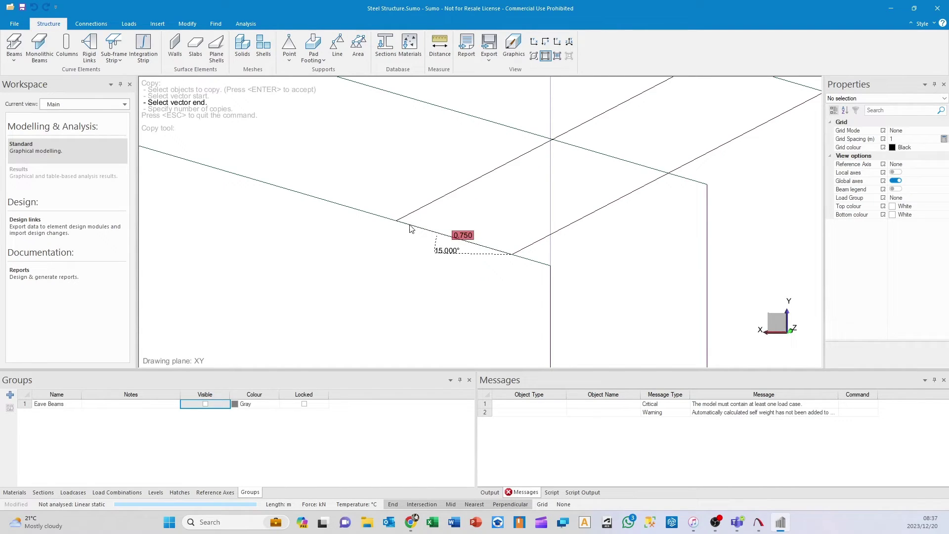
pyautogui.click(413, 229)
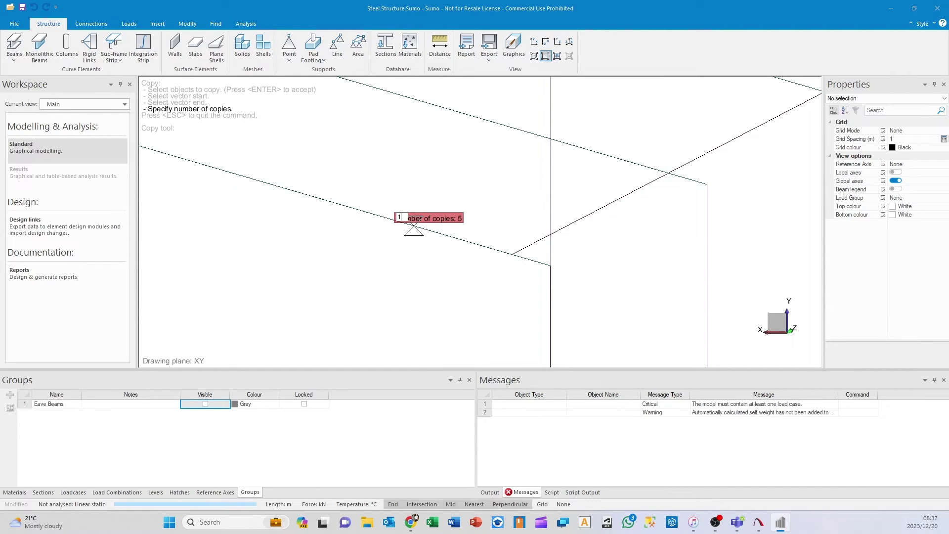
pyautogui.press('Return')
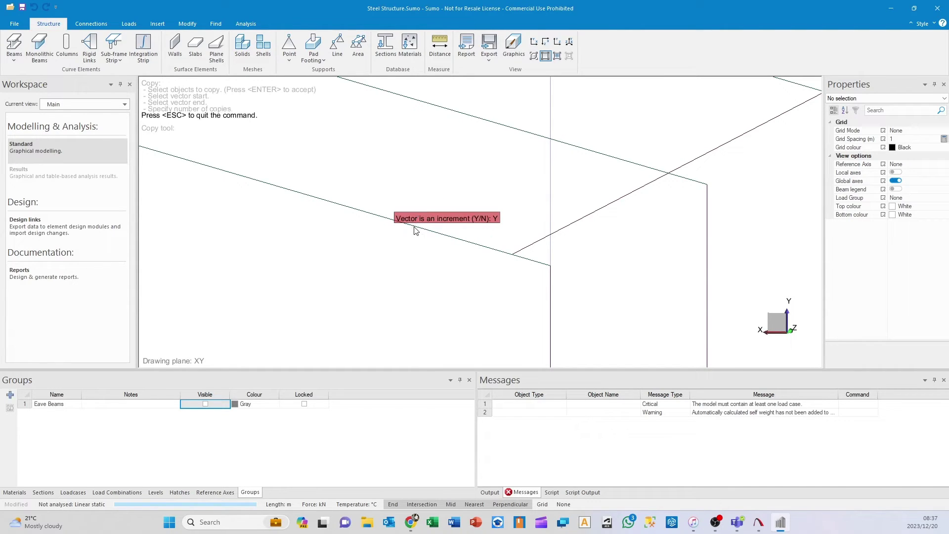
pyautogui.press('Return')
pyautogui.scroll(-6, 425, 247)
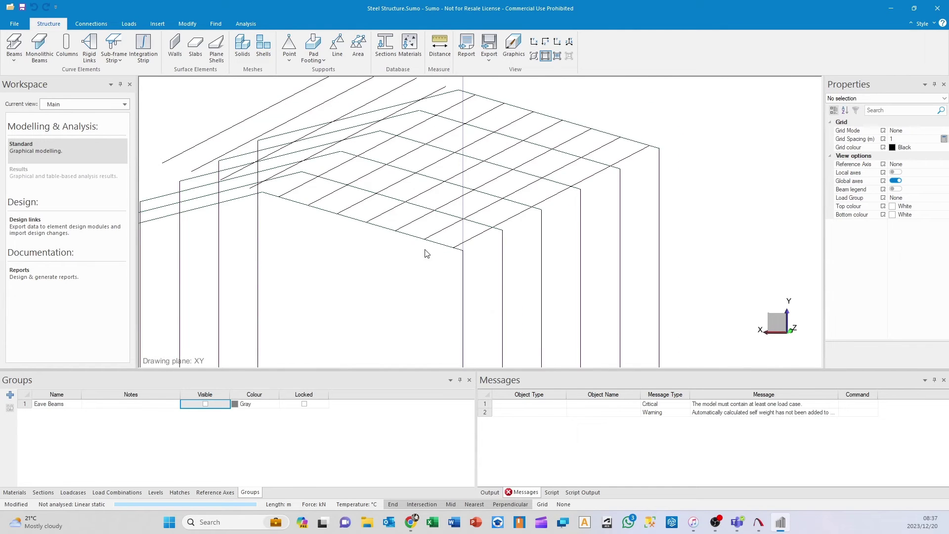
# - Delete the four rows of copied purlins that project beyond the ridge
pyautogui.moveTo(368, 226)
pyautogui.keyDown('shift'); pyautogui.mouseDown(button='middle')
pyautogui.moveTo(258, 220)
pyautogui.moveTo(354, 239)
pyautogui.mouseUp(button='middle'); pyautogui.keyUp('shift')
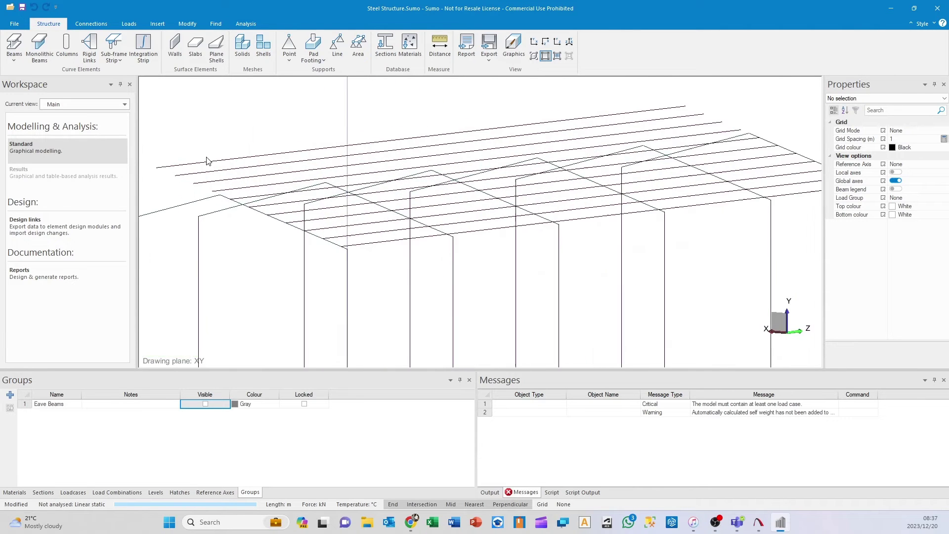
pyautogui.scroll(3, 243, 168)
pyautogui.moveTo(266, 132); pyautogui.dragTo(244, 206)
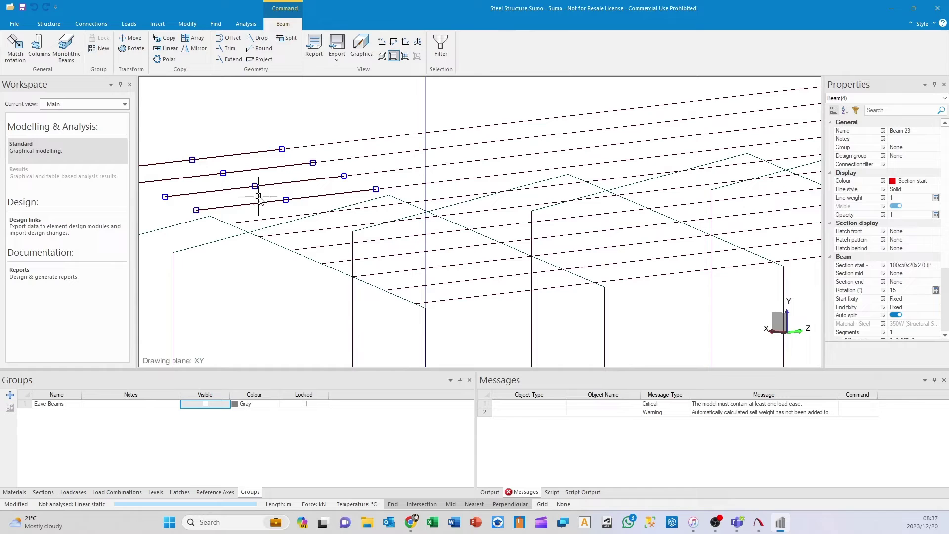
pyautogui.press('Escape')
pyautogui.scroll(-6, 363, 190)
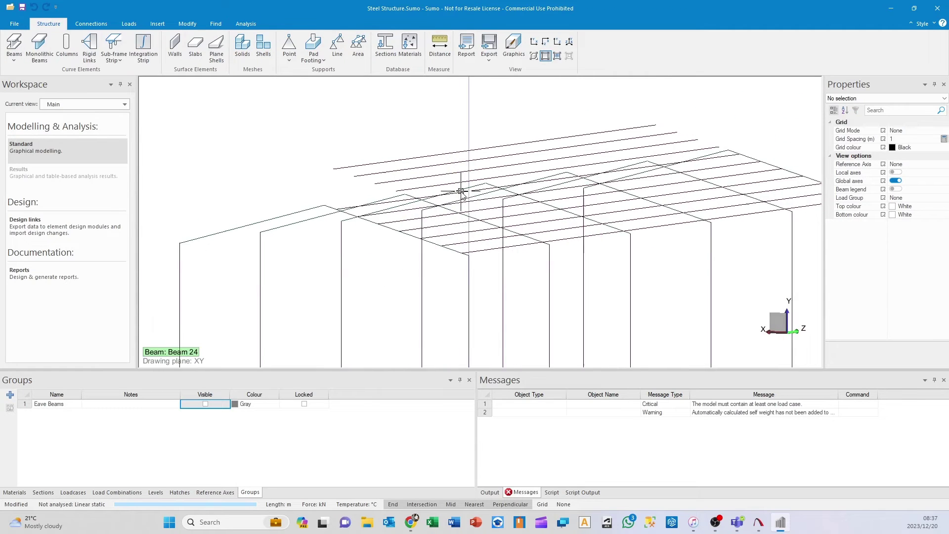
pyautogui.keyDown('shift'); pyautogui.moveTo(483, 189); pyautogui.dragTo(484, 183, button='middle'); pyautogui.keyUp('shift')
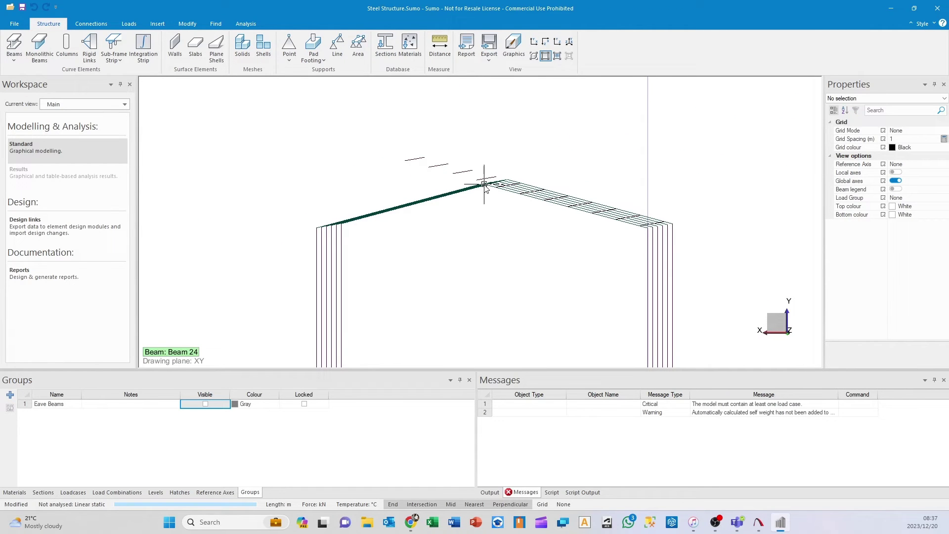
pyautogui.moveTo(501, 131); pyautogui.dragTo(398, 178)
pyautogui.scroll(3, 455, 172)
pyautogui.press('Delete')
pyautogui.scroll(8, 499, 179)
pyautogui.moveTo(491, 169); pyautogui.dragTo(457, 190)
pyautogui.scroll(-5, 496, 168)
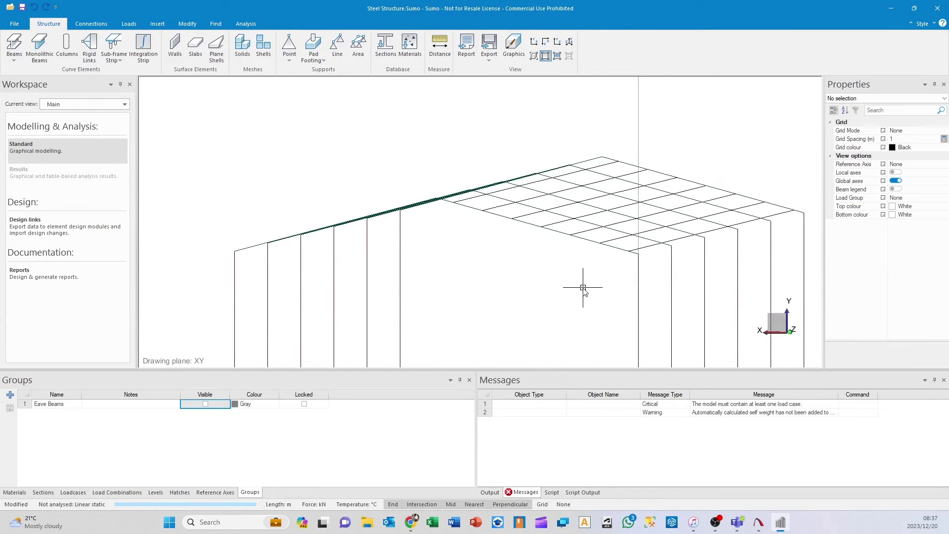
# - Try drawing one purlin along the opposite eave from the front frame to the rear frame, and delete it
pyautogui.keyDown('shift'); pyautogui.moveTo(583, 287); pyautogui.dragTo(588, 299, button='middle'); pyautogui.keyUp('shift')
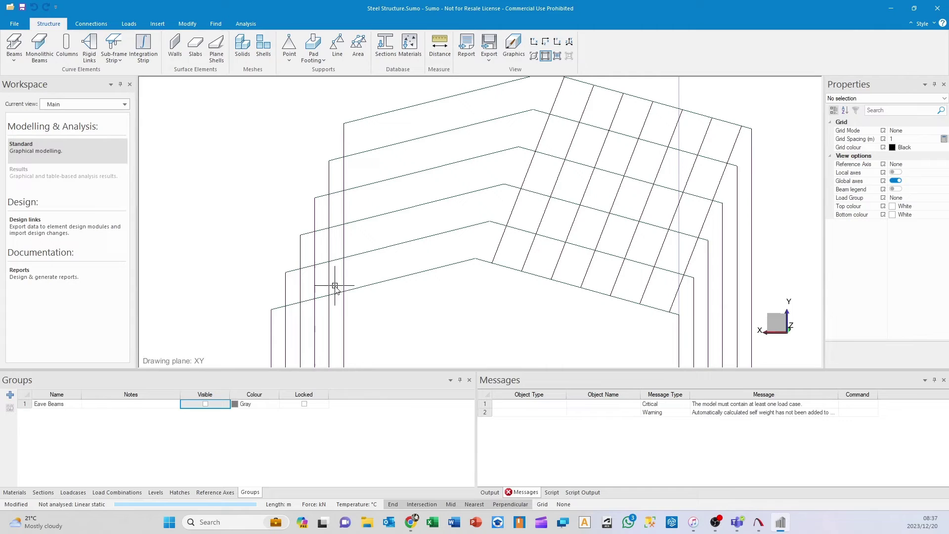
pyautogui.moveTo(279, 310); pyautogui.dragTo(275, 169, button='middle')
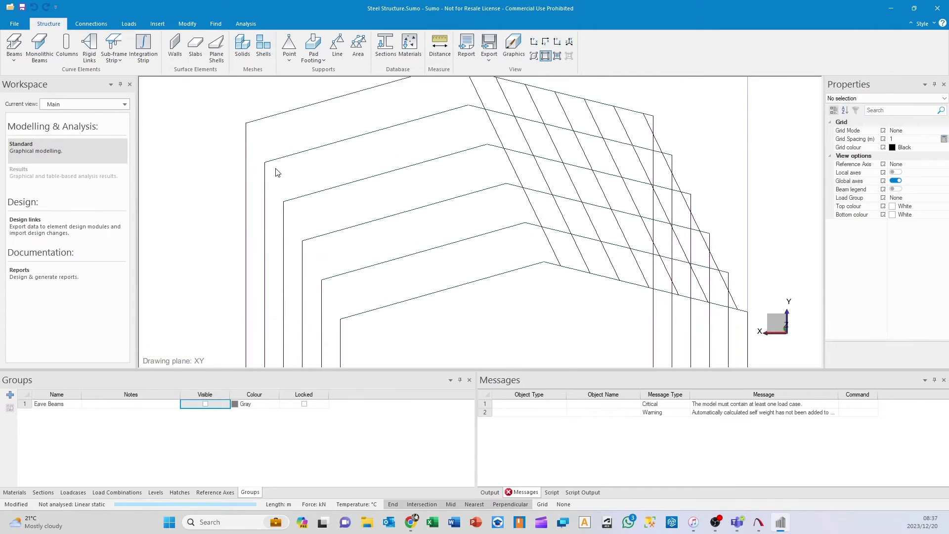
pyautogui.click(14, 44)
pyautogui.click(340, 319)
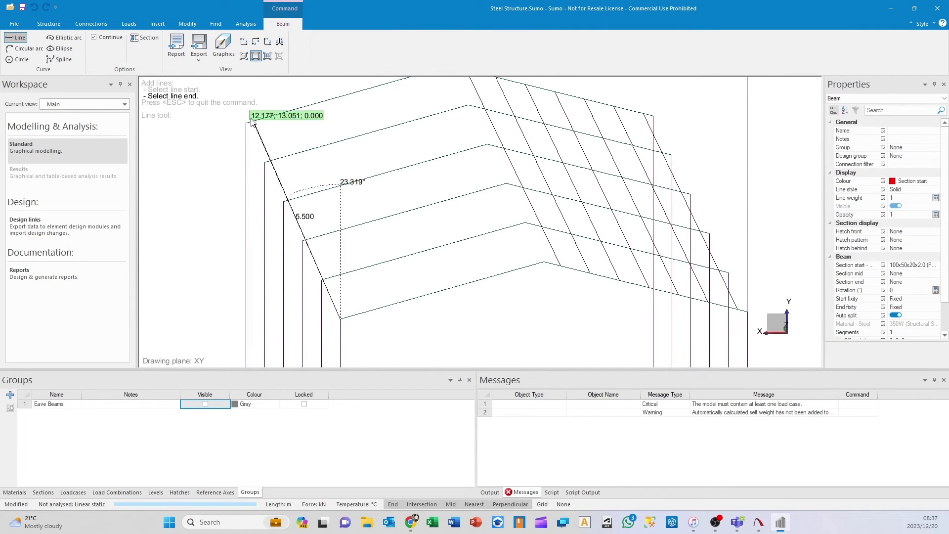
pyautogui.click(245, 123)
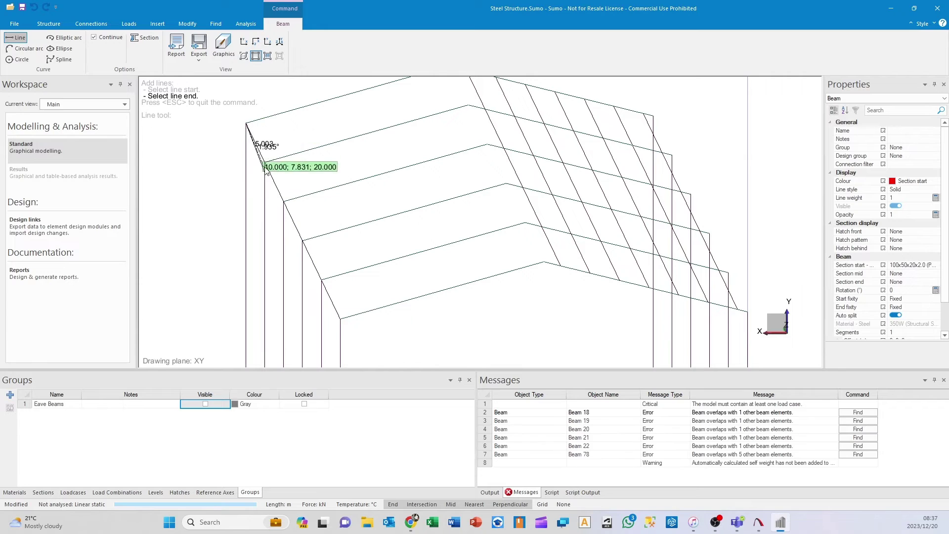
pyautogui.press('Escape')
pyautogui.press('Escape')
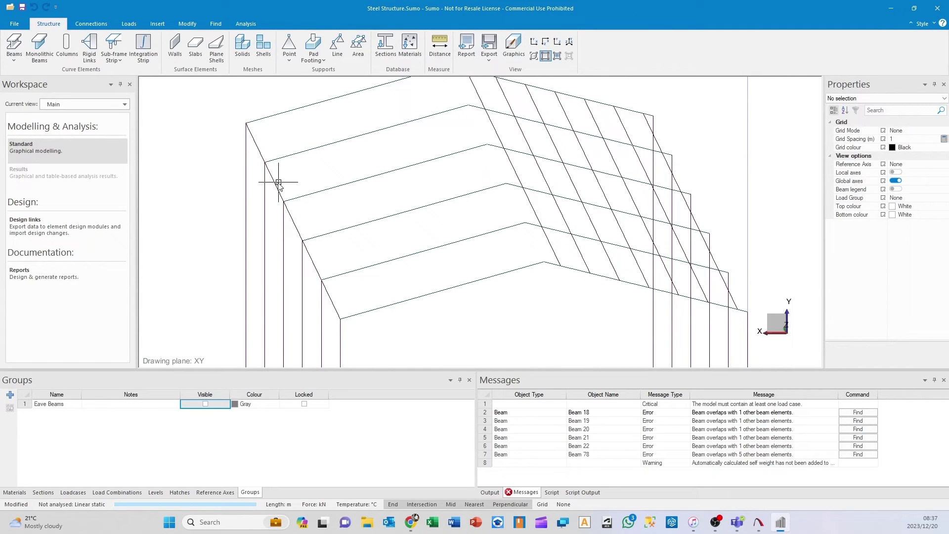
pyautogui.click(273, 181)
pyautogui.press('Delete')
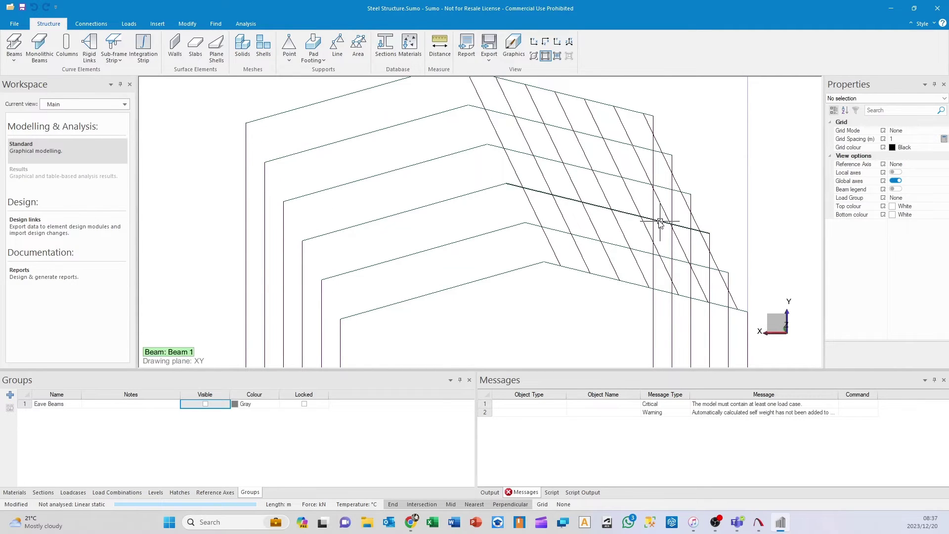
# - Copy the five purlins nearest the ridge to the opposite eave, using the front frame's column top as the destination
pyautogui.click(485, 103)
pyautogui.click(500, 143)
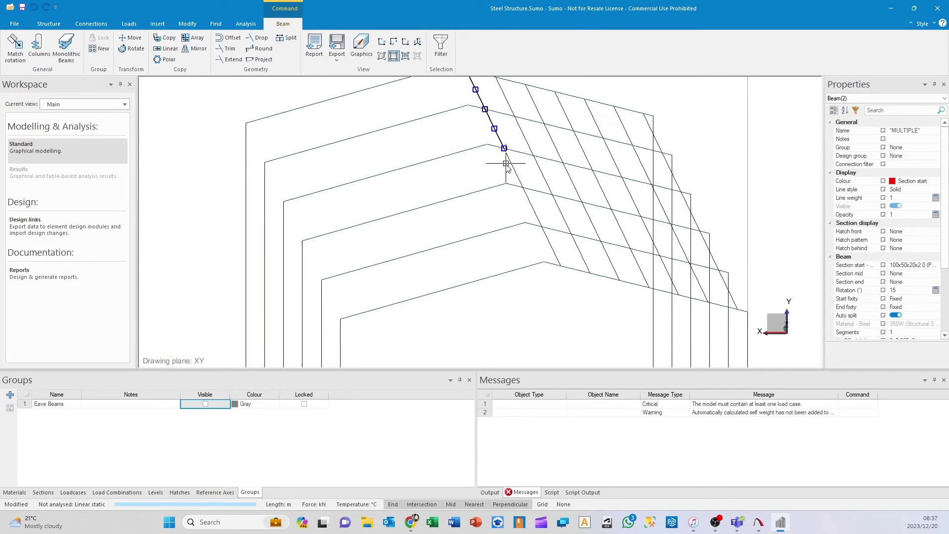
pyautogui.click(525, 191)
pyautogui.click(551, 245)
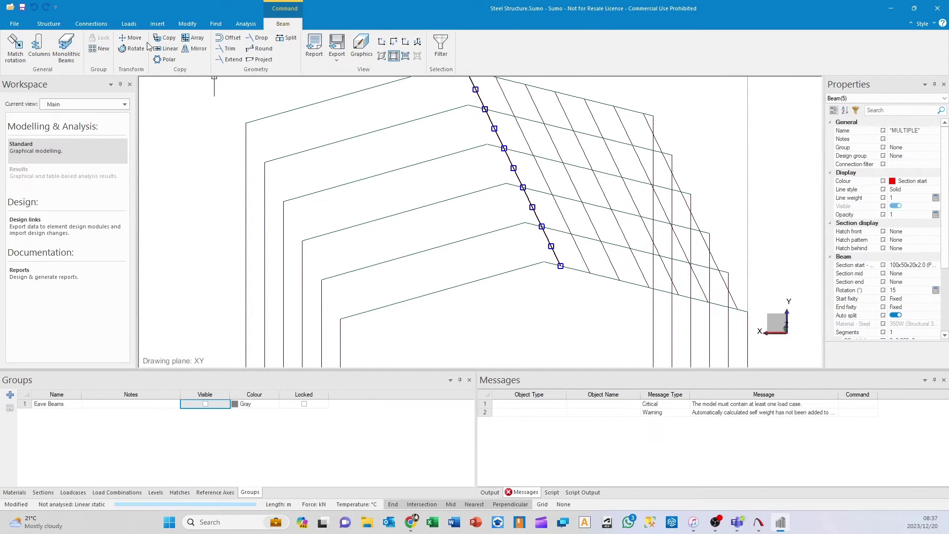
pyautogui.click(165, 38)
pyautogui.click(560, 266)
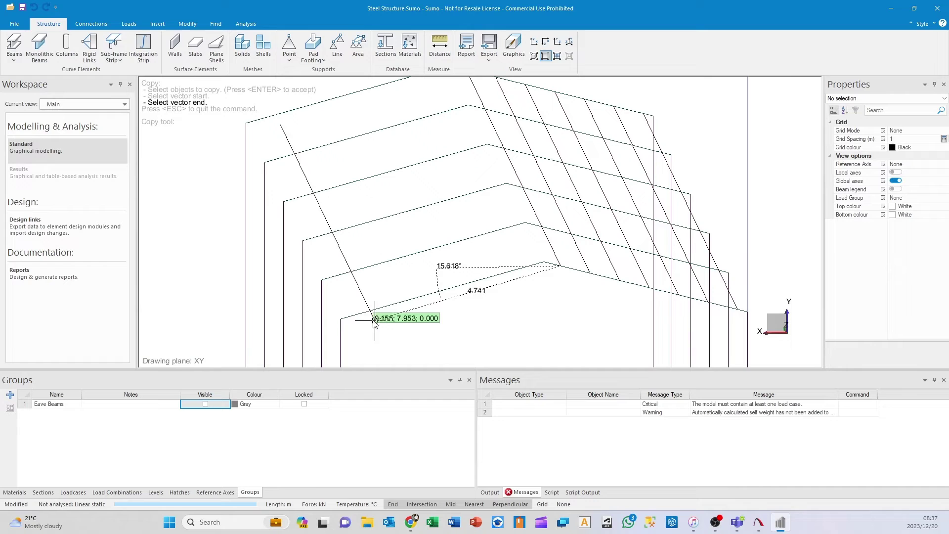
pyautogui.click(340, 319)
pyautogui.press('Escape')
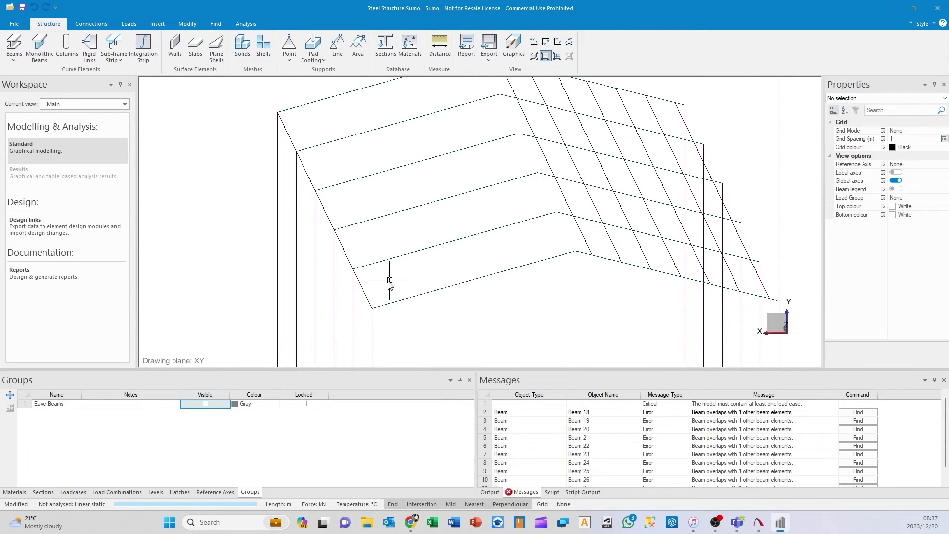
# - Move the five copied eave purlins 0.250 m up the opposite rafter slope at 15°
pyautogui.click(362, 289)
pyautogui.click(341, 247)
pyautogui.click(321, 208)
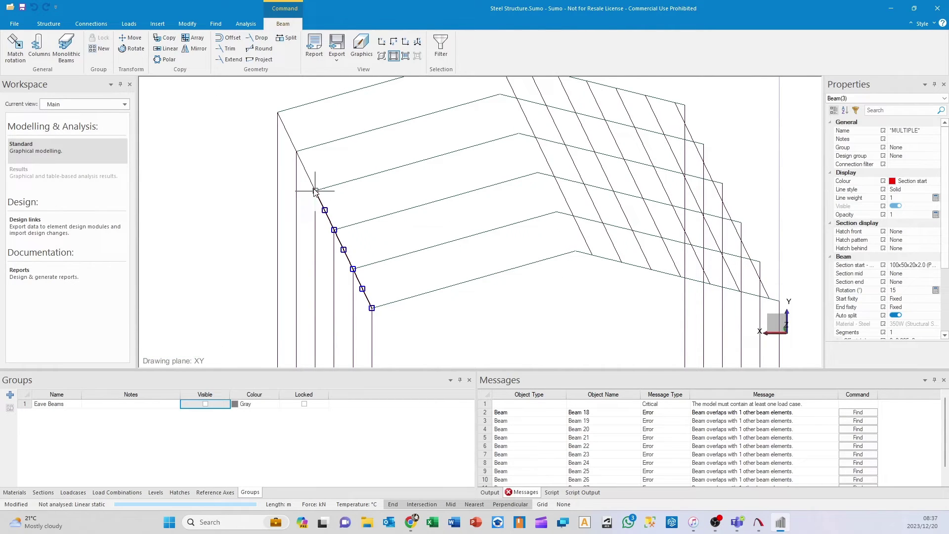
pyautogui.click(304, 171)
pyautogui.click(291, 143)
pyautogui.scroll(6, 398, 311)
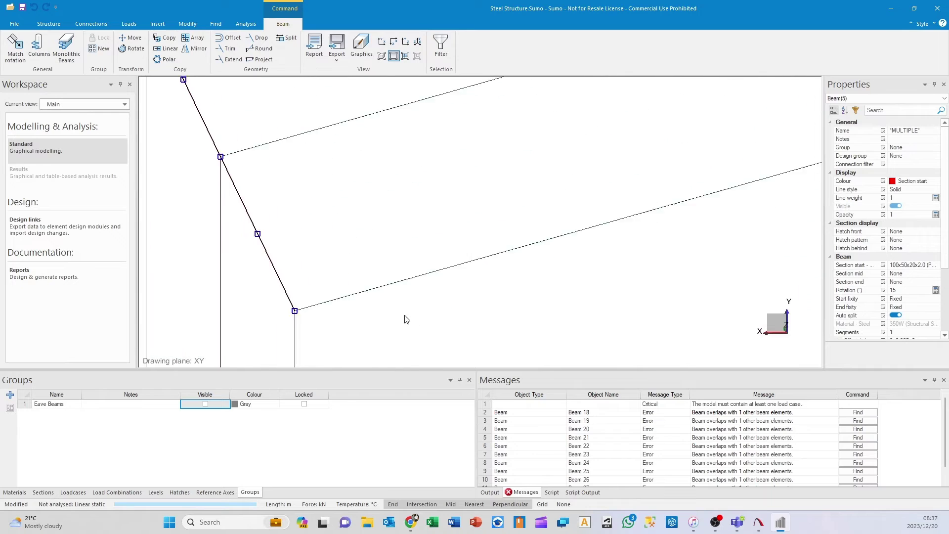
pyautogui.moveTo(405, 316); pyautogui.dragTo(375, 238, button='middle')
pyautogui.click(130, 37)
pyautogui.scroll(4, 280, 218)
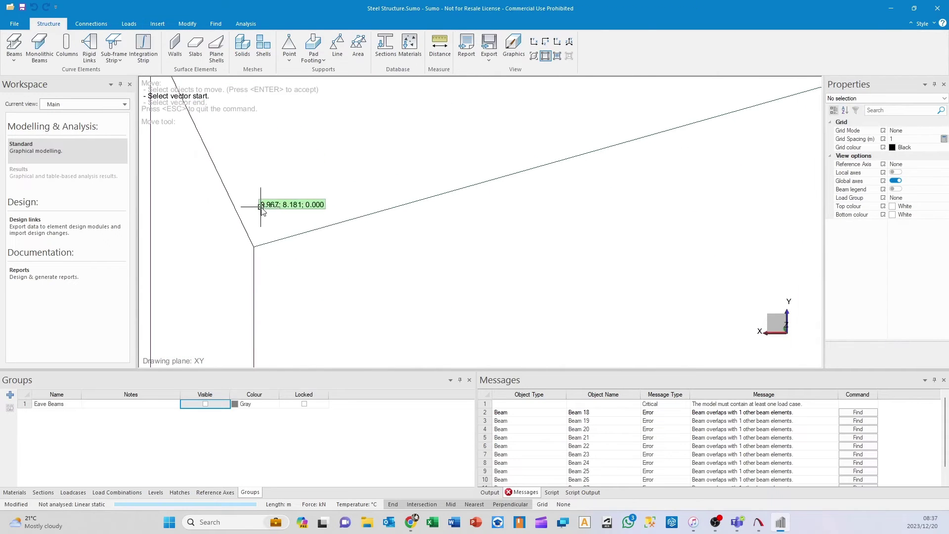
pyautogui.click(248, 252)
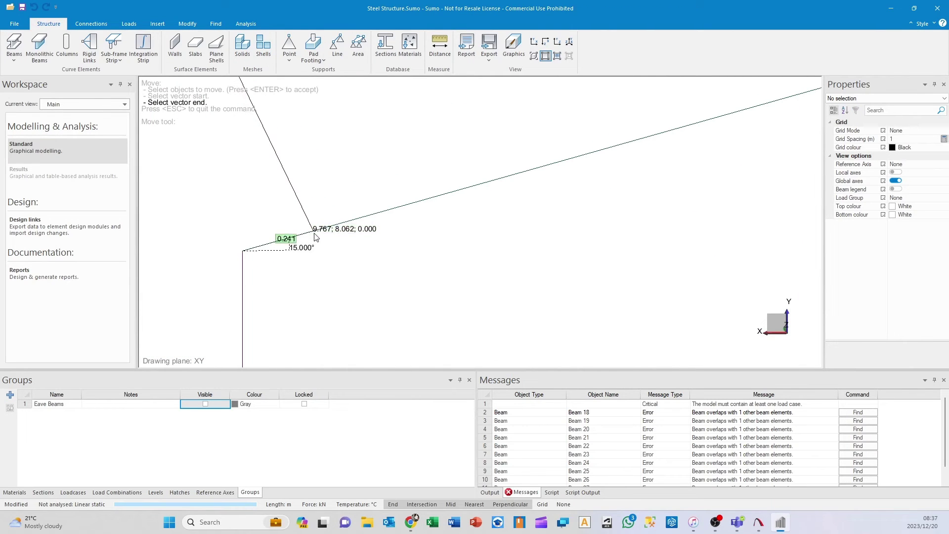
pyautogui.write('0.250')
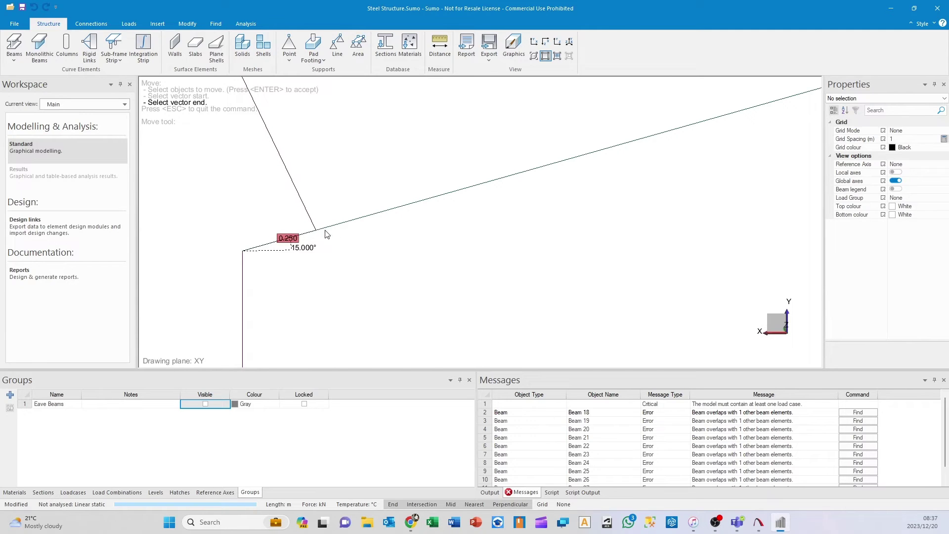
pyautogui.press('Return')
pyautogui.scroll(-5, 378, 263)
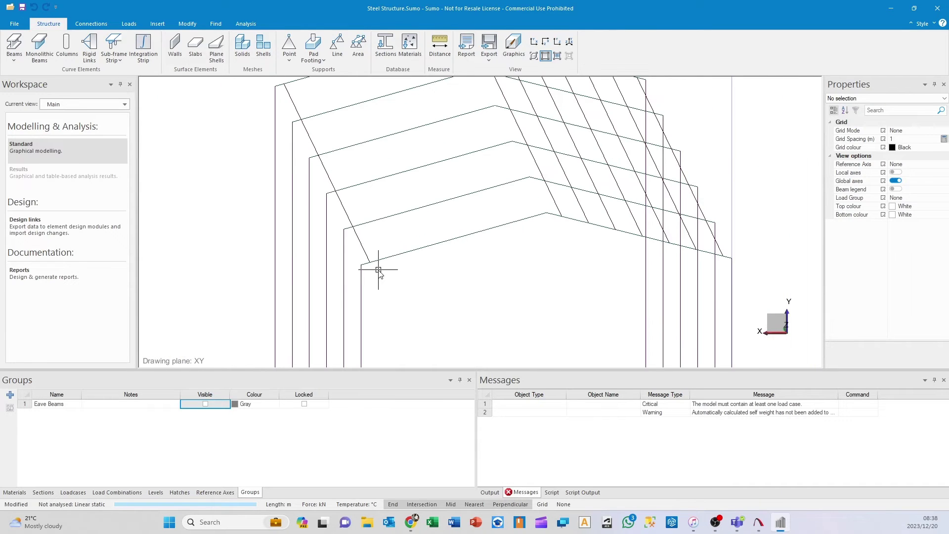
# - Match the rotation of the five moved purlins to the opposite-slope rafter, and select the front purlin to check its properties
pyautogui.click(364, 250)
pyautogui.click(343, 205)
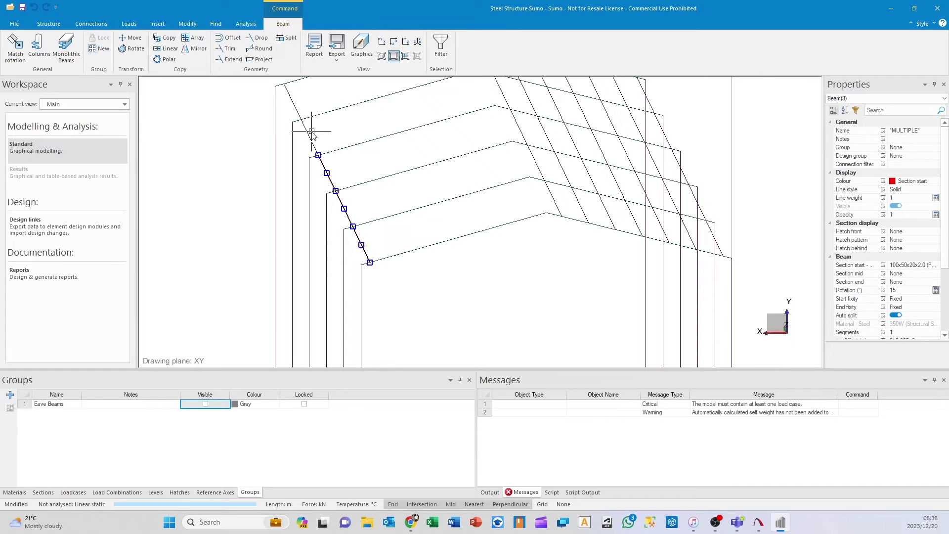
pyautogui.click(308, 133)
pyautogui.click(292, 100)
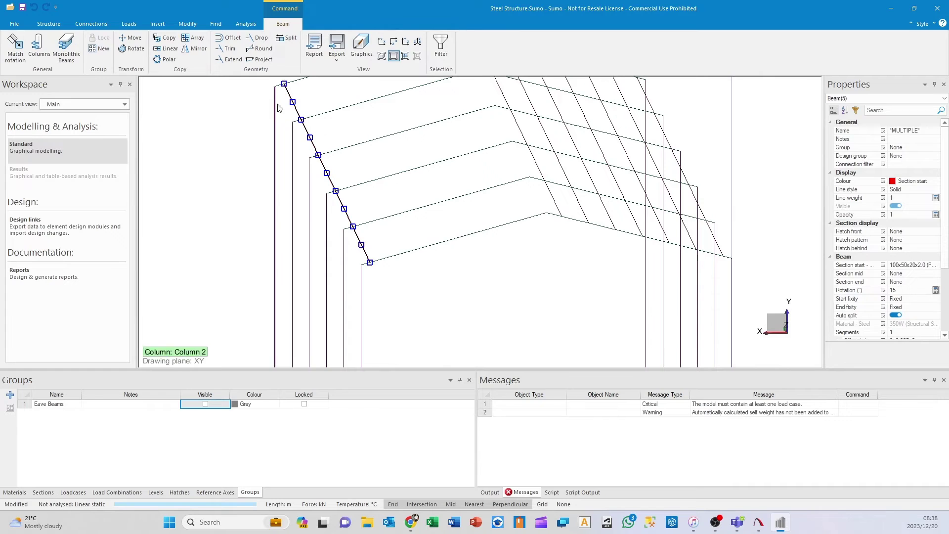
pyautogui.click(14, 48)
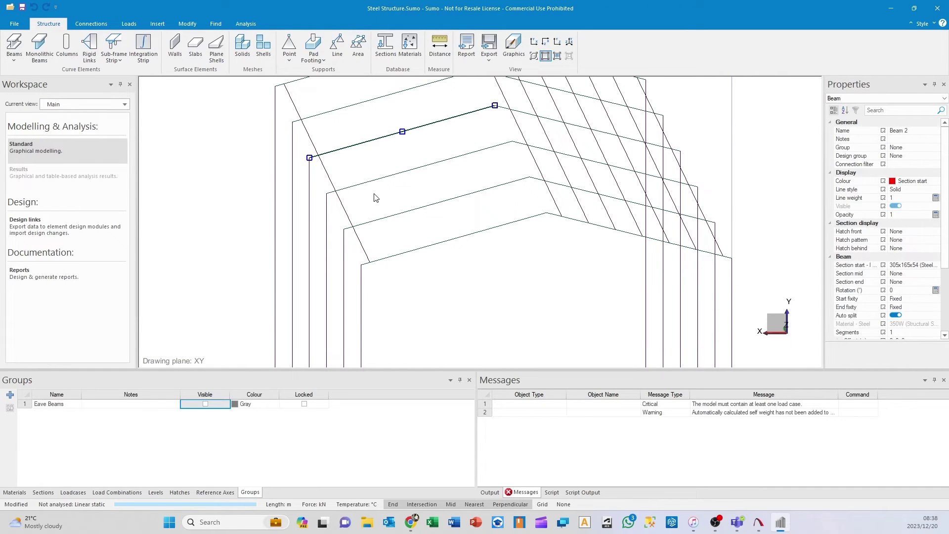
pyautogui.click(357, 239)
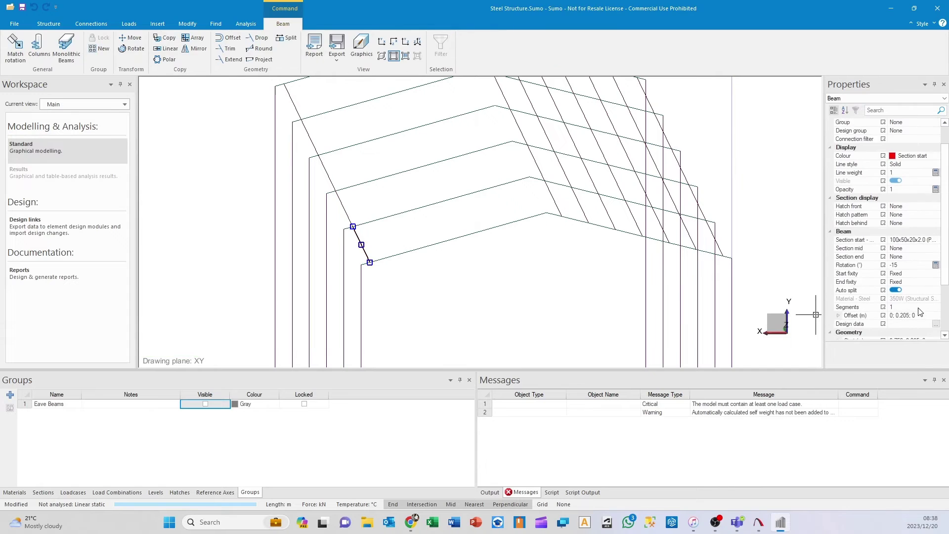
# - Display the structure as rendered solids and examine the purlin along the opposite eave
pyautogui.click(561, 313)
pyautogui.click(533, 56)
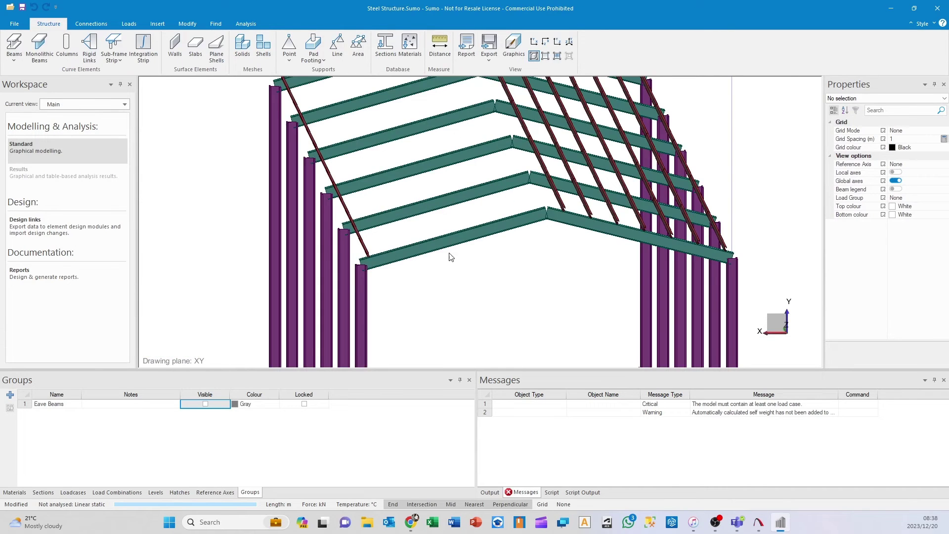
pyautogui.scroll(5, 432, 222)
pyautogui.moveTo(358, 201); pyautogui.dragTo(368, 228, button='middle')
# - Copy the five opposite-eave purlins up the rafter slope at 0.750 m increments and 15°, filling the slope to the ridge
pyautogui.click(546, 55)
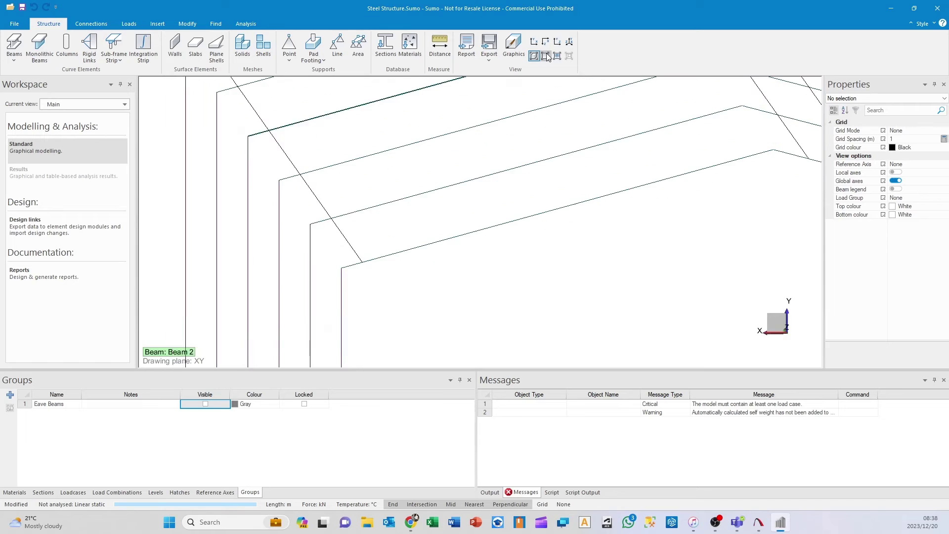
pyautogui.click(347, 241)
pyautogui.click(283, 152)
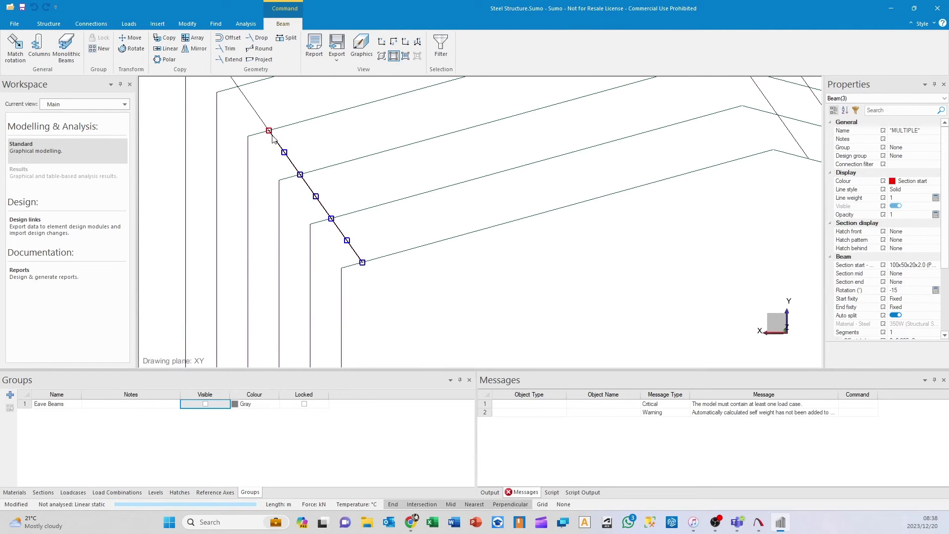
pyautogui.click(259, 119)
pyautogui.moveTo(259, 118); pyautogui.dragTo(283, 183, button='middle')
pyautogui.click(248, 130)
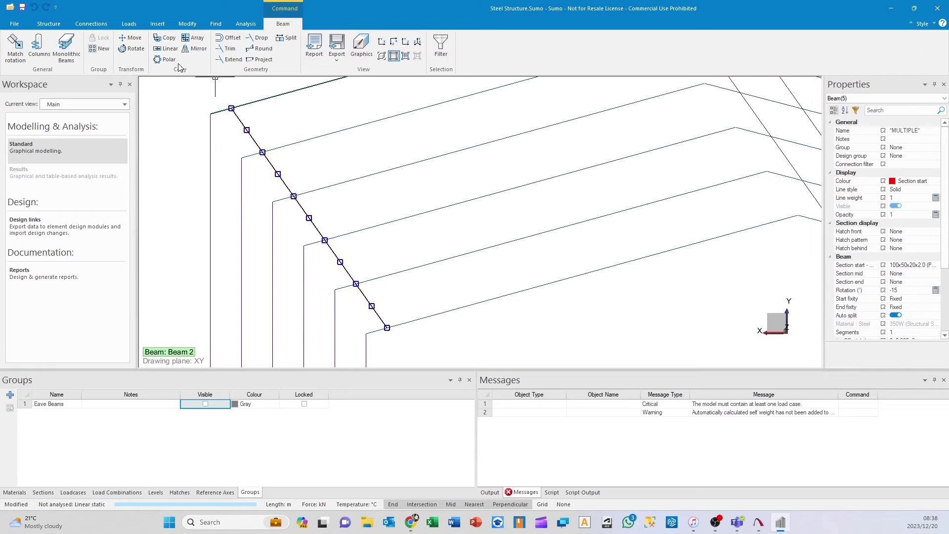
pyautogui.click(162, 49)
pyautogui.scroll(1, 482, 253)
pyautogui.scroll(3, 462, 255)
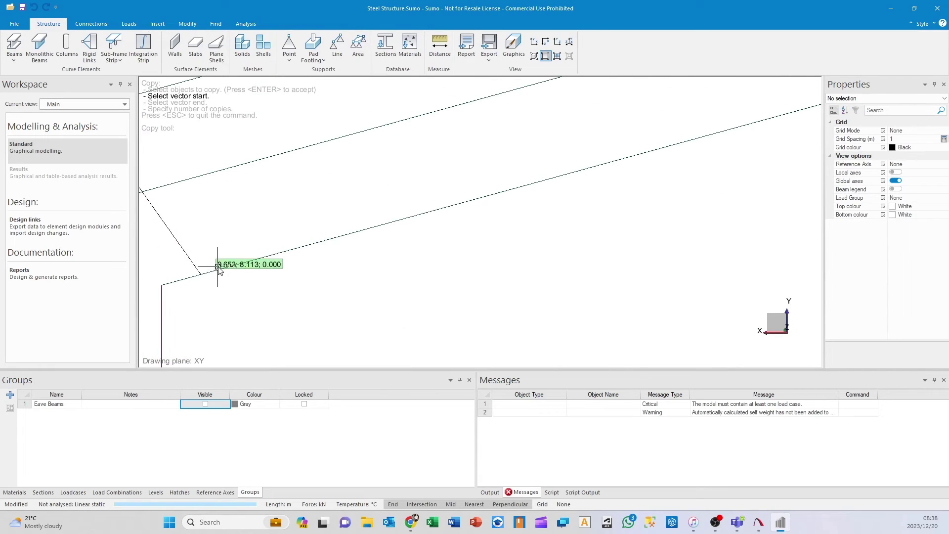
pyautogui.click(202, 275)
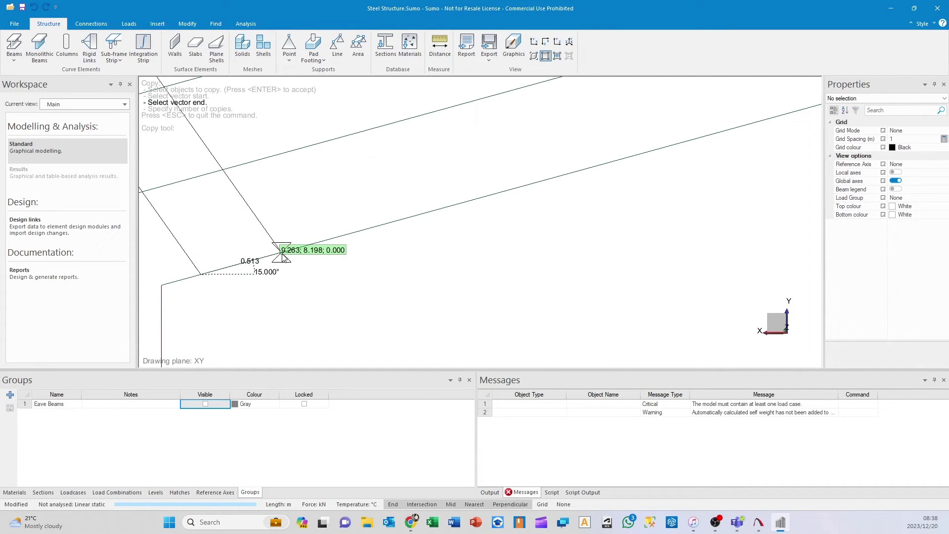
pyautogui.press('Tab')
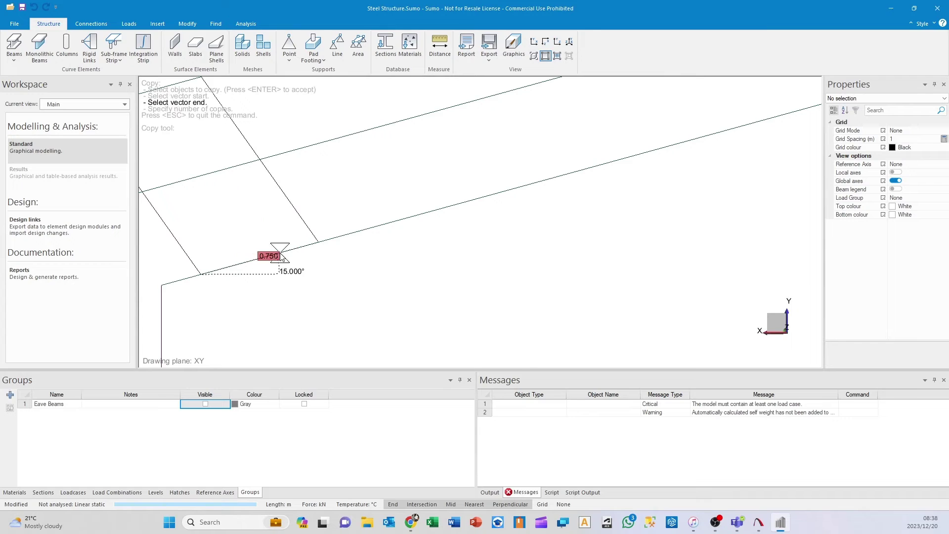
pyautogui.press('Return')
pyautogui.press('Return')
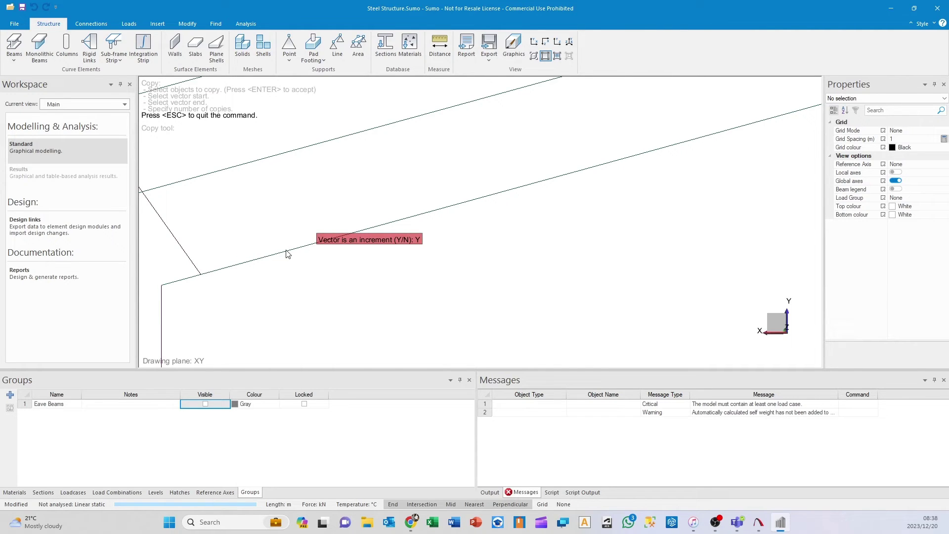
pyautogui.press('Return')
pyautogui.scroll(-6, 316, 254)
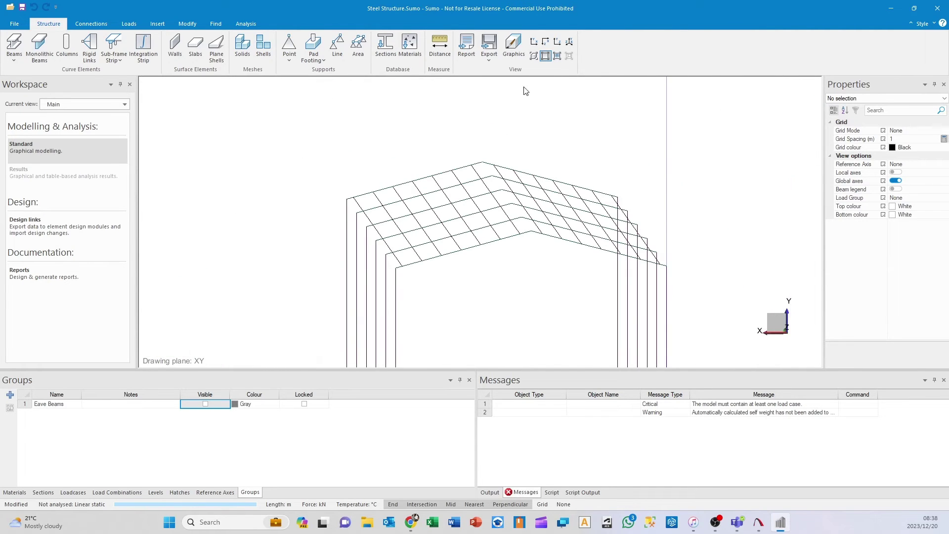
# - Examine the rendered 3D model to check the purlins' placement and orientation on both roof slopes
pyautogui.click(533, 55)
pyautogui.moveTo(547, 256)
pyautogui.keyDown('shift'); pyautogui.mouseDown(button='middle')
pyautogui.moveTo(525, 273)
pyautogui.moveTo(562, 201)
pyautogui.moveTo(538, 271)
pyautogui.moveTo(469, 159)
pyautogui.mouseUp(button='middle'); pyautogui.keyUp('shift')
pyautogui.scroll(1, 477, 165)
pyautogui.scroll(-1, 476, 165)
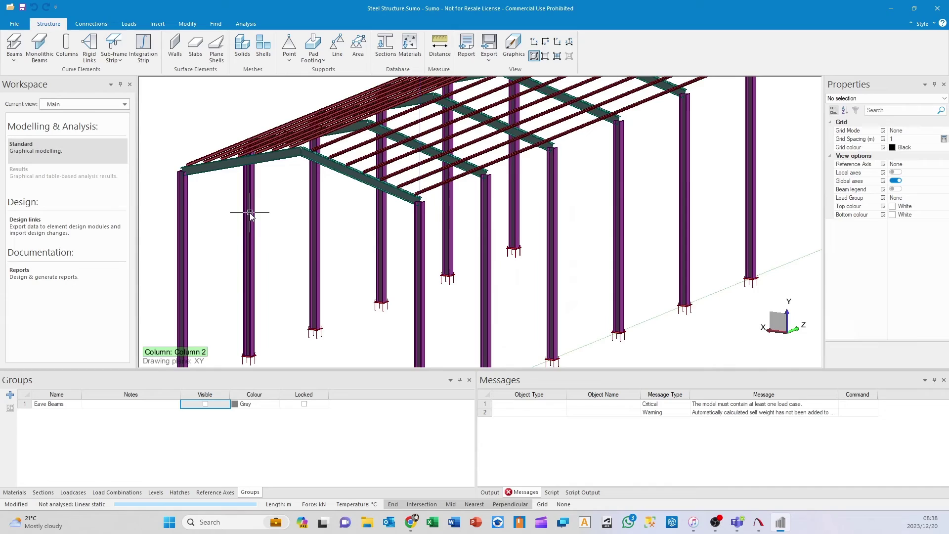
pyautogui.keyDown('shift'); pyautogui.moveTo(336, 267); pyautogui.dragTo(289, 190, button='middle'); pyautogui.keyUp('shift')
pyautogui.scroll(2, 304, 197)
pyautogui.scroll(-5, 289, 195)
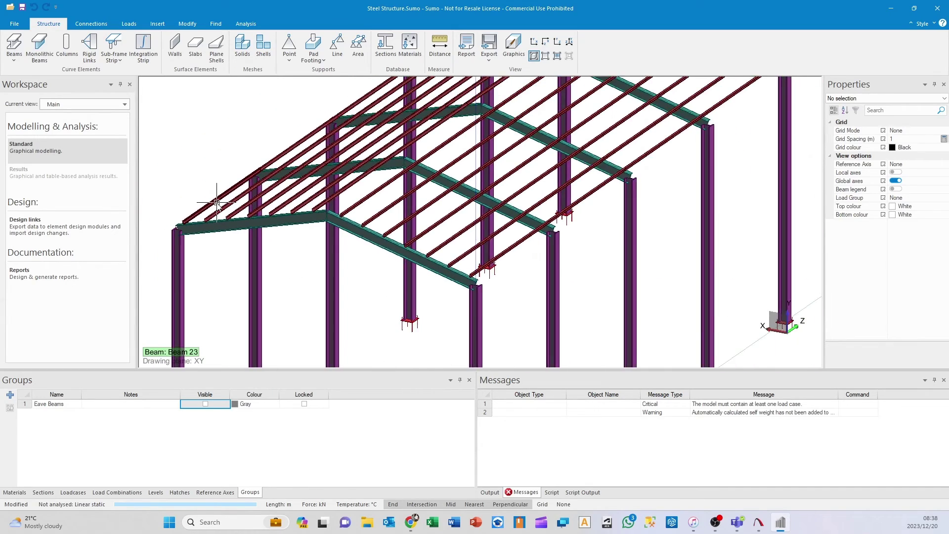
pyautogui.scroll(2, 244, 328)
pyautogui.moveTo(299, 271); pyautogui.dragTo(312, 319, button='middle')
# - Add a load case named DL and include self weight in it
pyautogui.click(73, 492)
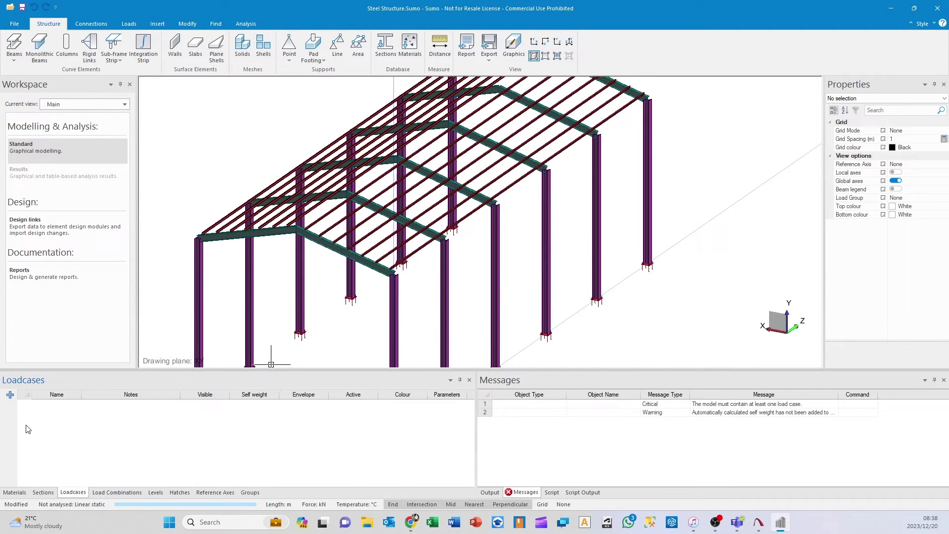
pyautogui.click(10, 395)
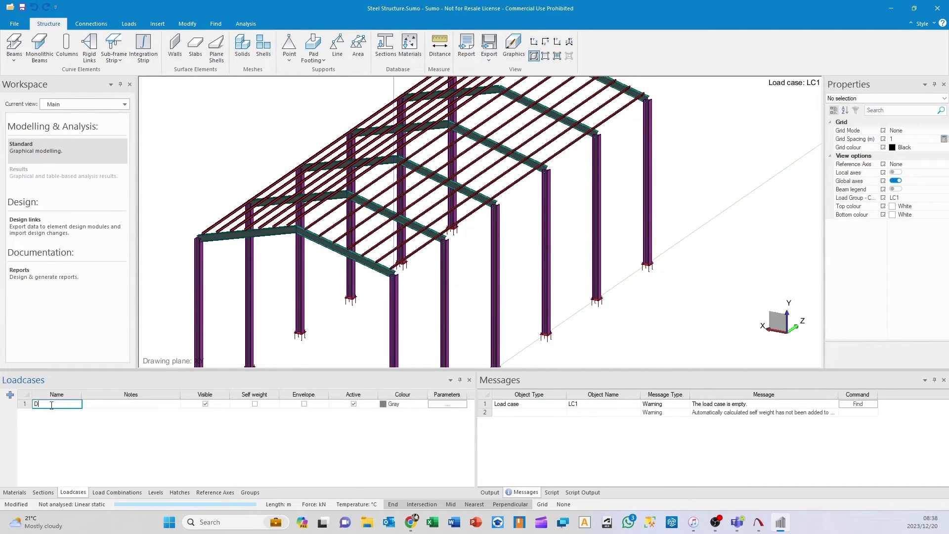
pyautogui.write('DL')
pyautogui.press('Return')
pyautogui.click(255, 404)
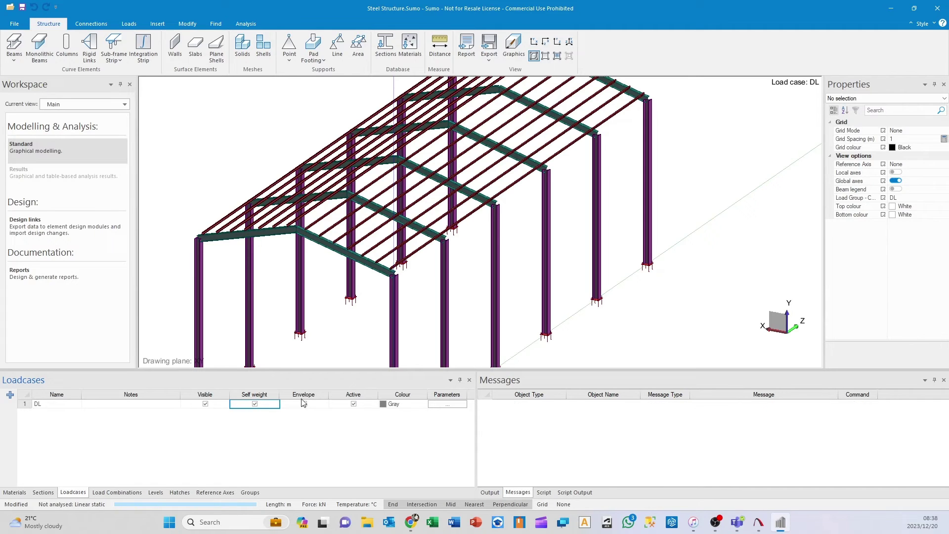
# - Try to solve the linear static analysis, saving the changes to Steel Structure.Sumo
pyautogui.scroll(-2, 649, 330)
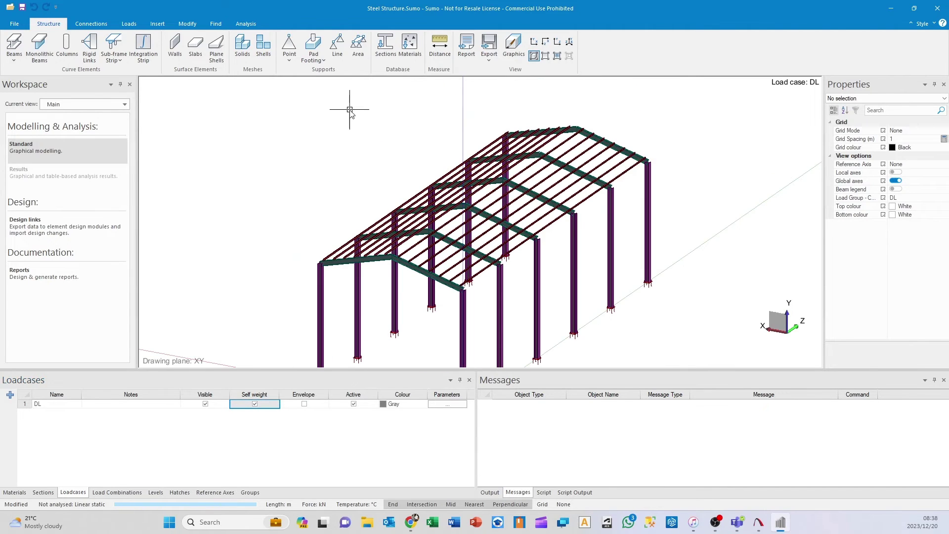
pyautogui.click(245, 24)
pyautogui.click(14, 45)
pyautogui.click(431, 283)
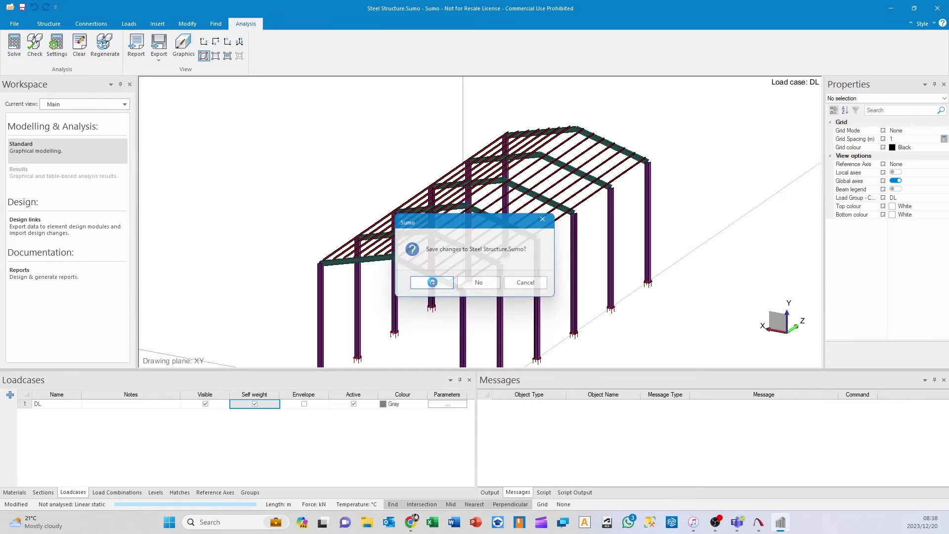
pyautogui.click(544, 275)
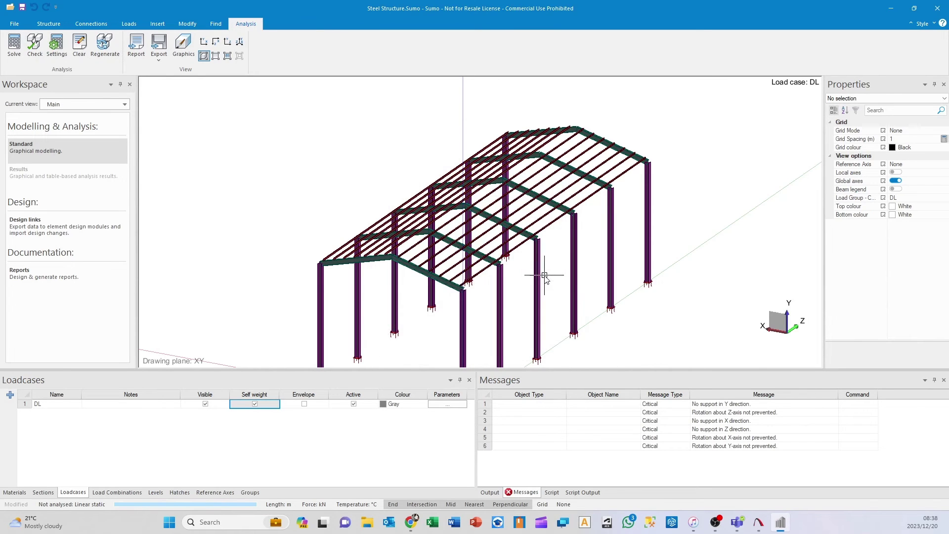
# - Start adding multiple point supports in the front elevation, with the X, Y and Z rotation types set to Free
pyautogui.moveTo(619, 329); pyautogui.dragTo(520, 294, button='middle')
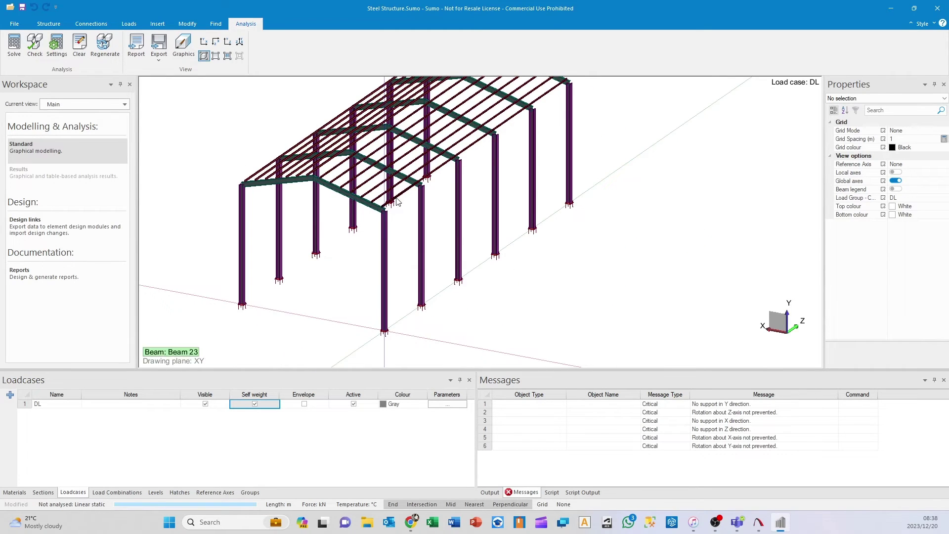
pyautogui.click(213, 42)
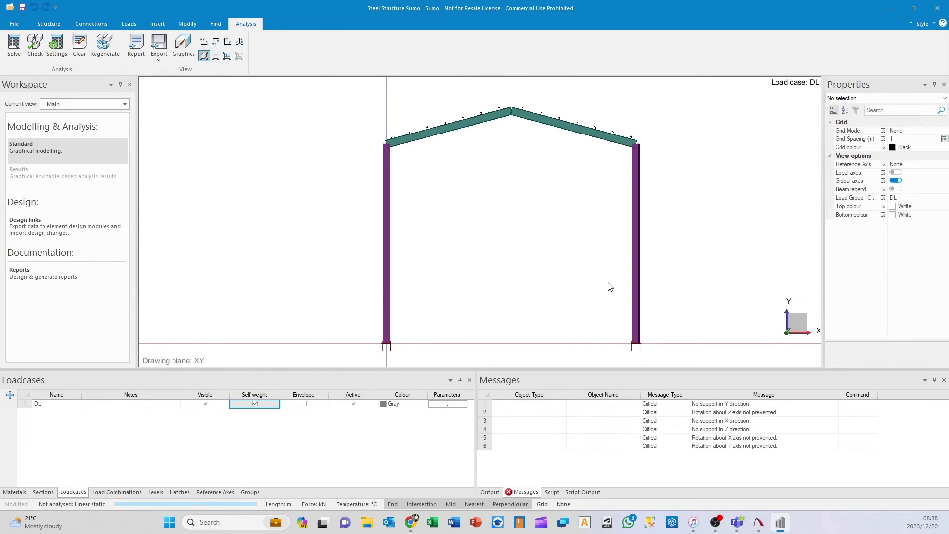
pyautogui.moveTo(458, 340); pyautogui.dragTo(400, 244, button='middle')
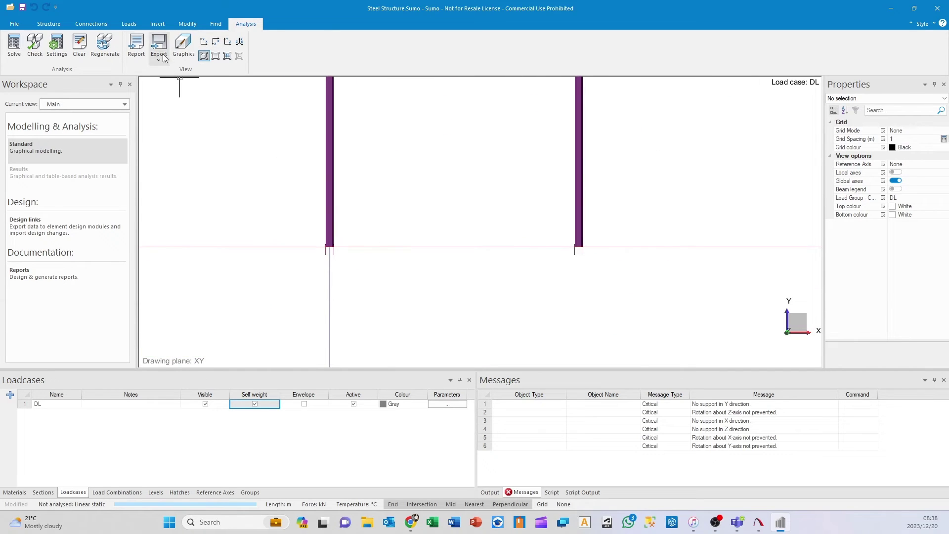
pyautogui.click(127, 24)
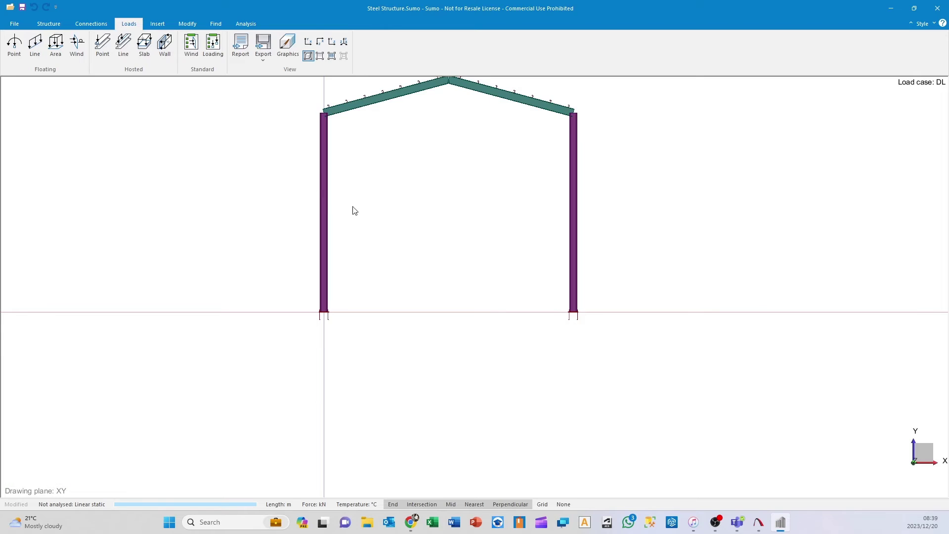
pyautogui.click(49, 24)
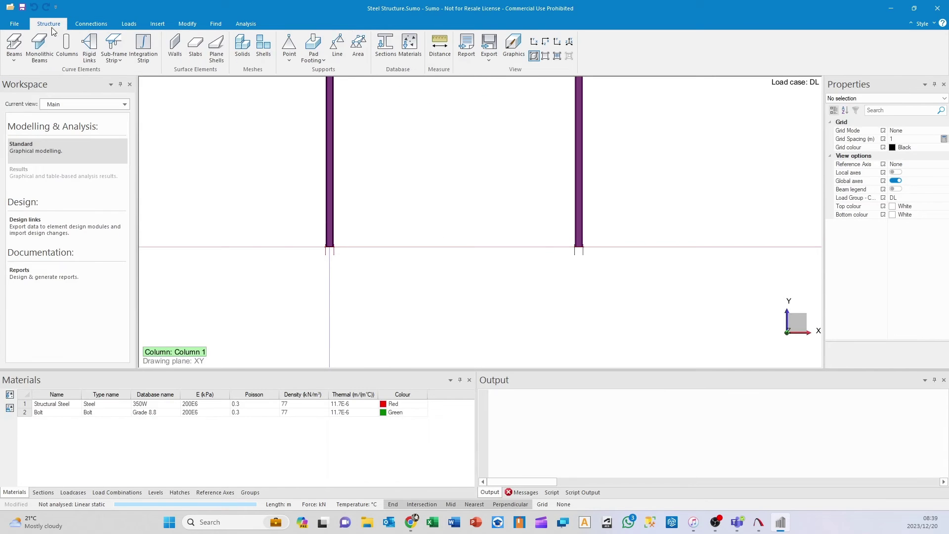
pyautogui.click(291, 63)
pyautogui.click(292, 81)
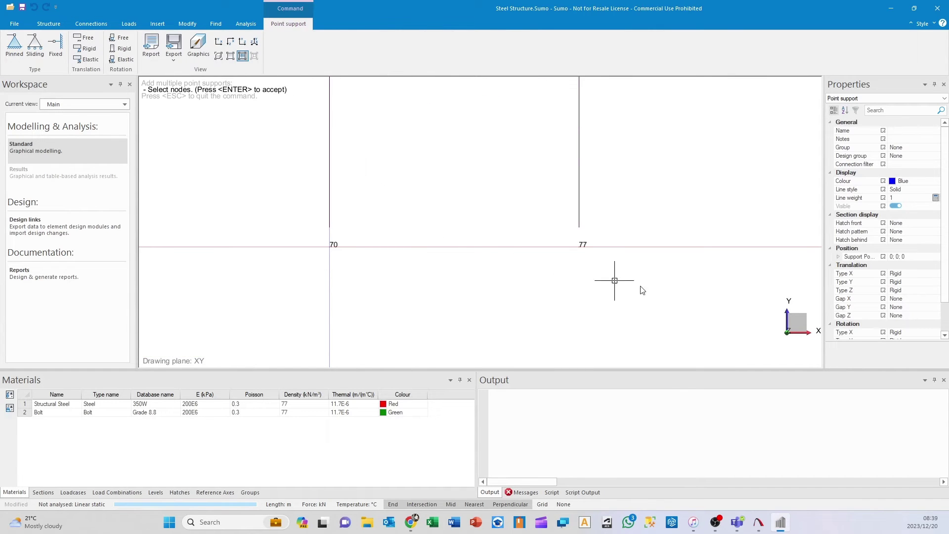
pyautogui.scroll(-1, 942, 322)
pyautogui.scroll(-1, 943, 322)
pyautogui.click(914, 316)
pyautogui.click(936, 315)
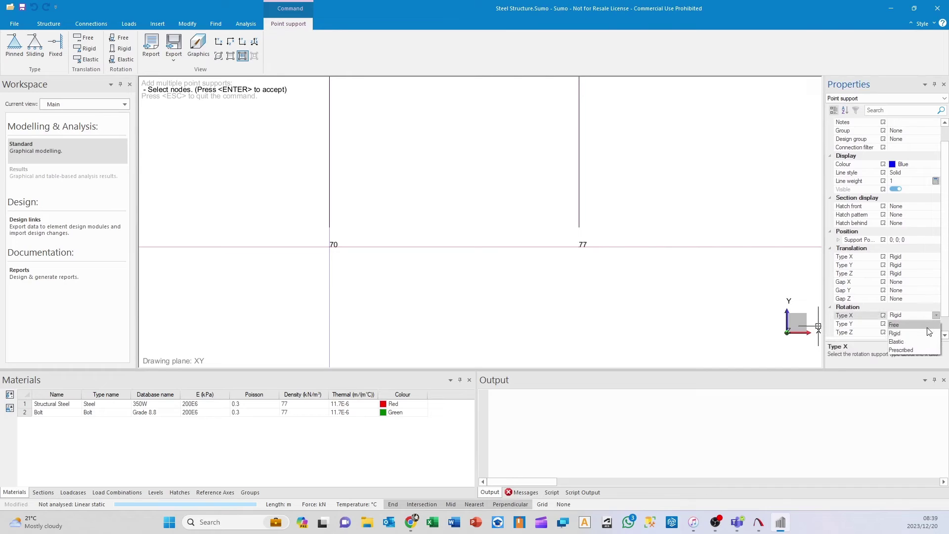
pyautogui.click(934, 326)
pyautogui.click(936, 324)
pyautogui.click(920, 332)
pyautogui.click(909, 332)
pyautogui.click(936, 332)
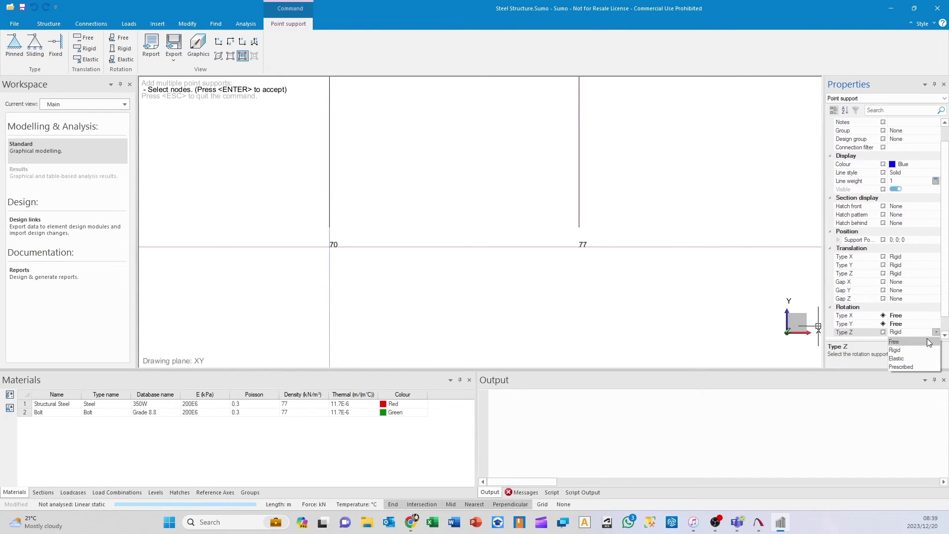
pyautogui.click(923, 341)
# - Place the point supports on all column base nodes of the portal frames
pyautogui.moveTo(655, 228); pyautogui.dragTo(302, 295)
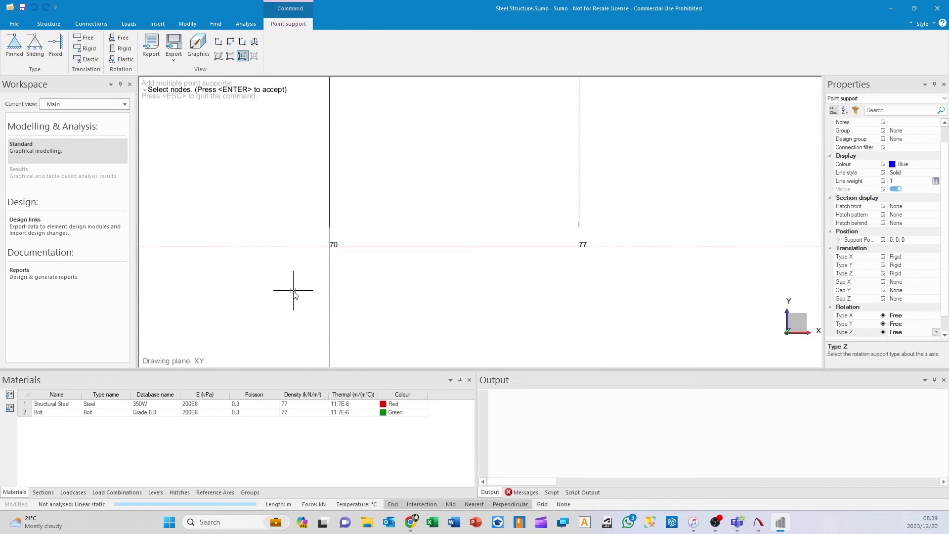
pyautogui.press('Return')
pyautogui.scroll(-1, 479, 237)
pyautogui.keyDown('shift'); pyautogui.moveTo(478, 237); pyautogui.dragTo(440, 273, button='middle'); pyautogui.keyUp('shift')
pyautogui.scroll(-3, 491, 295)
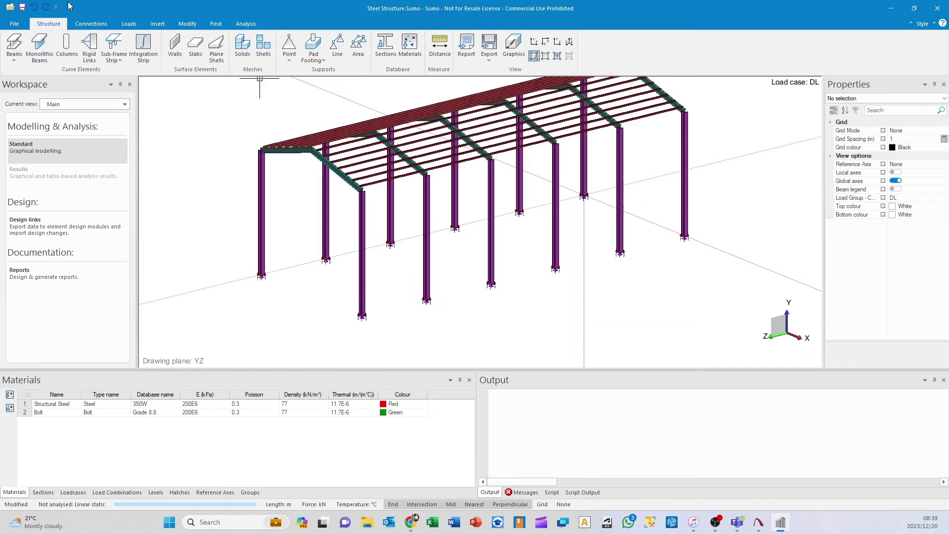
# - Save the model and run the linear static analysis
pyautogui.click(21, 9)
pyautogui.click(246, 24)
pyautogui.click(13, 44)
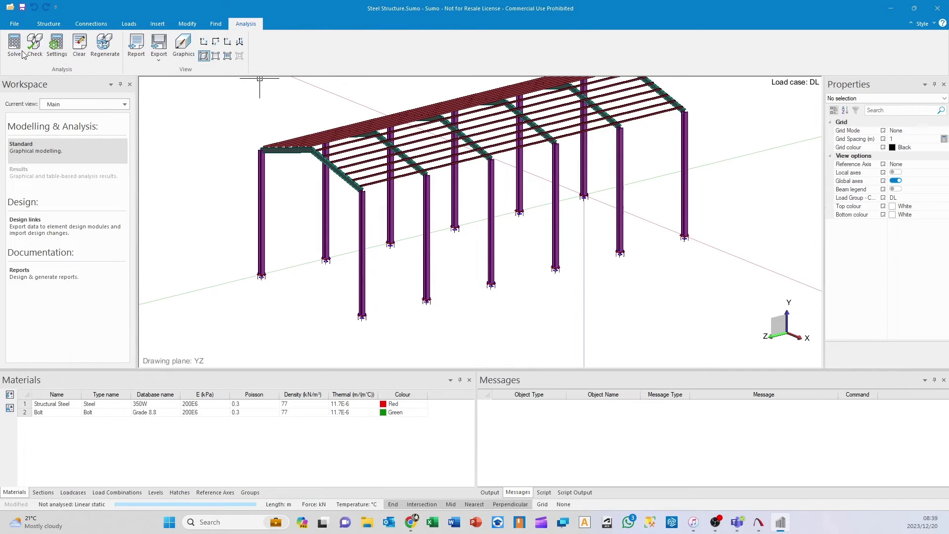
# - Open the analysis results and animate the total displacements for load case DL
pyautogui.click(90, 177)
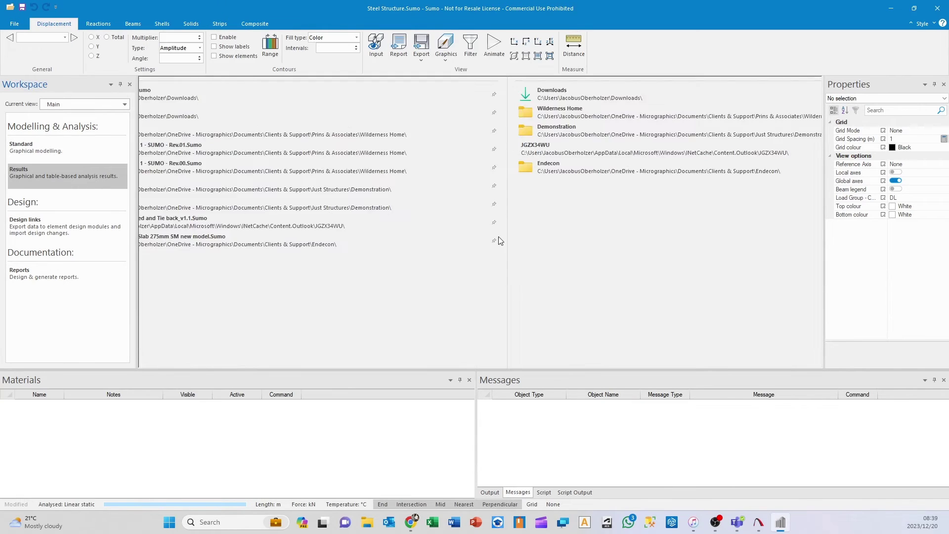
pyautogui.scroll(10, 494, 207)
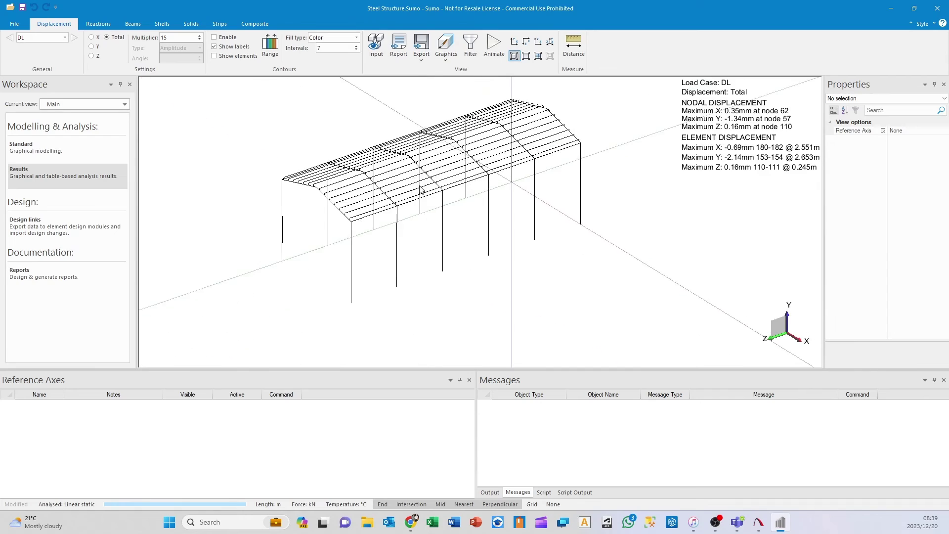
pyautogui.click(494, 44)
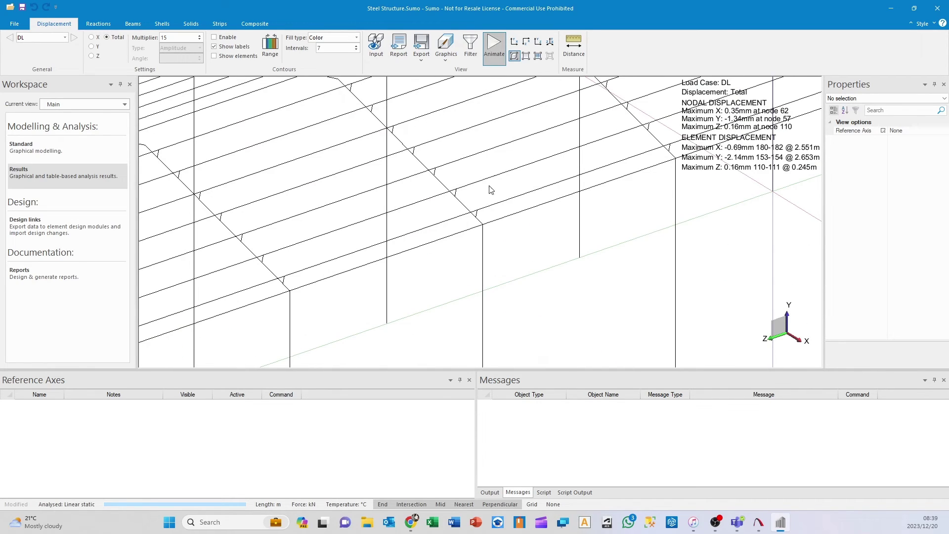
pyautogui.scroll(-2, 508, 209)
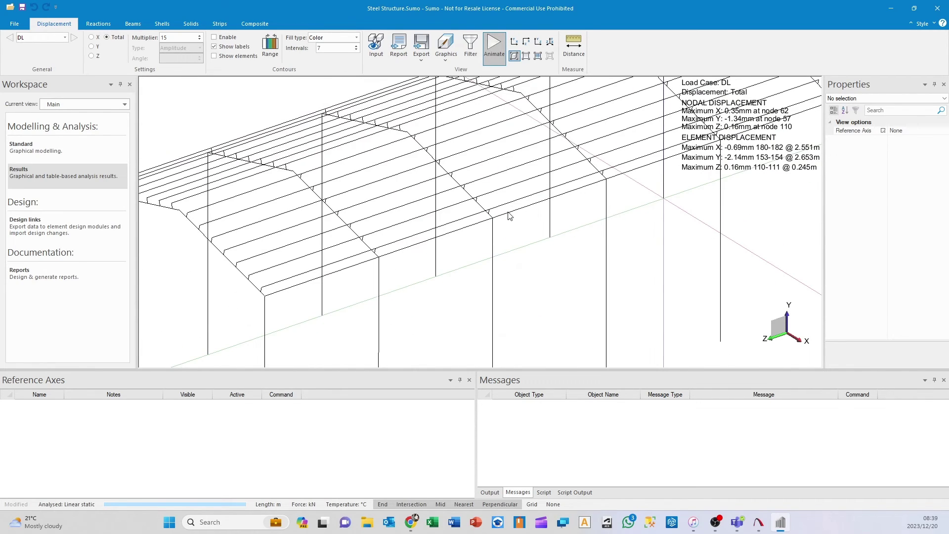
pyautogui.scroll(-3, 734, 115)
pyautogui.moveTo(574, 245); pyautogui.dragTo(438, 297, button='middle')
pyautogui.scroll(-2, 409, 291)
# - Review the support reactions for load case DL, and display the beam axial forces
pyautogui.click(98, 23)
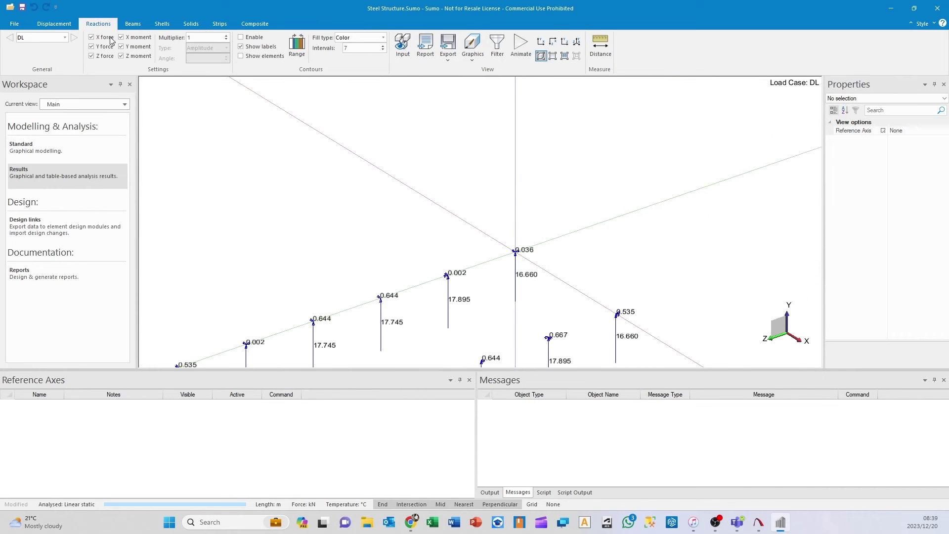
pyautogui.moveTo(381, 271); pyautogui.dragTo(381, 153, button='middle')
pyautogui.scroll(1, 488, 270)
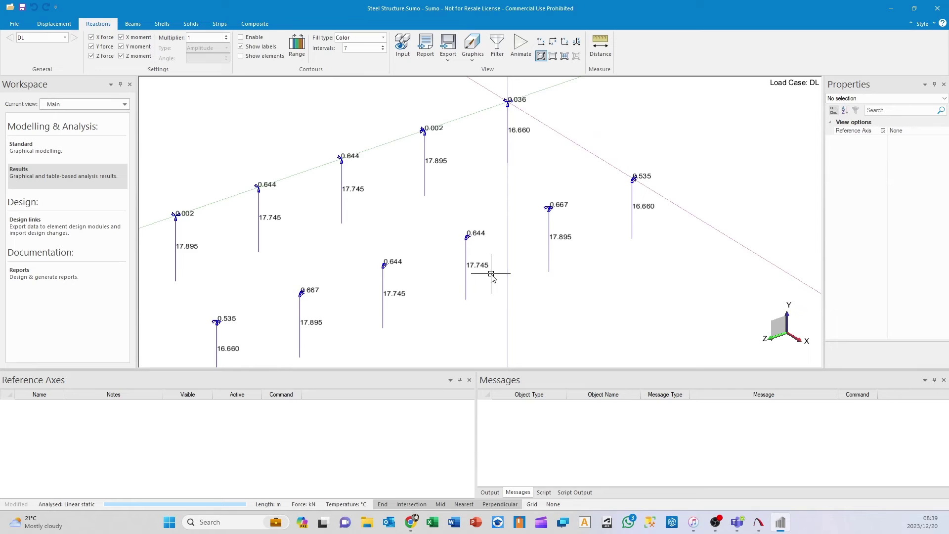
pyautogui.moveTo(425, 269); pyautogui.dragTo(505, 300, button='middle')
pyautogui.click(132, 23)
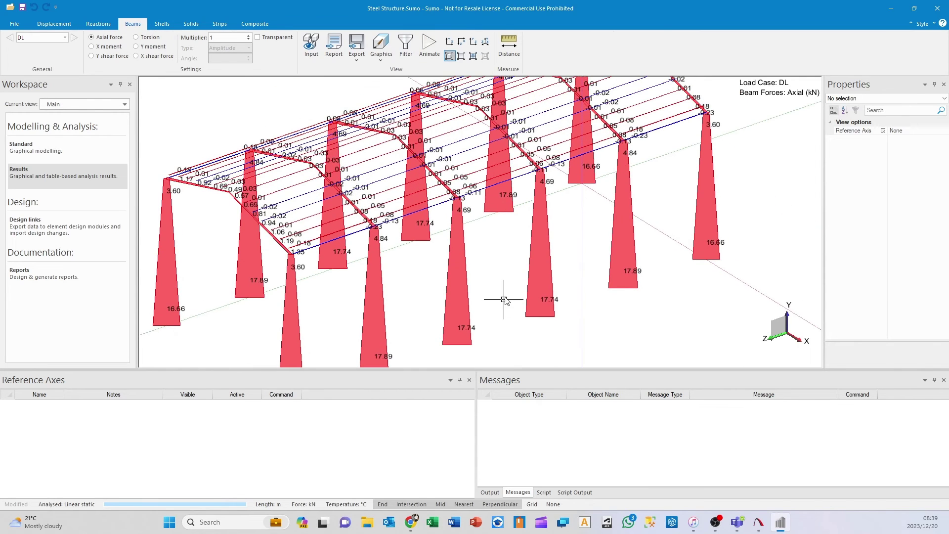
# - Review the beam X moment and Y shear force diagrams for load case DL, and check the shell and solid results
pyautogui.click(116, 49)
pyautogui.scroll(3, 247, 133)
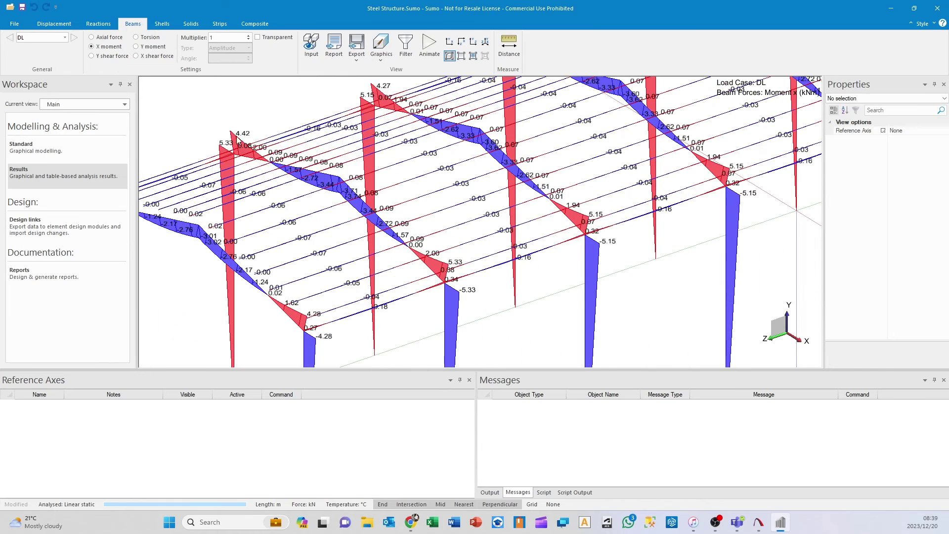
pyautogui.scroll(-2, 562, 212)
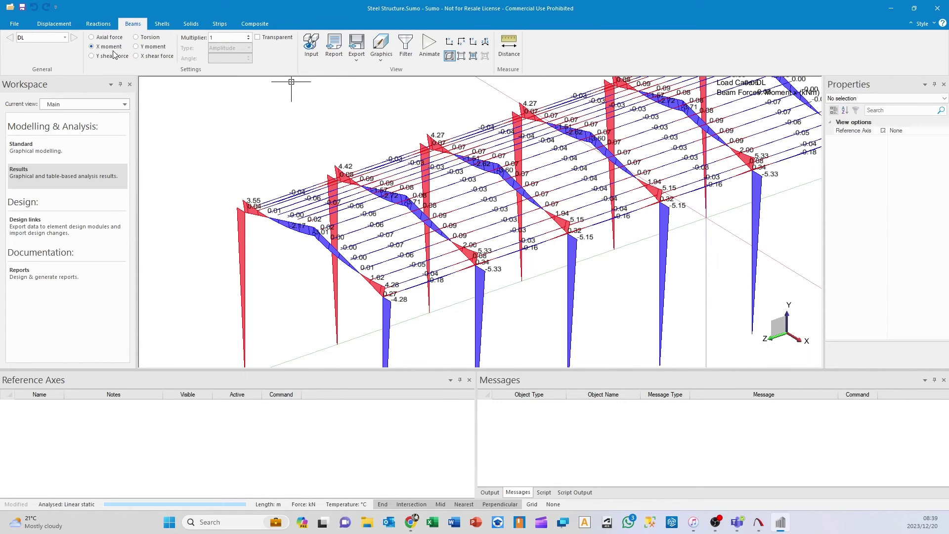
pyautogui.click(92, 56)
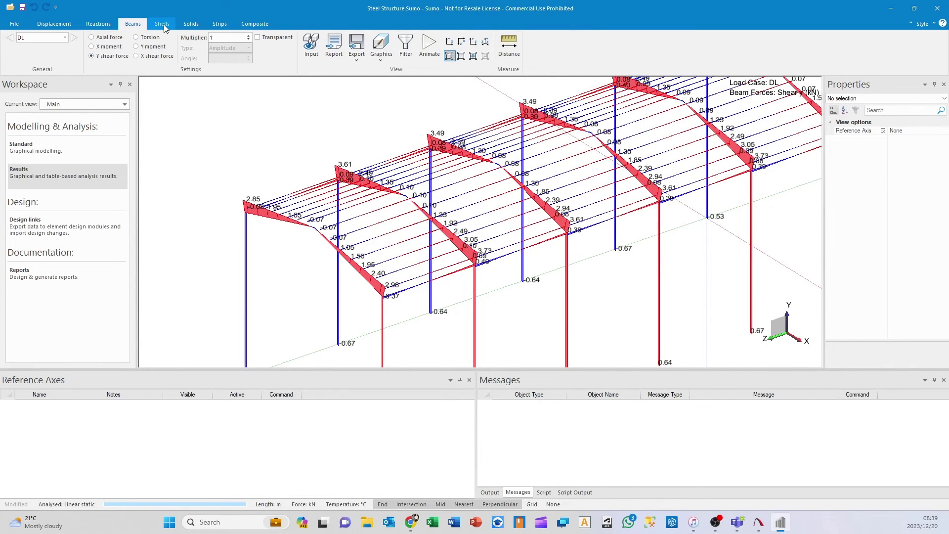
pyautogui.click(163, 24)
pyautogui.click(195, 25)
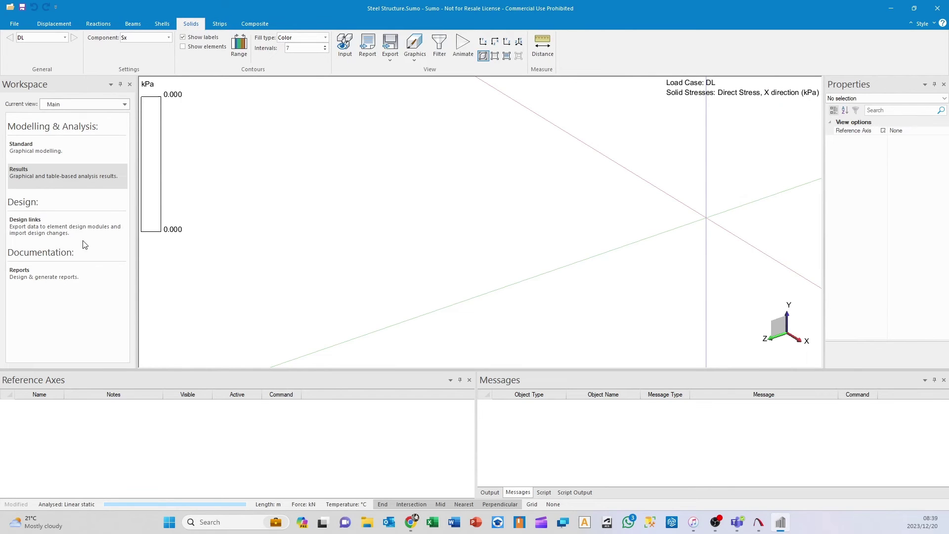
# - Switch to the design links workspace and examine the portal frames' columns, bases and rafter connections
pyautogui.click(81, 226)
pyautogui.moveTo(456, 250); pyautogui.dragTo(433, 257, button='middle')
pyautogui.scroll(1, 433, 256)
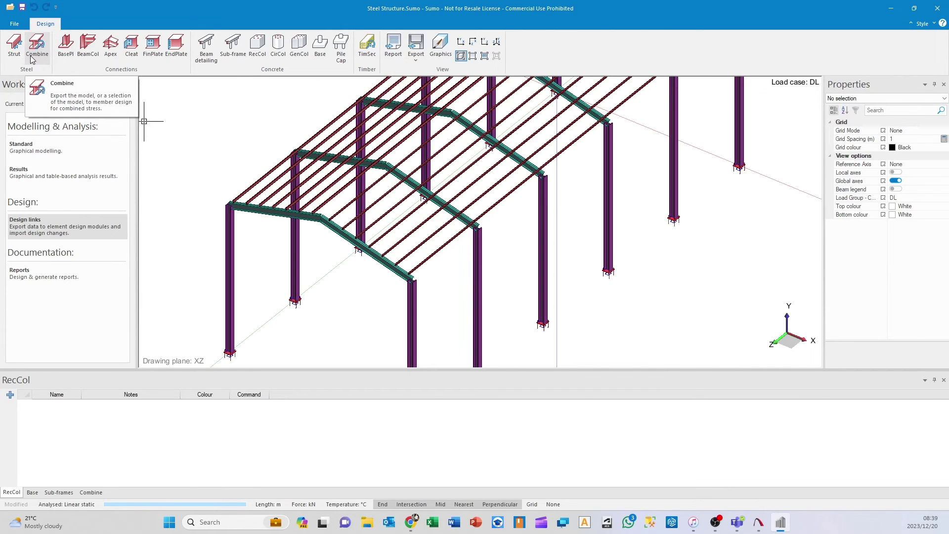
pyautogui.moveTo(360, 239); pyautogui.dragTo(391, 202, button='middle')
pyautogui.scroll(4, 265, 324)
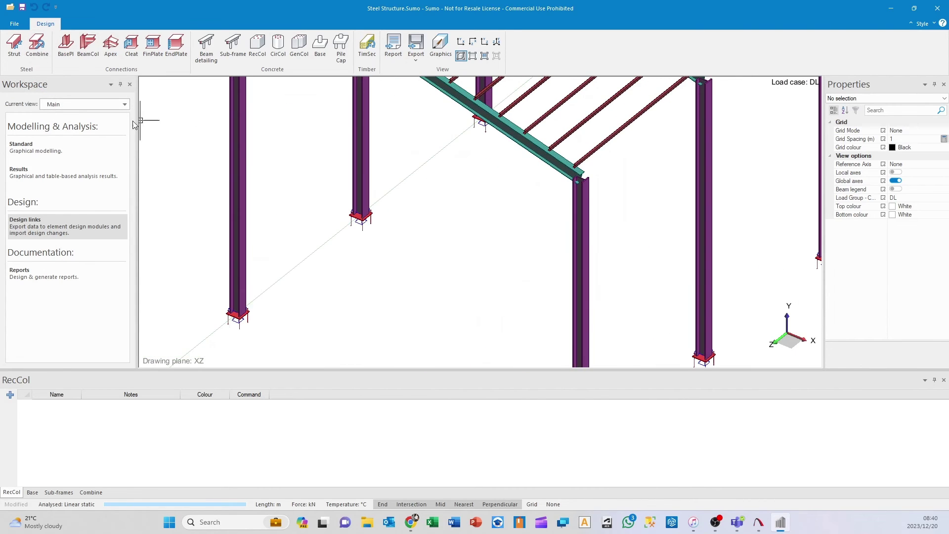
pyautogui.scroll(-2, 249, 173)
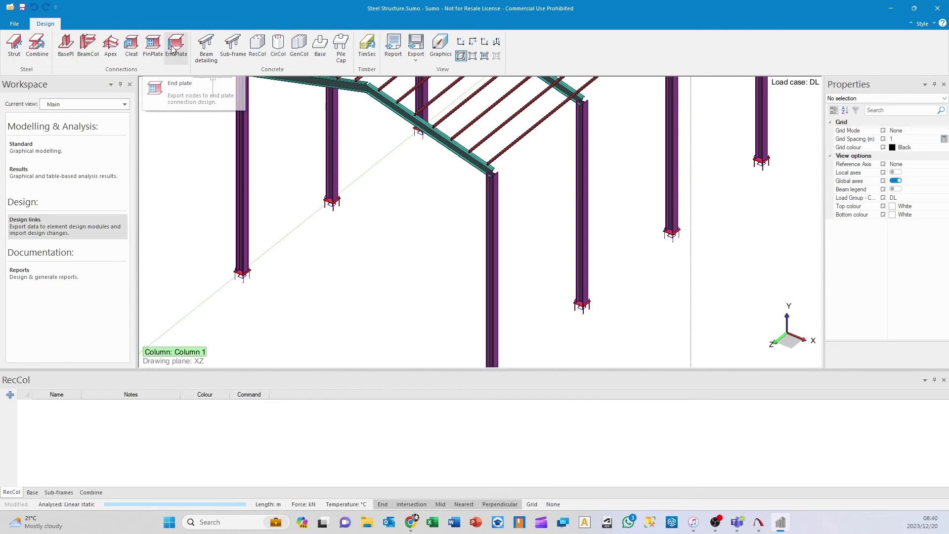
pyautogui.scroll(-3, 321, 179)
pyautogui.scroll(5, 358, 273)
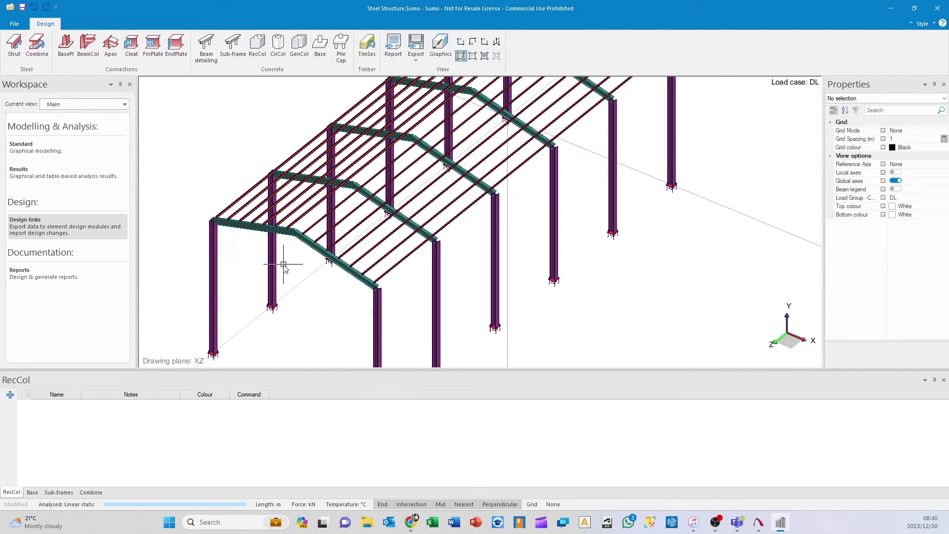
# - Start an Apex connection export with the front portal frame's two rafters as the selected beams
pyautogui.scroll(3, 285, 244)
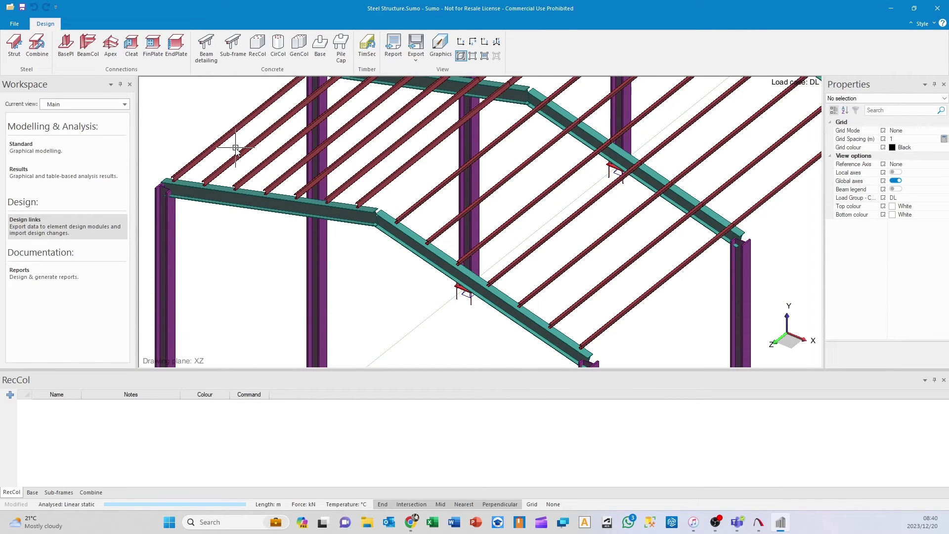
pyautogui.click(111, 44)
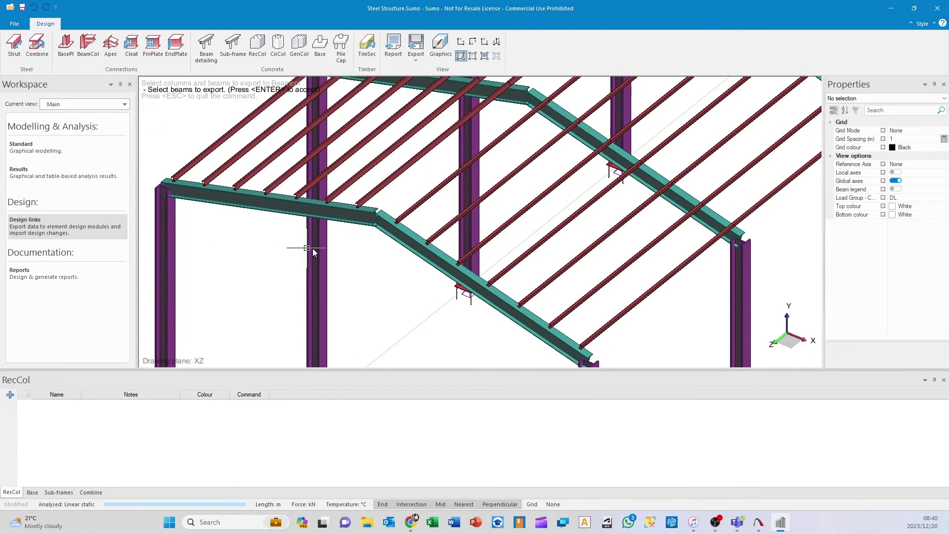
pyautogui.click(357, 225)
pyautogui.click(389, 251)
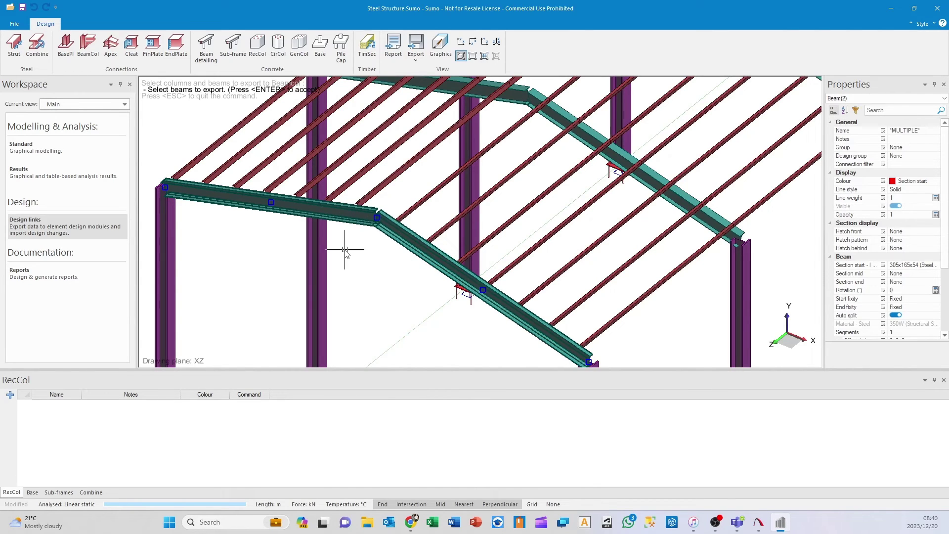
pyautogui.press('Return')
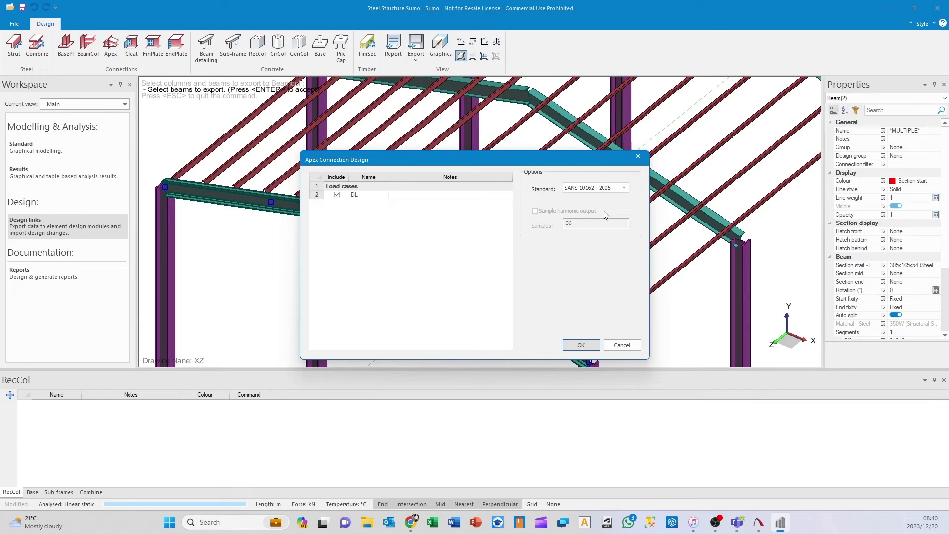
# - Export the apex connection using the SANS 10162-1:2011 standard and switch to the Apex connection design module
pyautogui.click(625, 188)
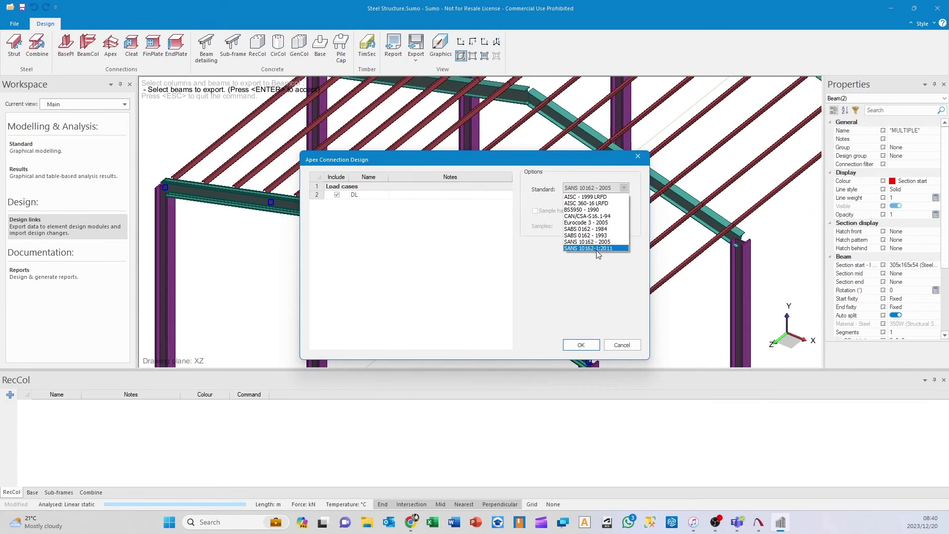
pyautogui.click(583, 248)
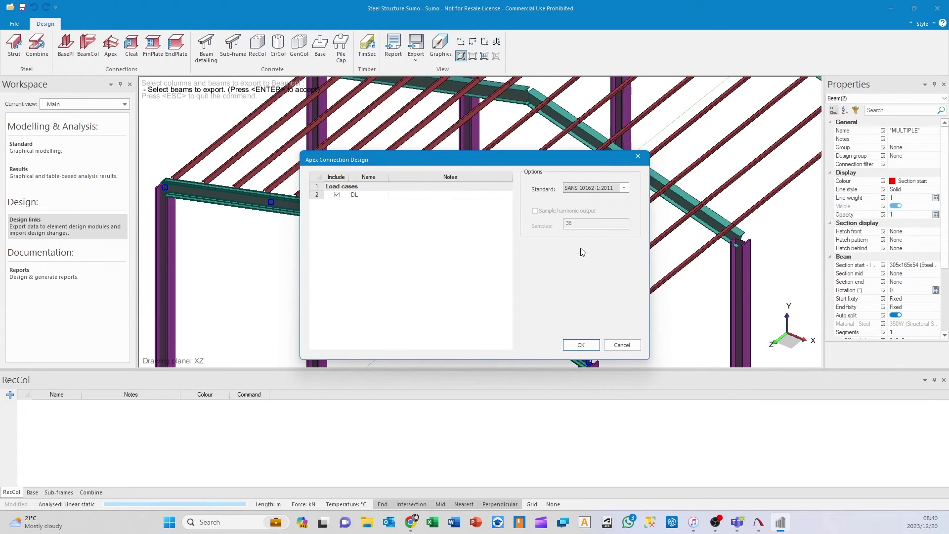
pyautogui.click(581, 344)
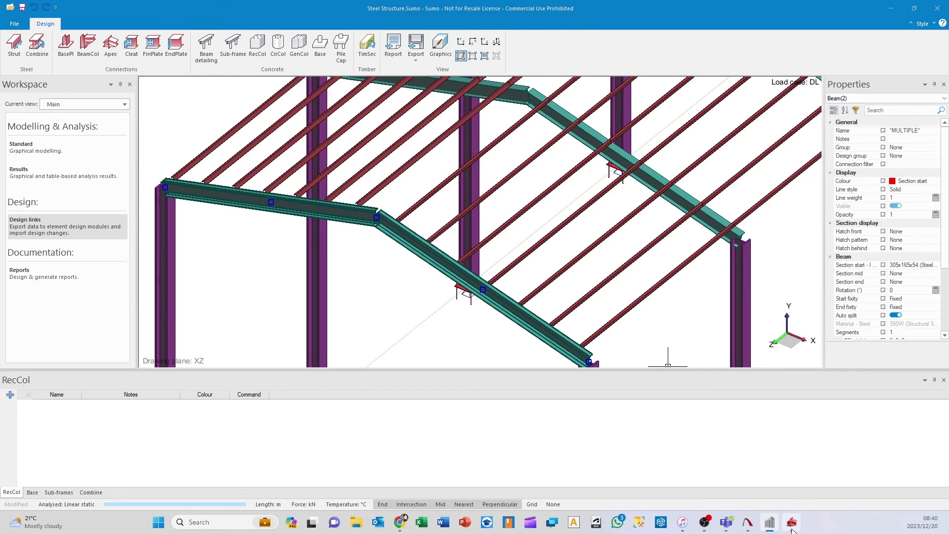
pyautogui.click(791, 528)
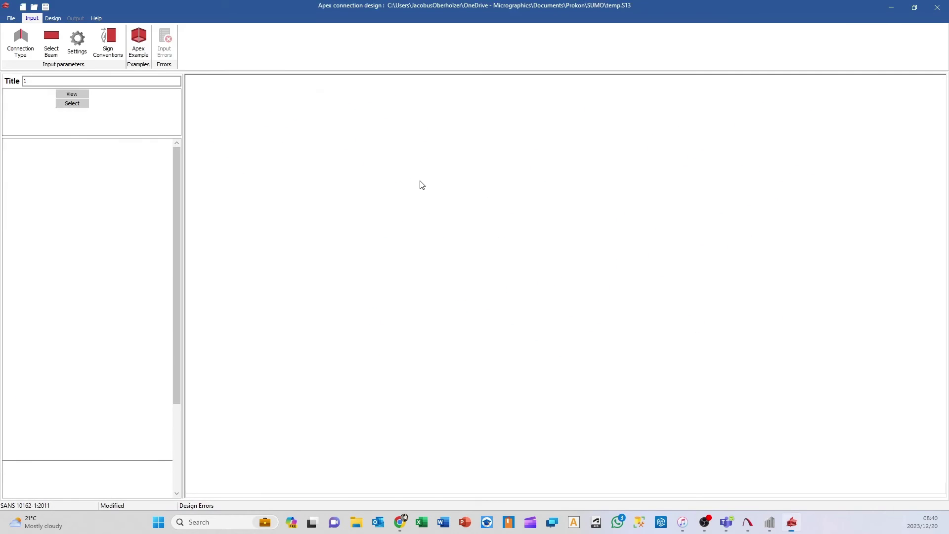
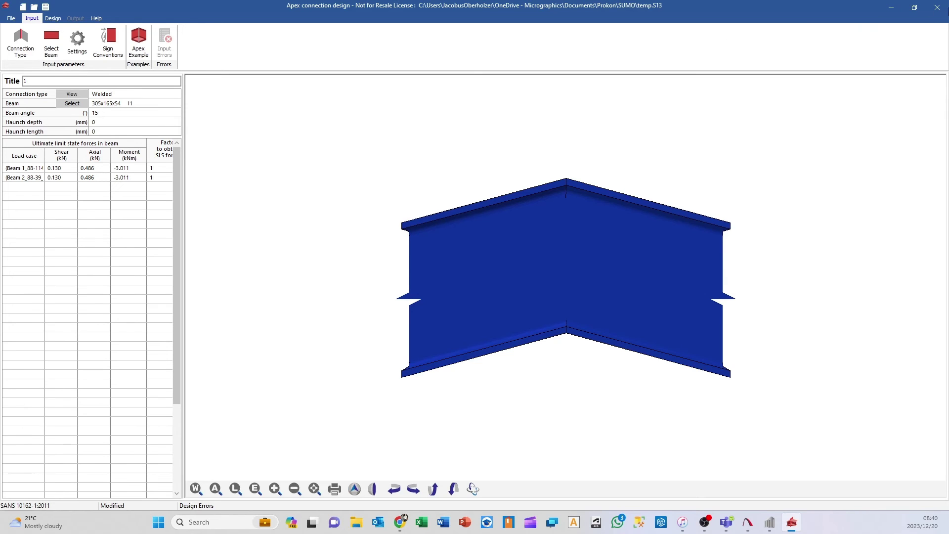
# - Close the Apex connection design module and return to the Sumo model, bringing the row of portal frames into view
pyautogui.click(936, 7)
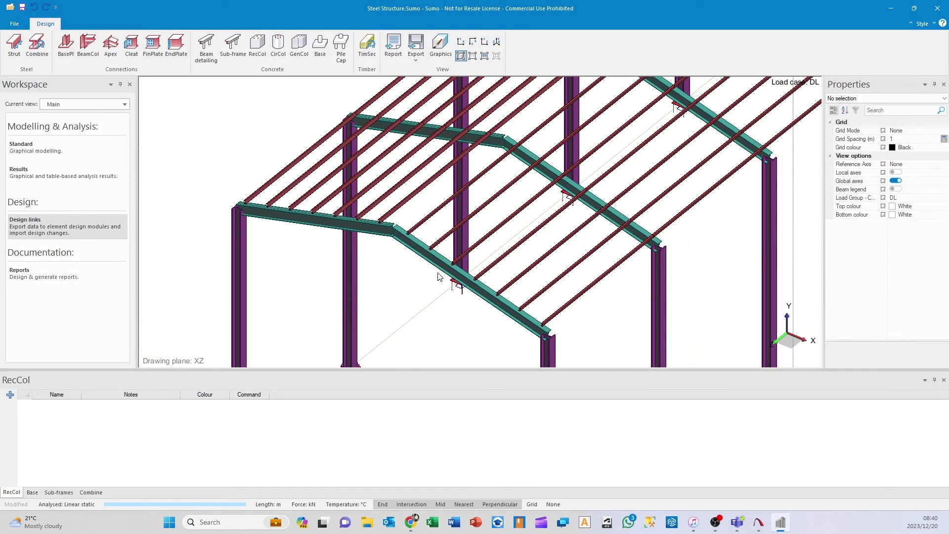
pyautogui.scroll(-3, 503, 263)
pyautogui.moveTo(485, 270); pyautogui.dragTo(341, 247, button='middle')
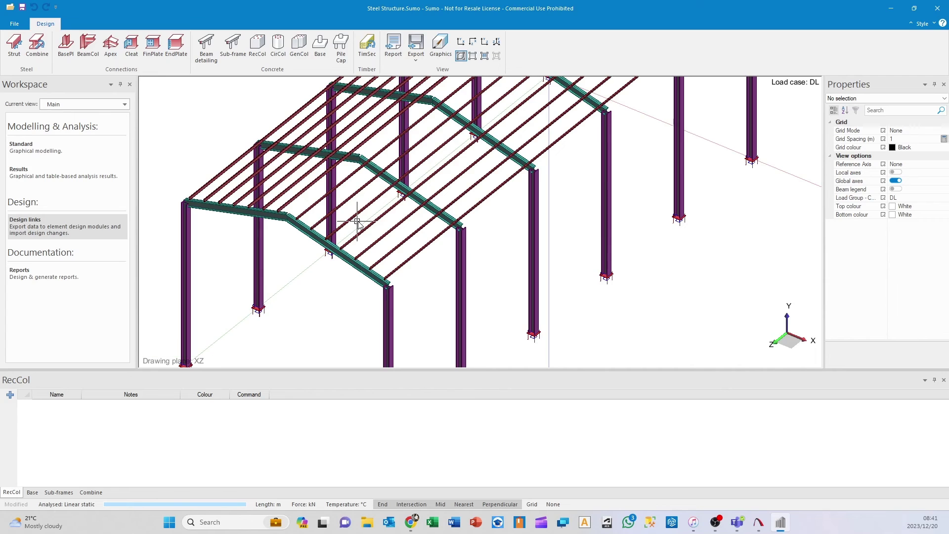
pyautogui.scroll(-5, 357, 221)
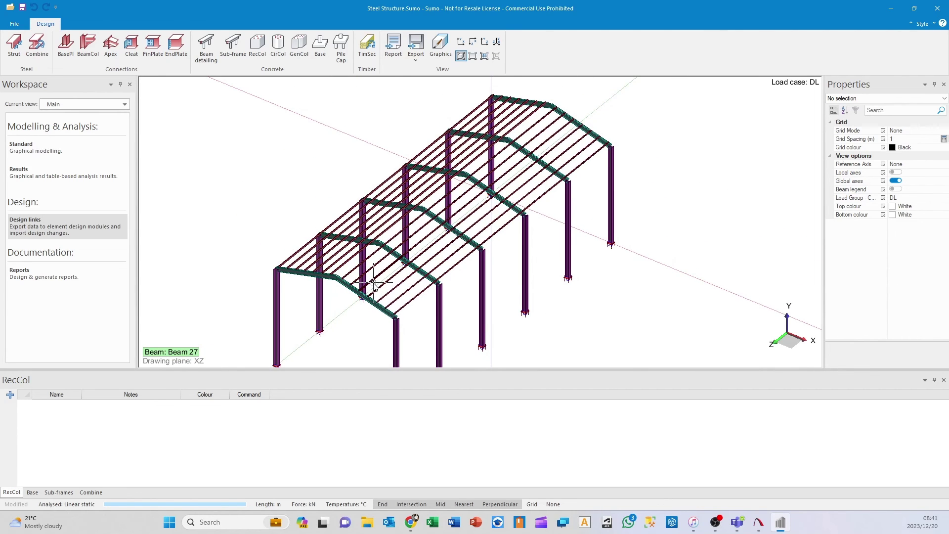
pyautogui.moveTo(373, 310); pyautogui.dragTo(396, 259, button='middle')
pyautogui.scroll(-1, 395, 261)
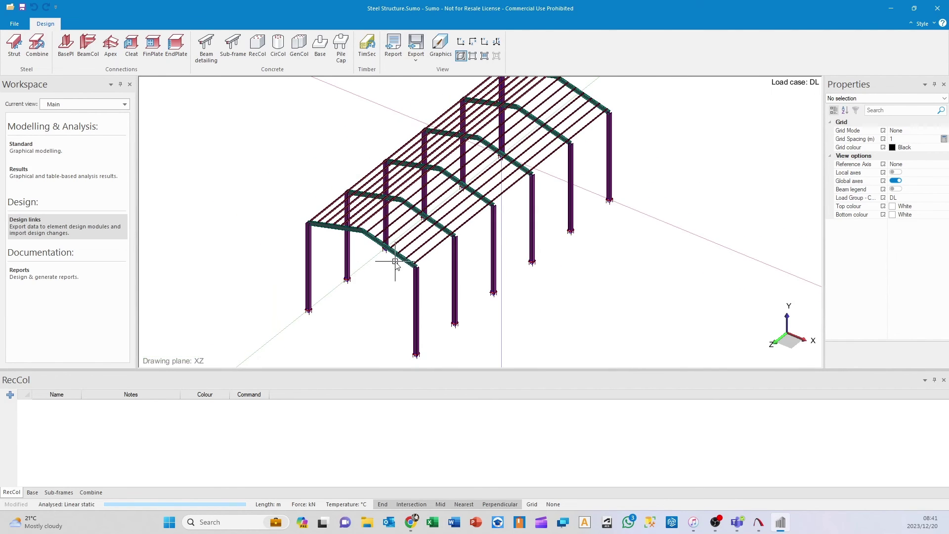
# - Examine the front portal frames' rafters, apex joints and purlins in the design links workspace
pyautogui.scroll(2, 396, 262)
pyautogui.scroll(2, 393, 271)
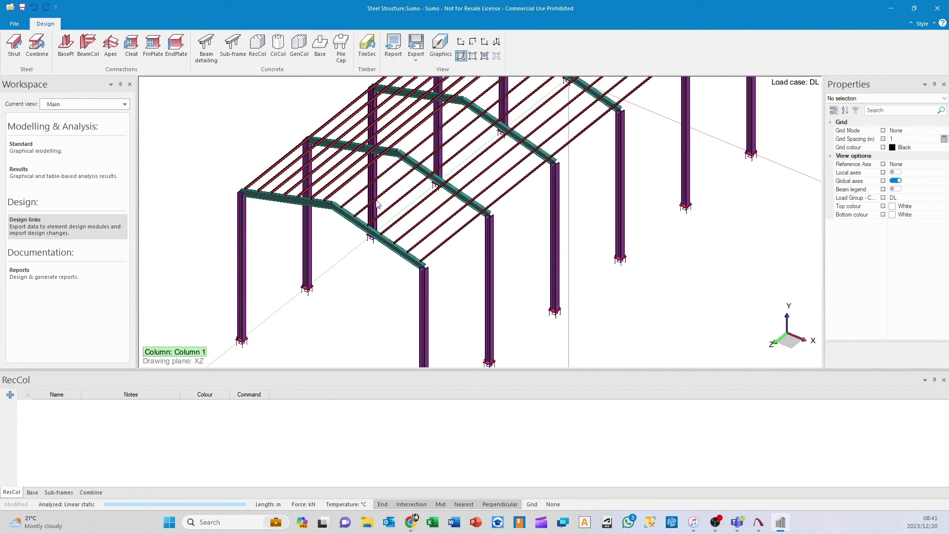
pyautogui.scroll(-1, 377, 201)
pyautogui.moveTo(378, 204); pyautogui.dragTo(283, 281, button='middle')
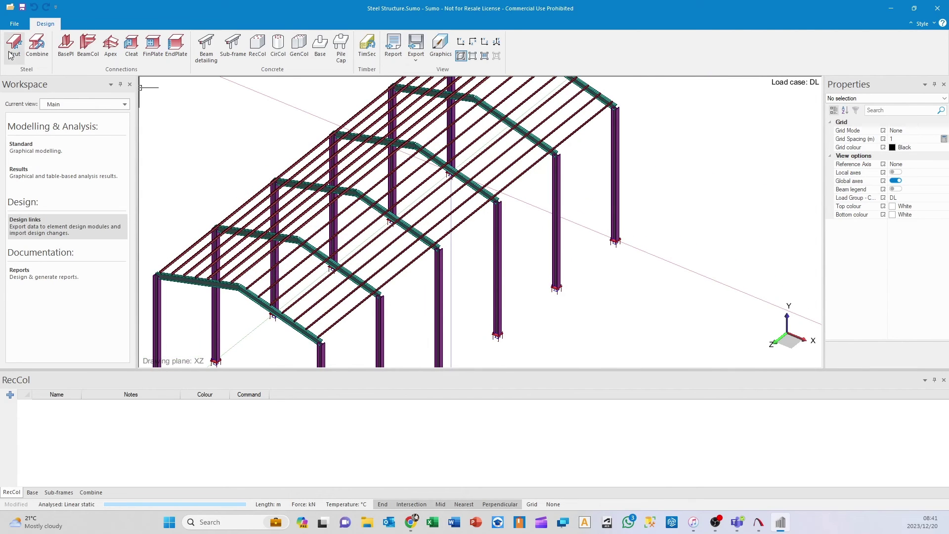
pyautogui.scroll(-2, 341, 200)
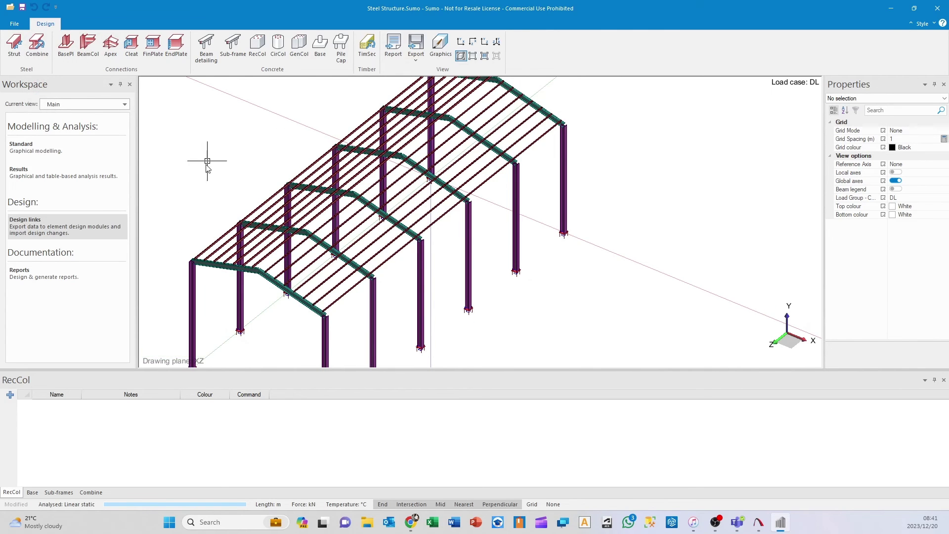
pyautogui.scroll(4, 423, 236)
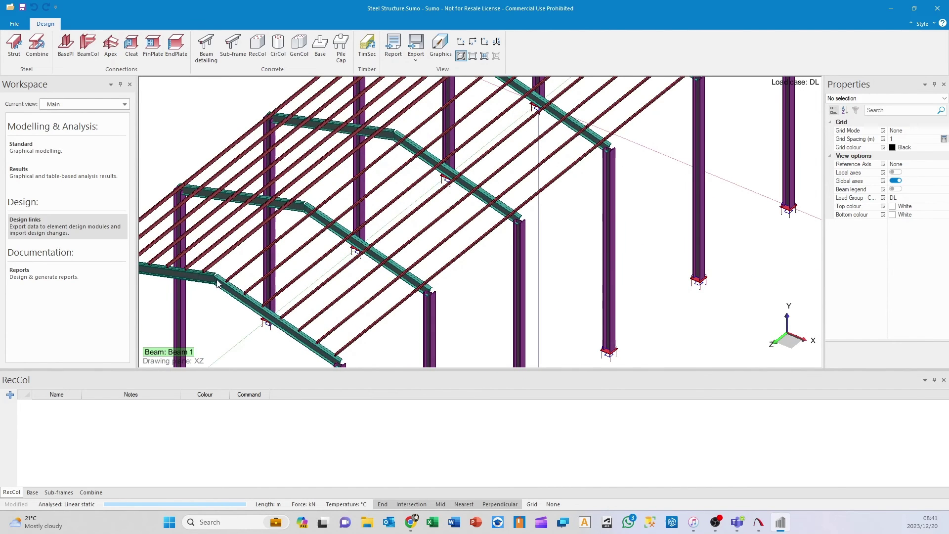
pyautogui.scroll(-2, 332, 240)
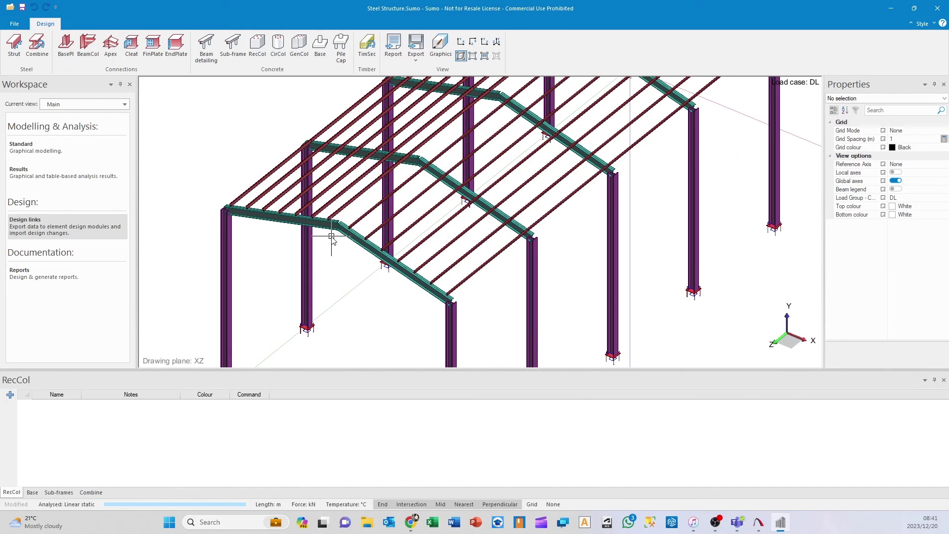
pyautogui.scroll(-1, 331, 238)
pyautogui.scroll(-2, 332, 237)
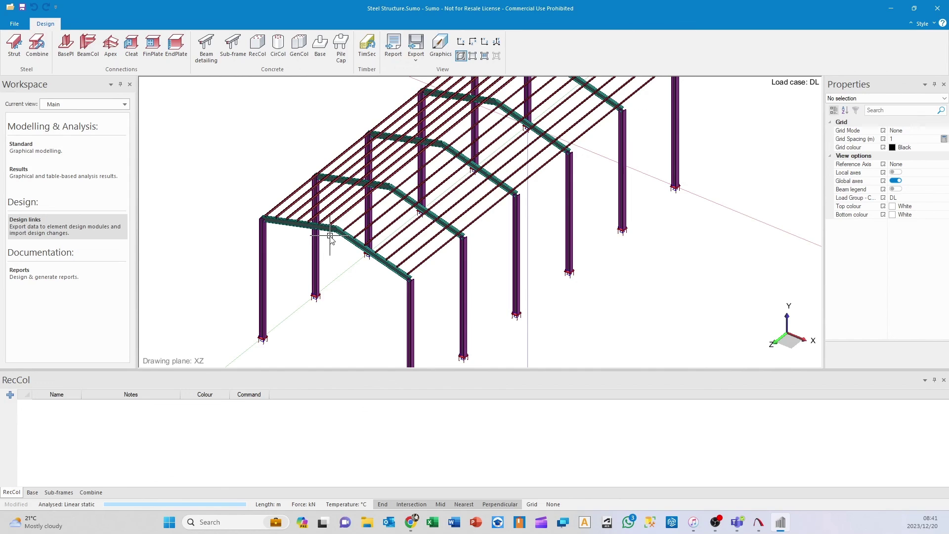
# - Inspect the whole steel structure, including the columns, base connections and rafter-to-column joints
pyautogui.scroll(-2, 623, 169)
pyautogui.moveTo(623, 170); pyautogui.dragTo(515, 223, button='middle')
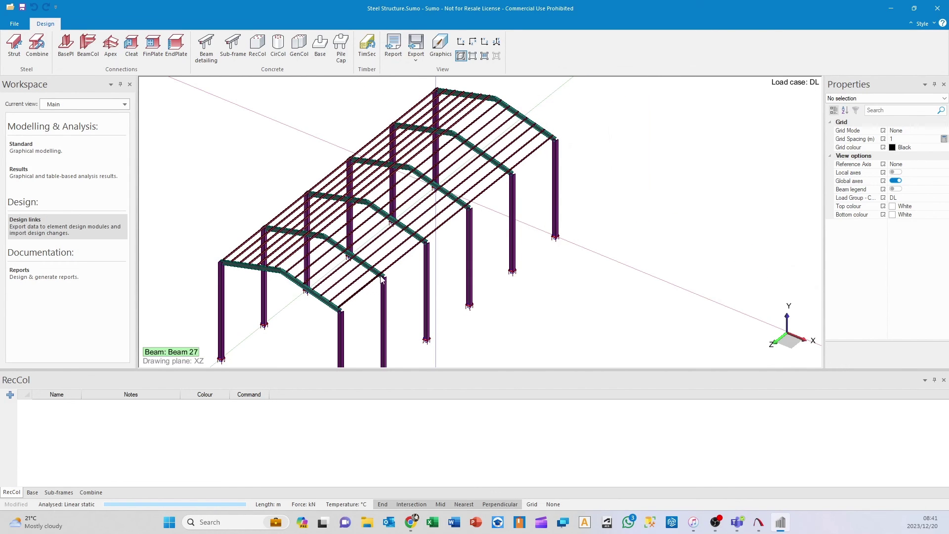
pyautogui.scroll(-1, 429, 198)
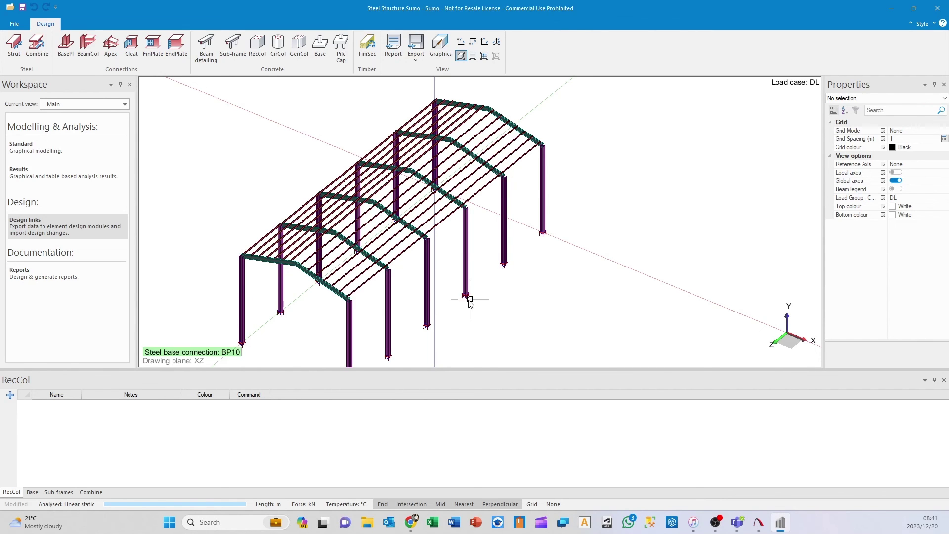
pyautogui.scroll(5, 470, 300)
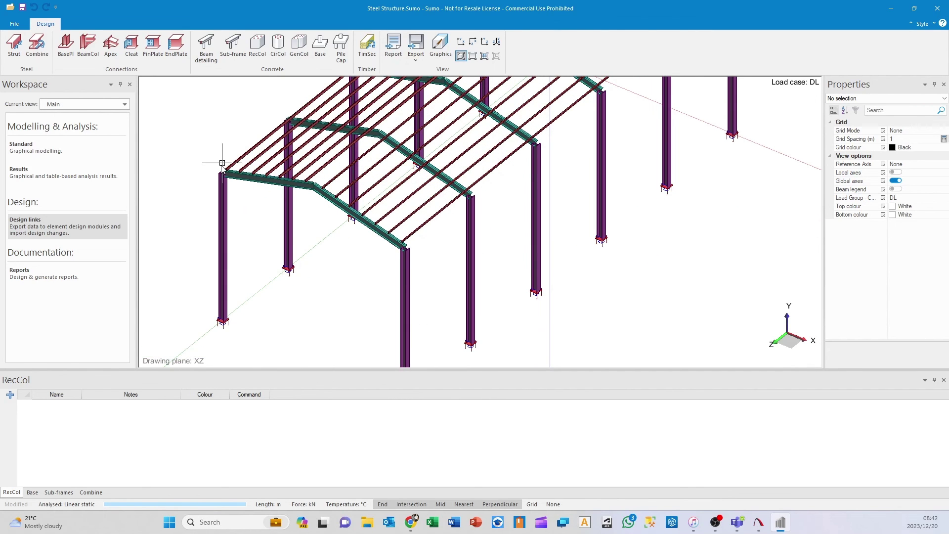
pyautogui.scroll(-1, 532, 197)
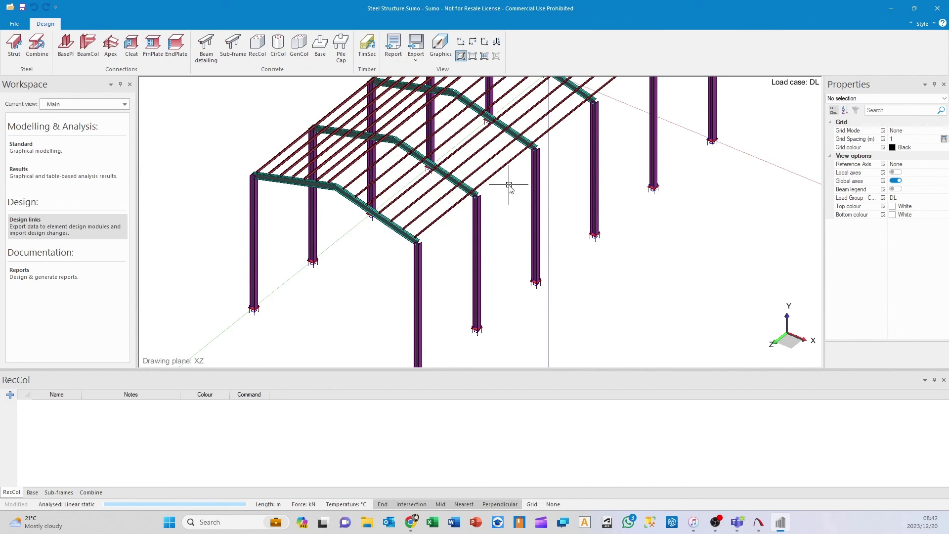
pyautogui.scroll(-3, 536, 248)
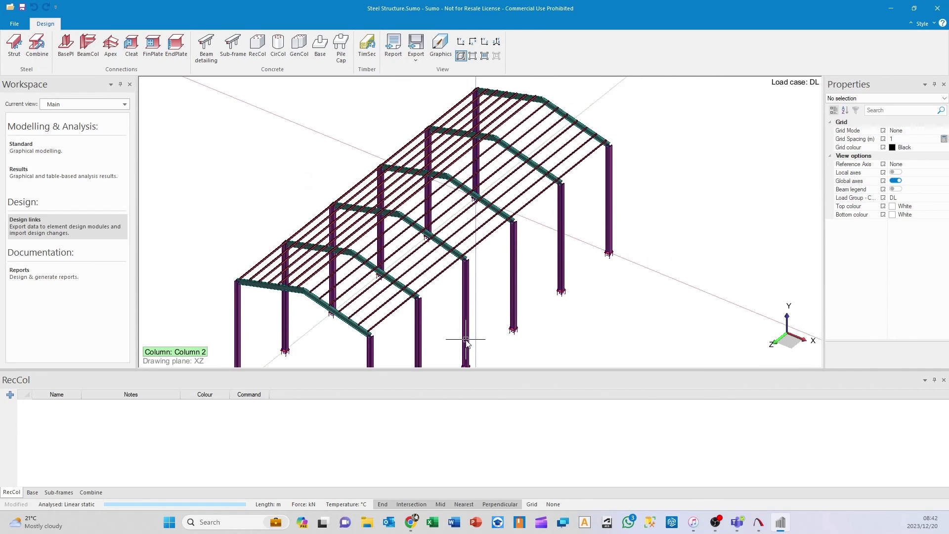